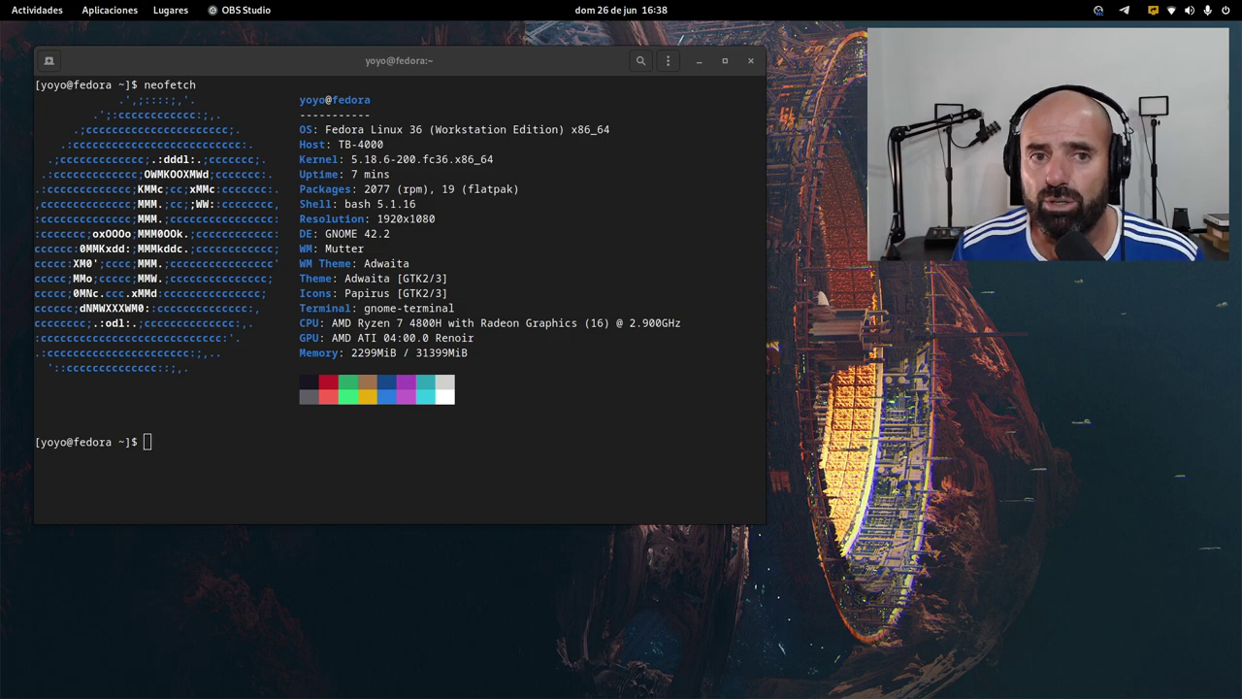
- View the audio filters applied to the Mic/Aux source in the OBS mixer, and close the filter window
left_click(29, 417)
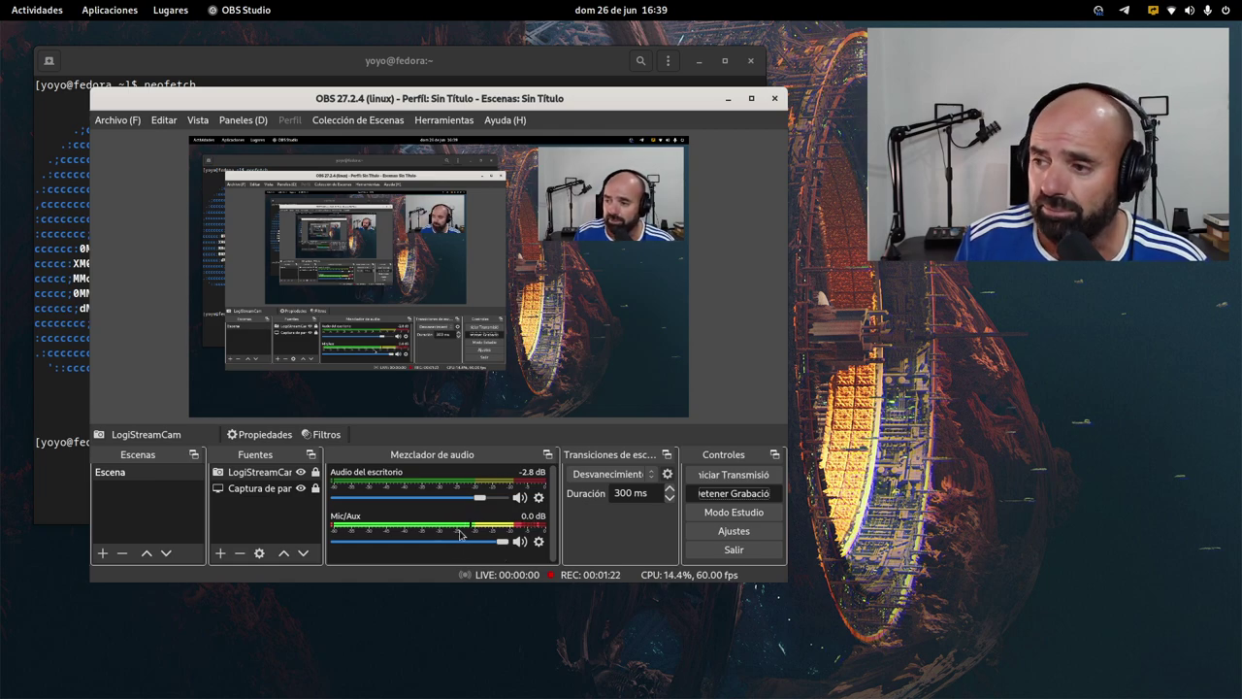
left_click(539, 542)
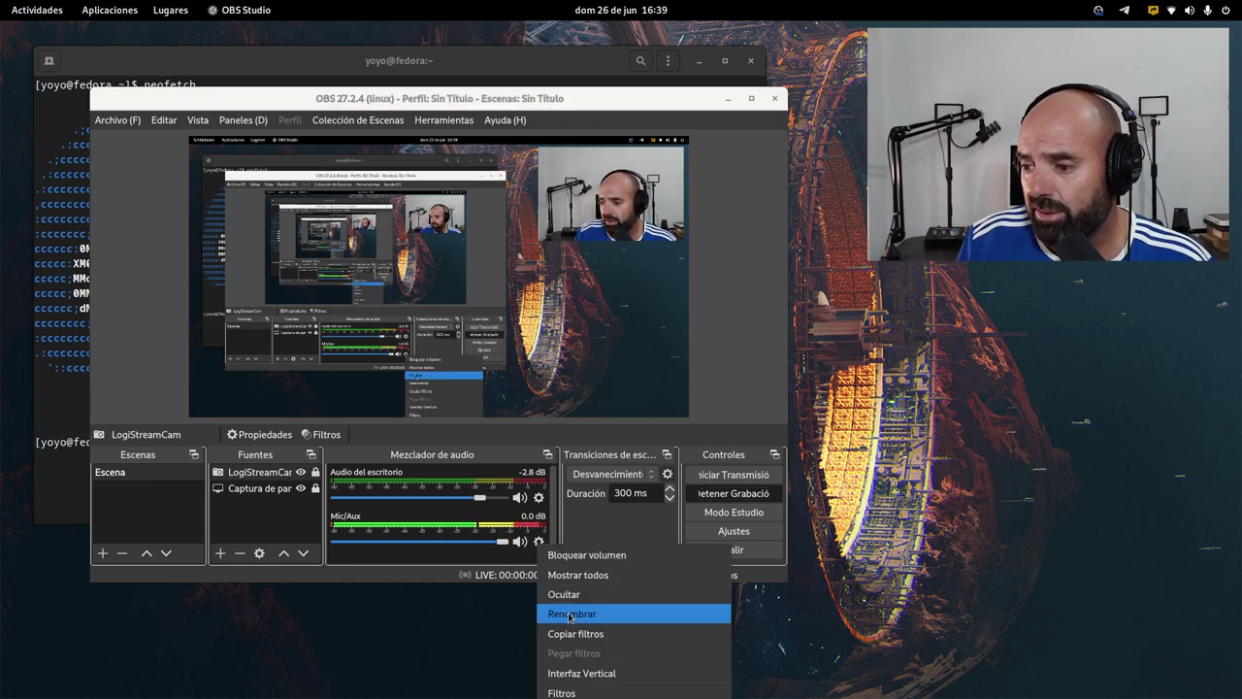
left_click(631, 693)
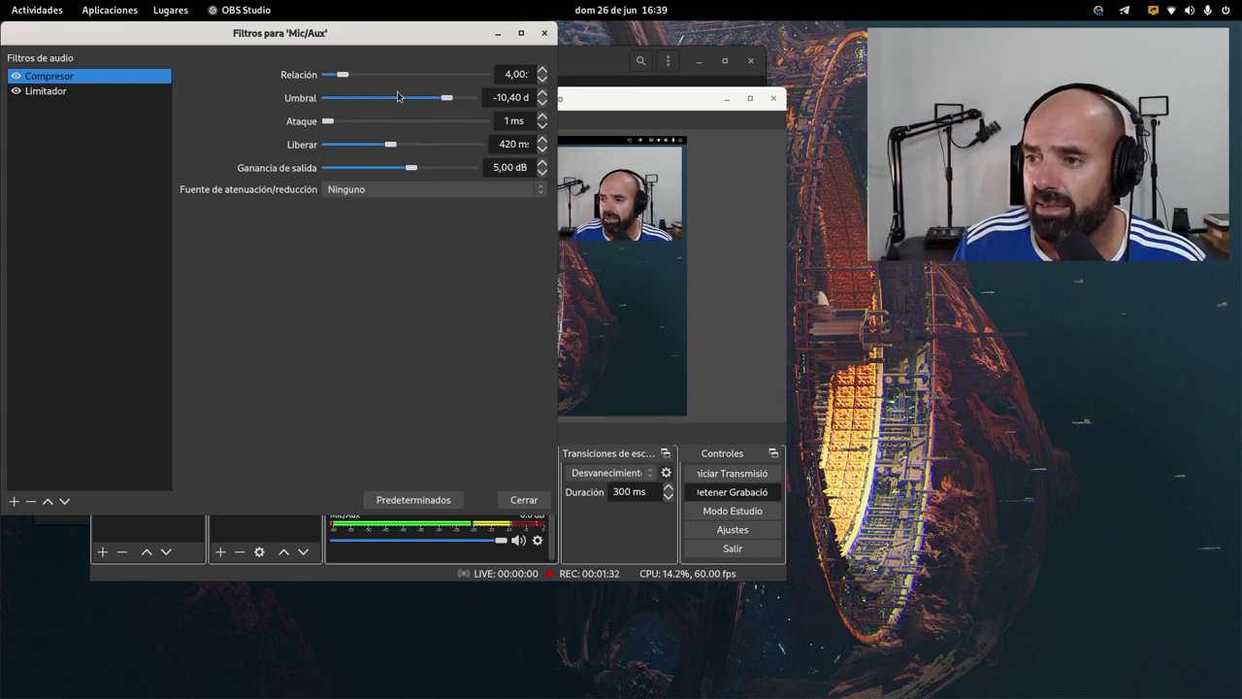
left_click(525, 500)
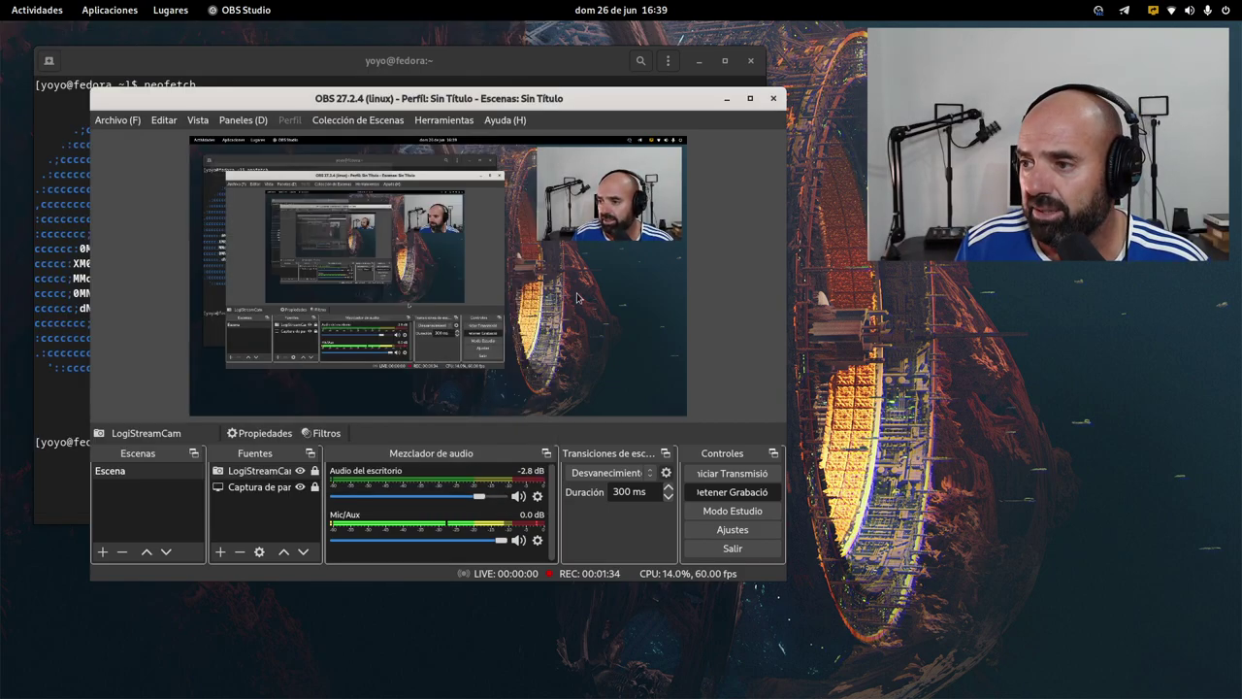
- Move the OBS window aside and review the Compresor and Limitador filter settings of the Mic/Aux source
left_click_drag(587, 98, 849, 118)
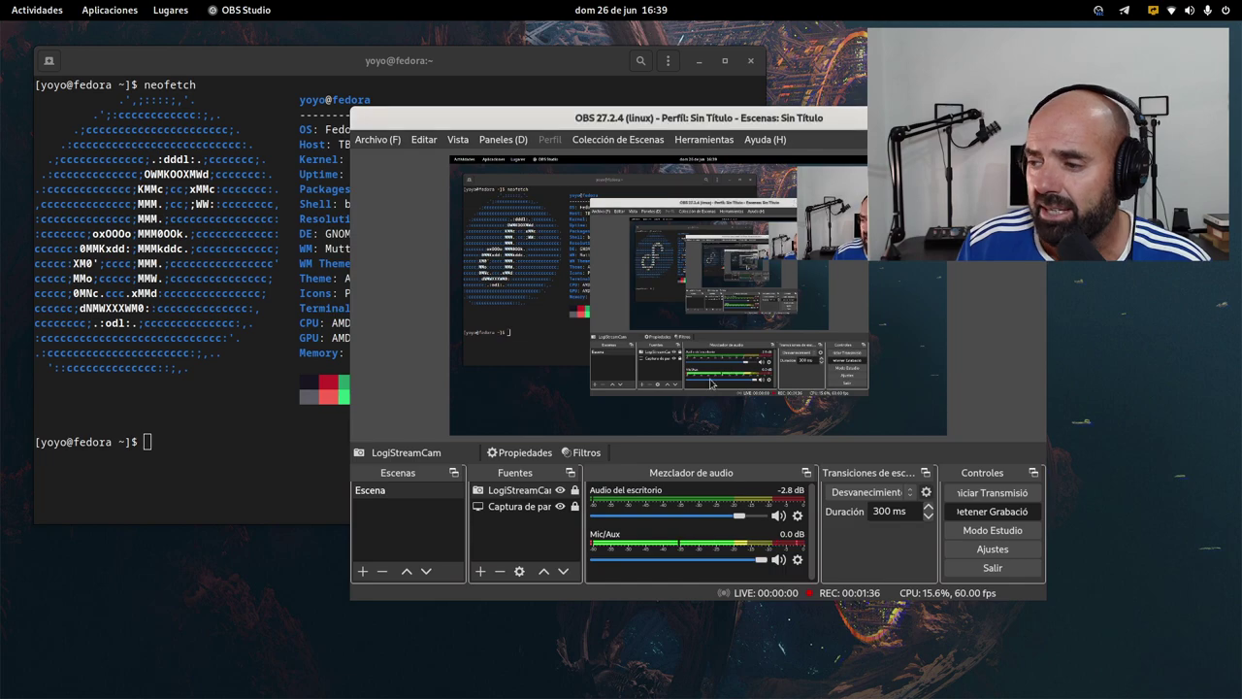
left_click_drag(848, 164, 959, 130)
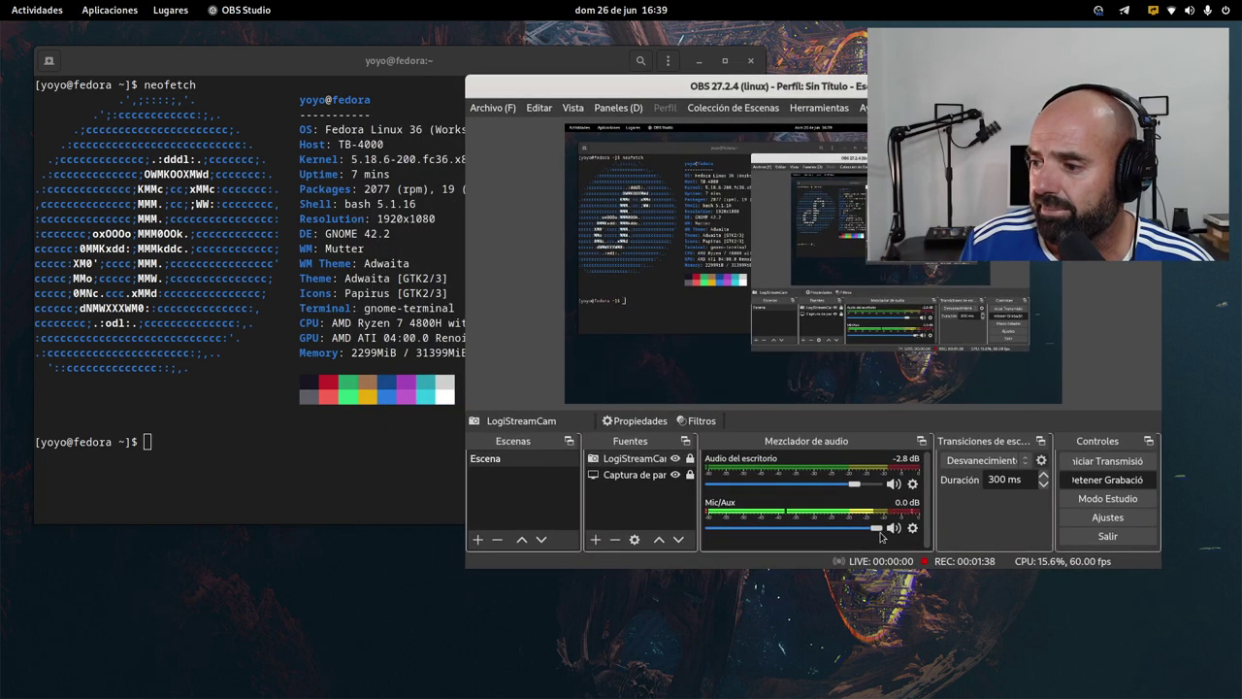
left_click(912, 528)
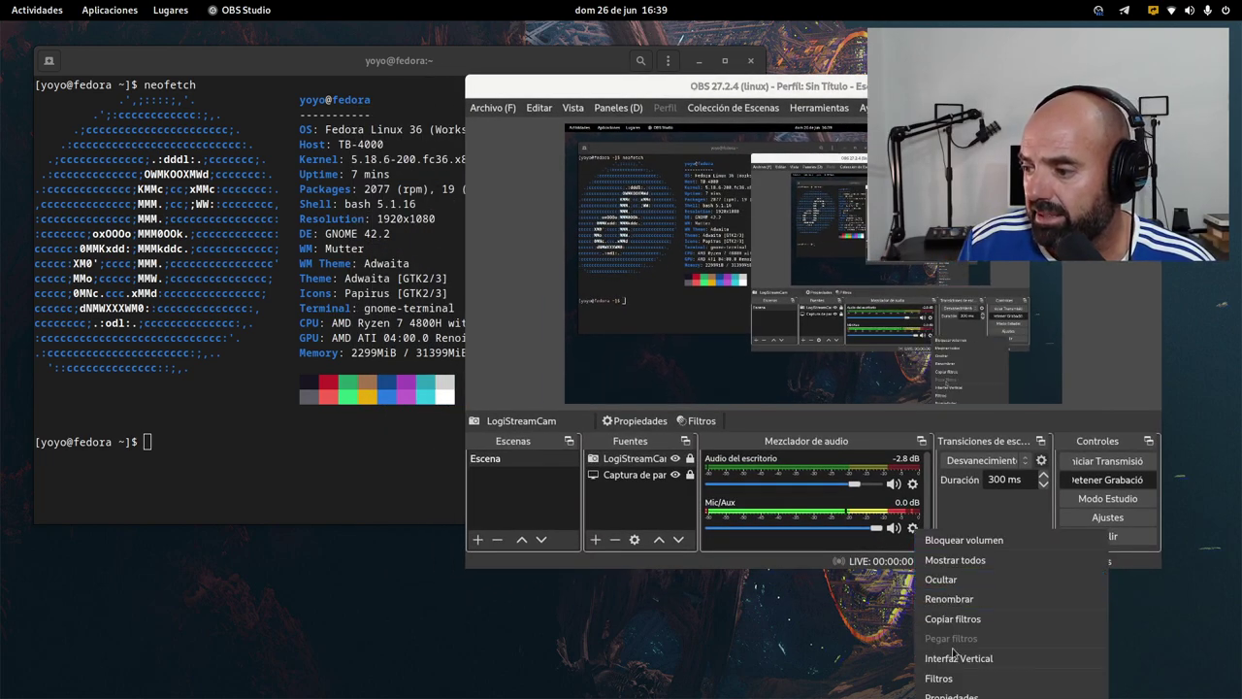
left_click(951, 679)
left_click_drag(456, 29, 452, 108)
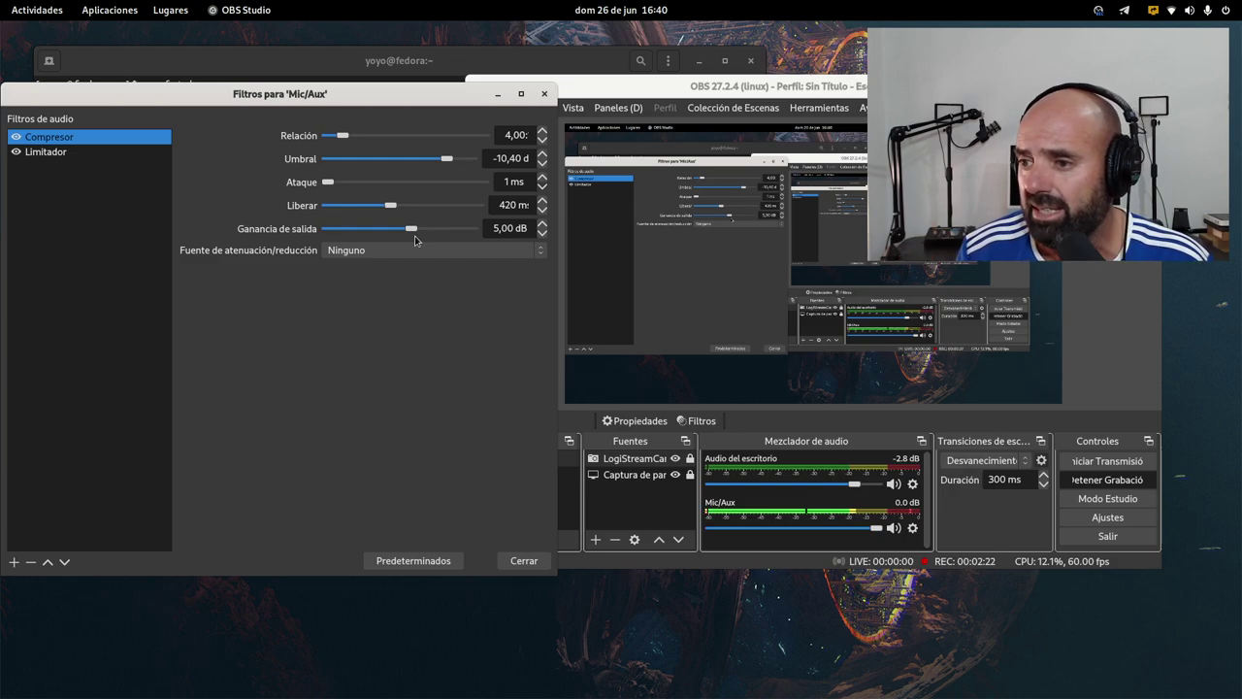
left_click(52, 155)
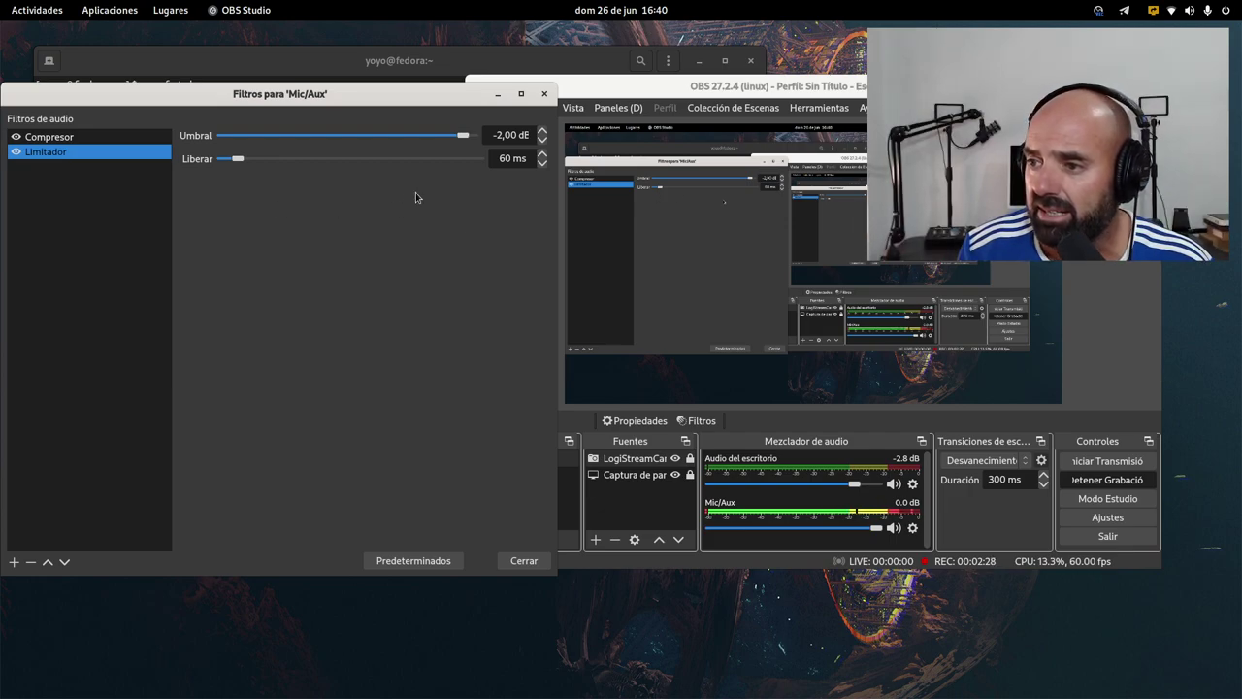
left_click(70, 144)
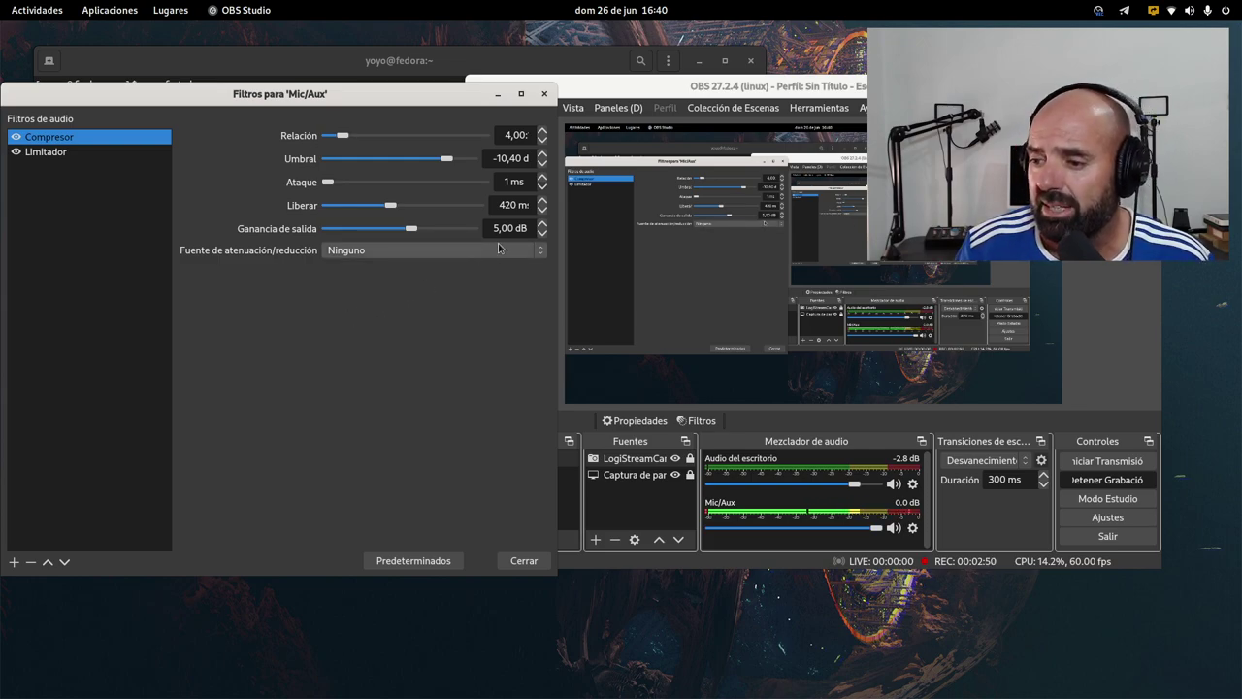
left_click(522, 560)
- Clear the desktop by moving the OBS window off this screen and minimising the terminal window
left_click_drag(631, 86, 0, 126)
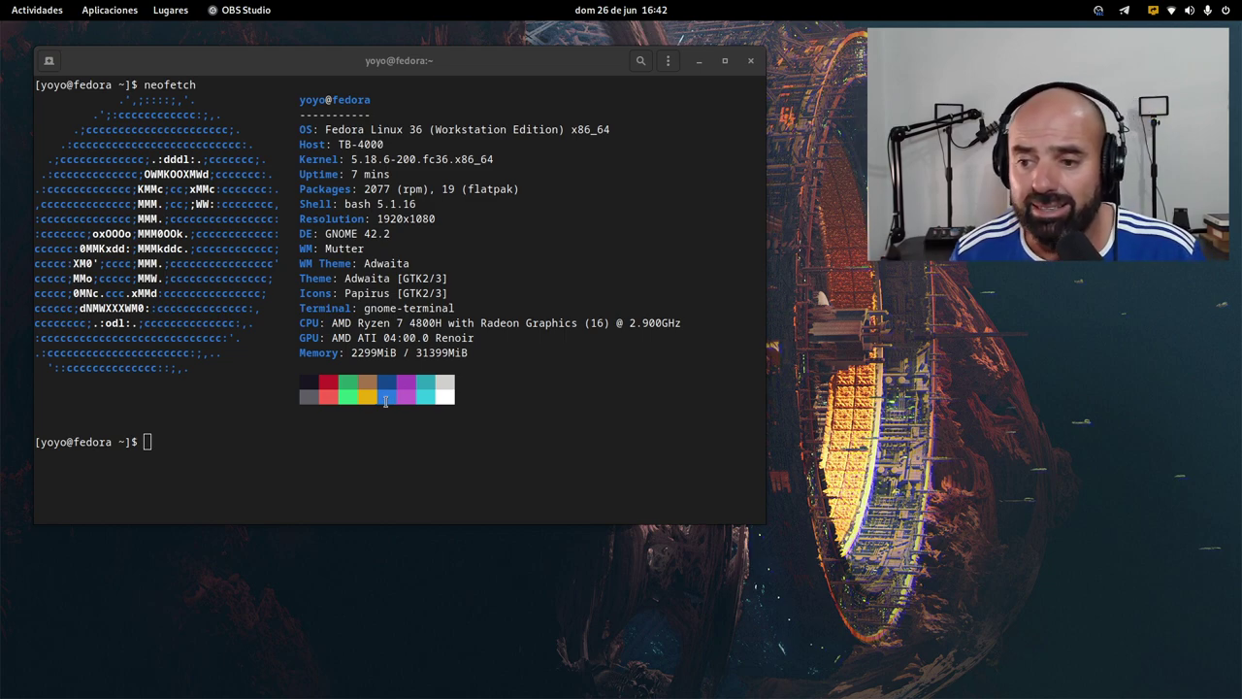
left_click(699, 60)
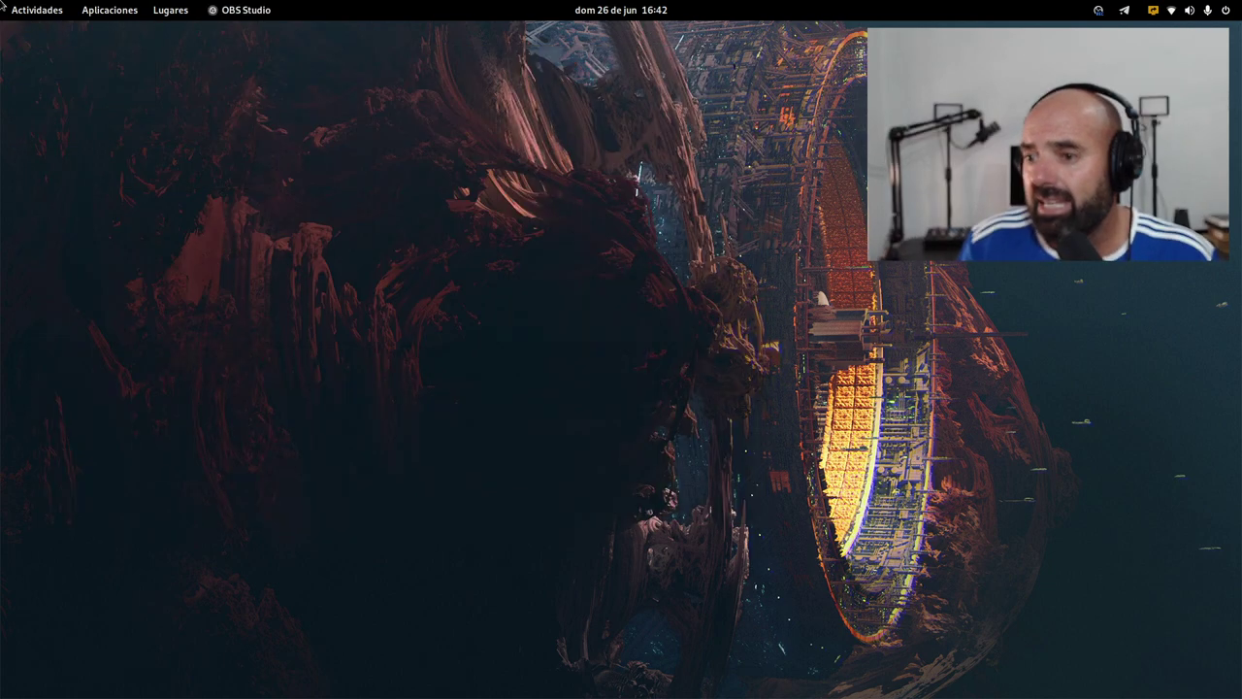
- Switch to the Configuración window to view the Acerca de system information, and minimise it
mouse_move(3, 5)
left_click(534, 283)
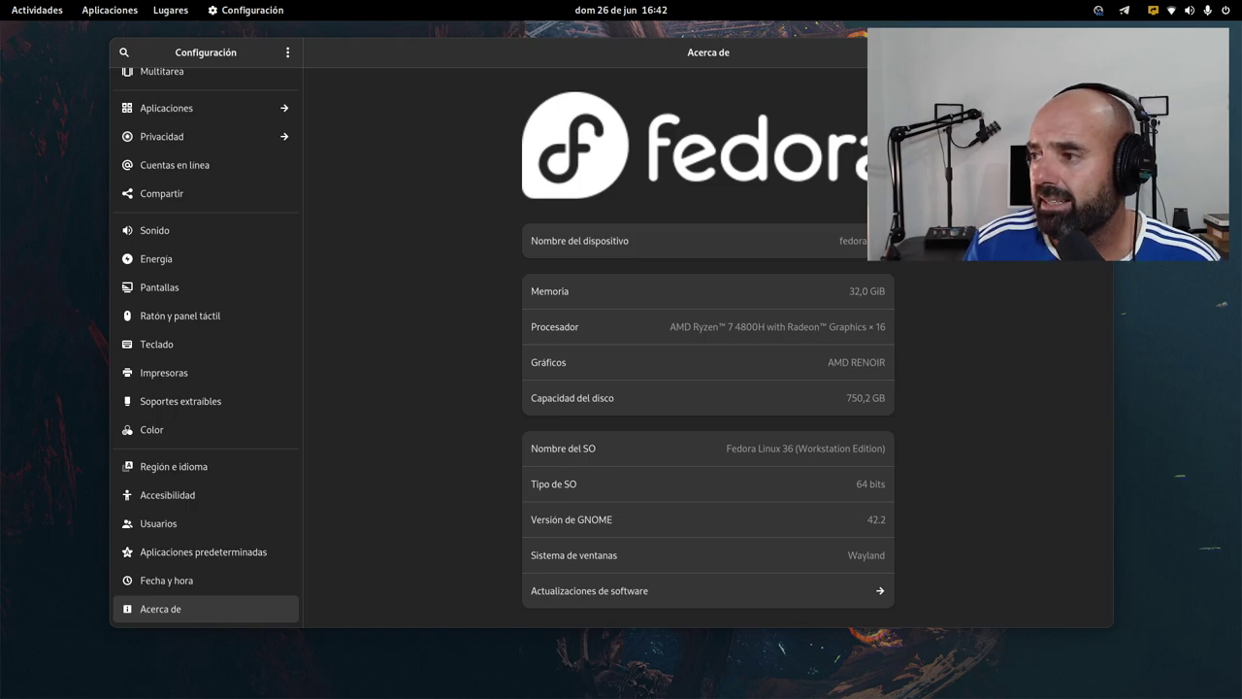
left_click(1068, 52)
- Switch to Firefox and look through the viewer comments under the YouTube livestream "(Directo 25-Junio-2022) Charlita sabadaba"
mouse_move(2, 3)
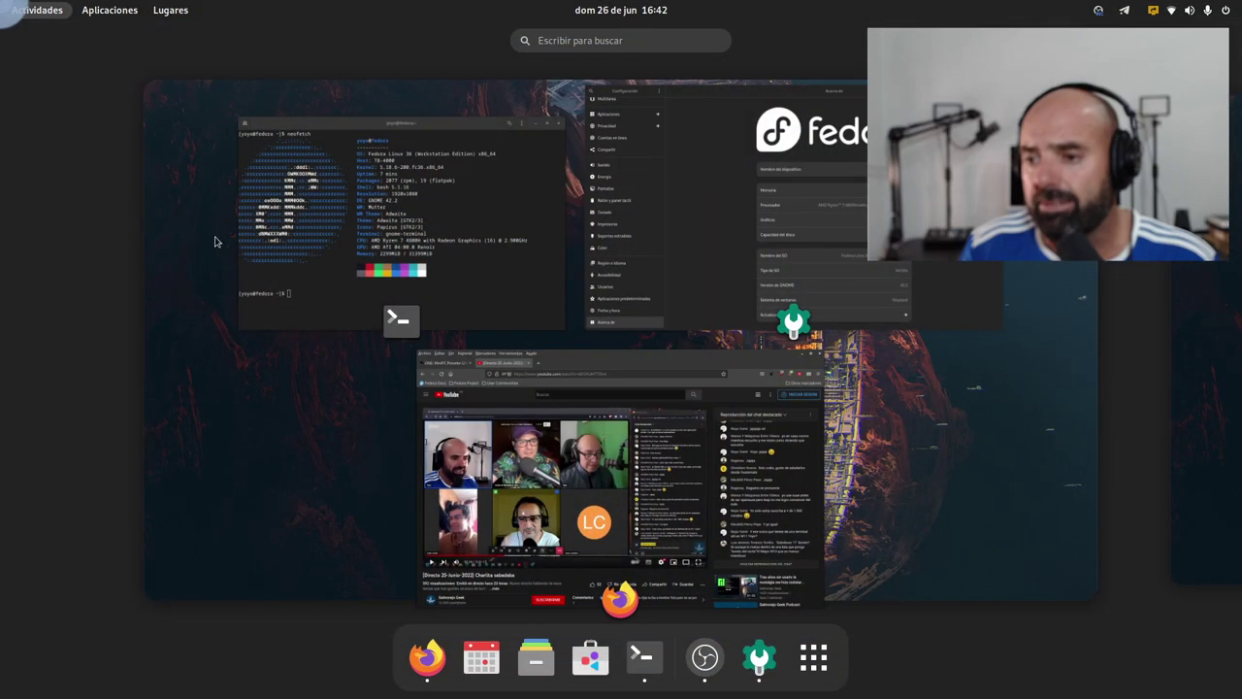
left_click(539, 406)
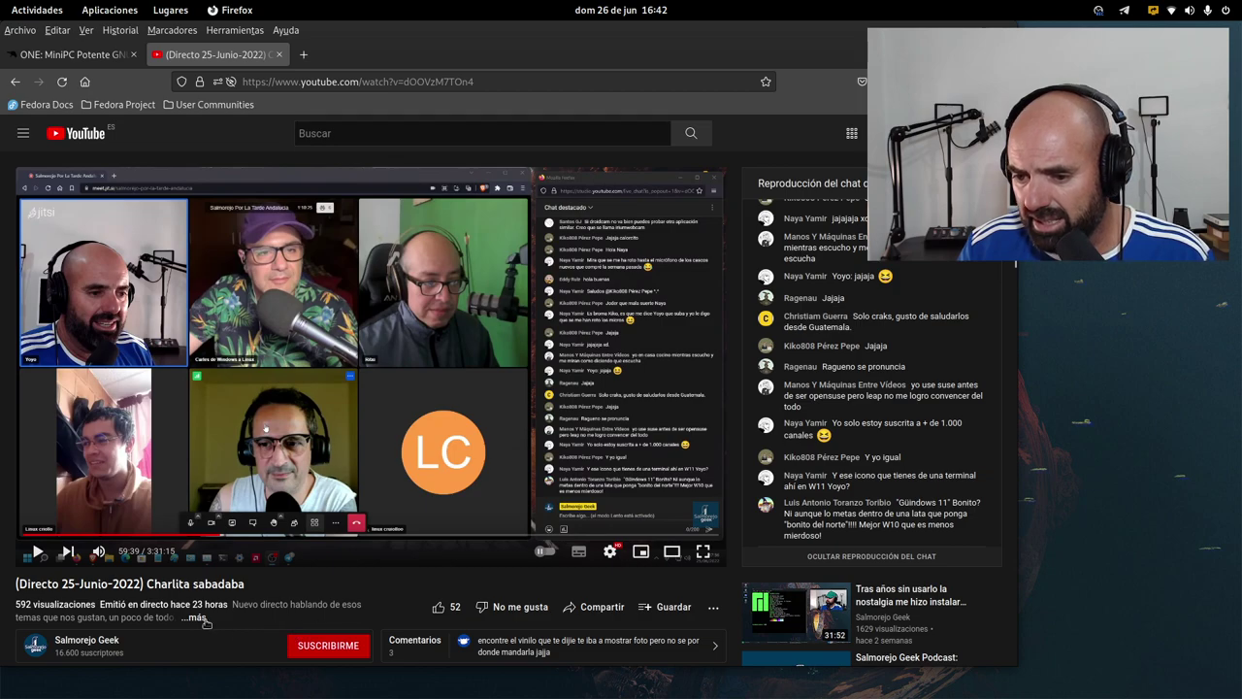
scroll(207, 621, "down", 2)
scroll(211, 597, "down", 2)
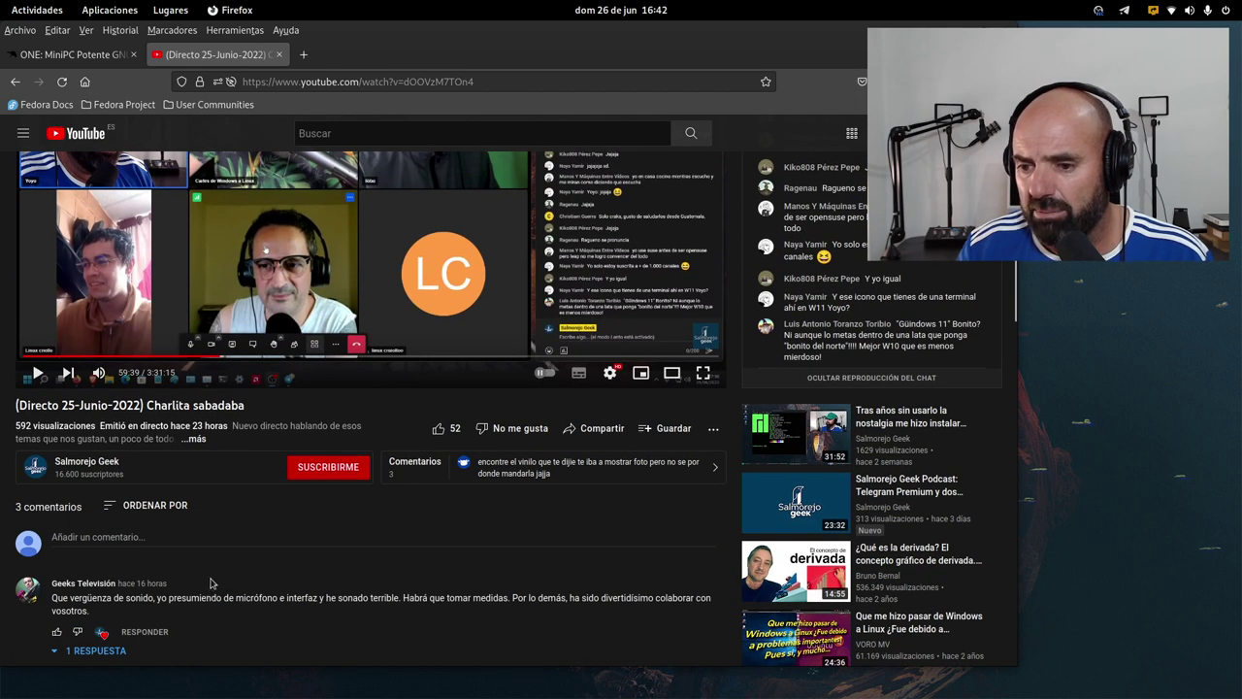
scroll(212, 582, "down", 2)
scroll(215, 563, "up", 5)
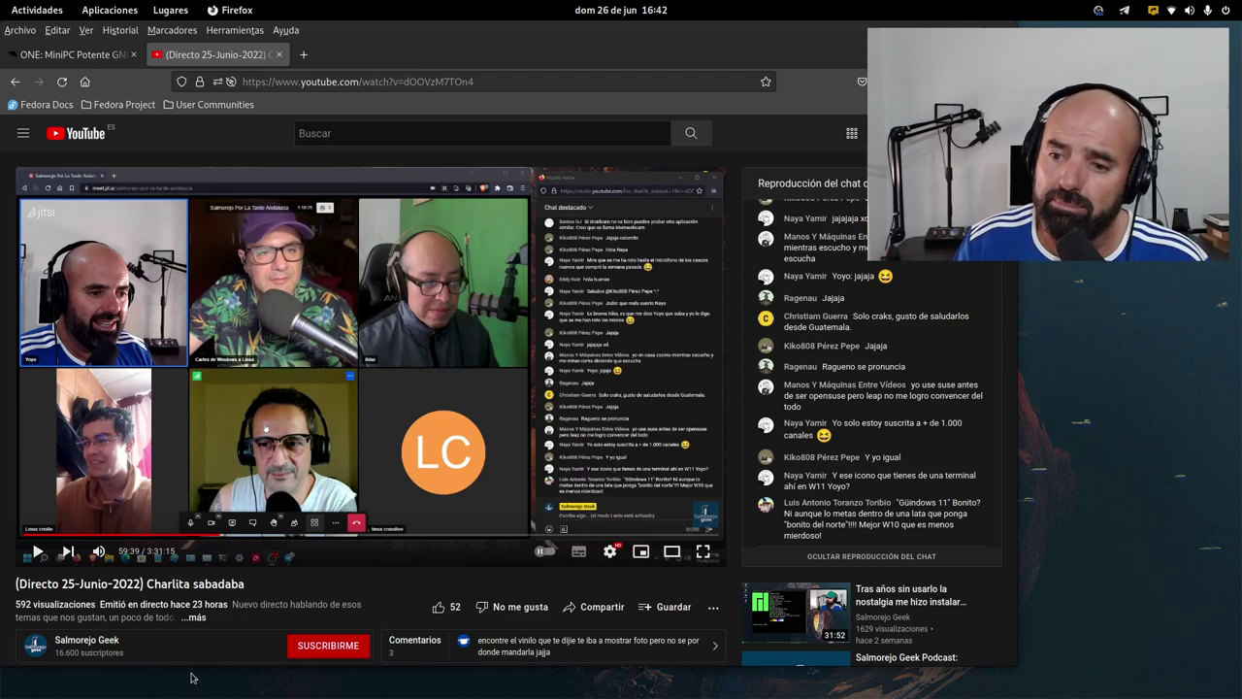
mouse_move(275, 485)
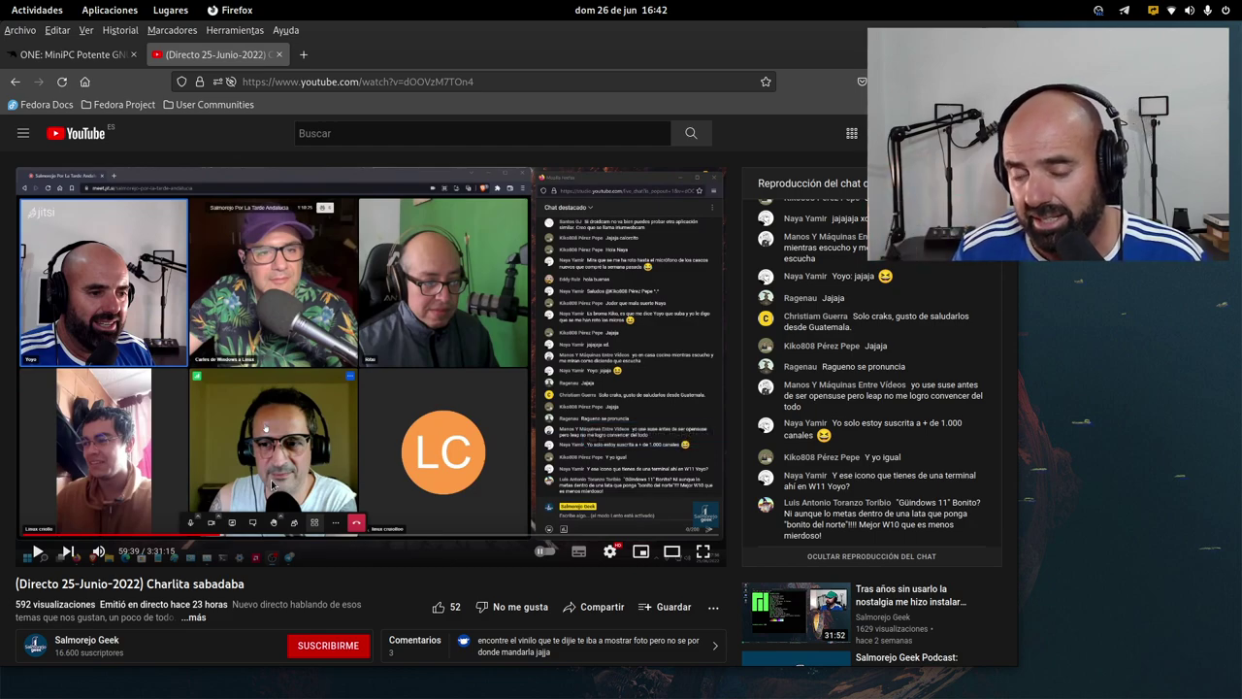
mouse_move(259, 437)
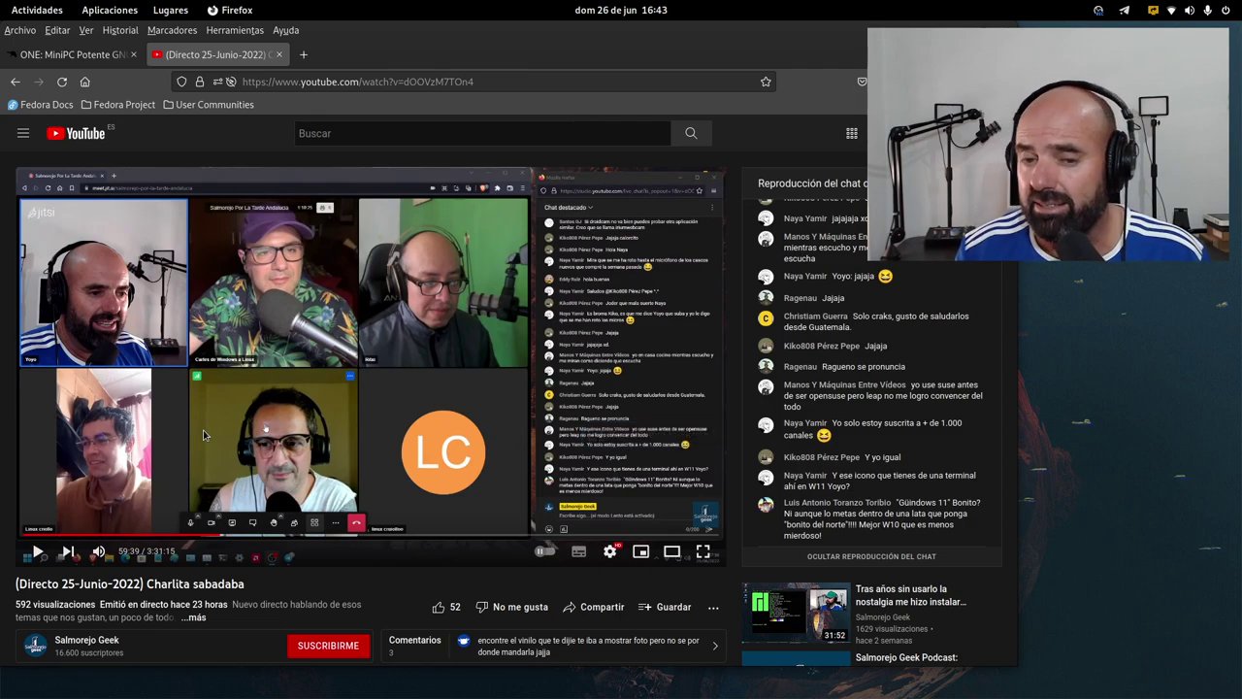
scroll(311, 386, "down", 2)
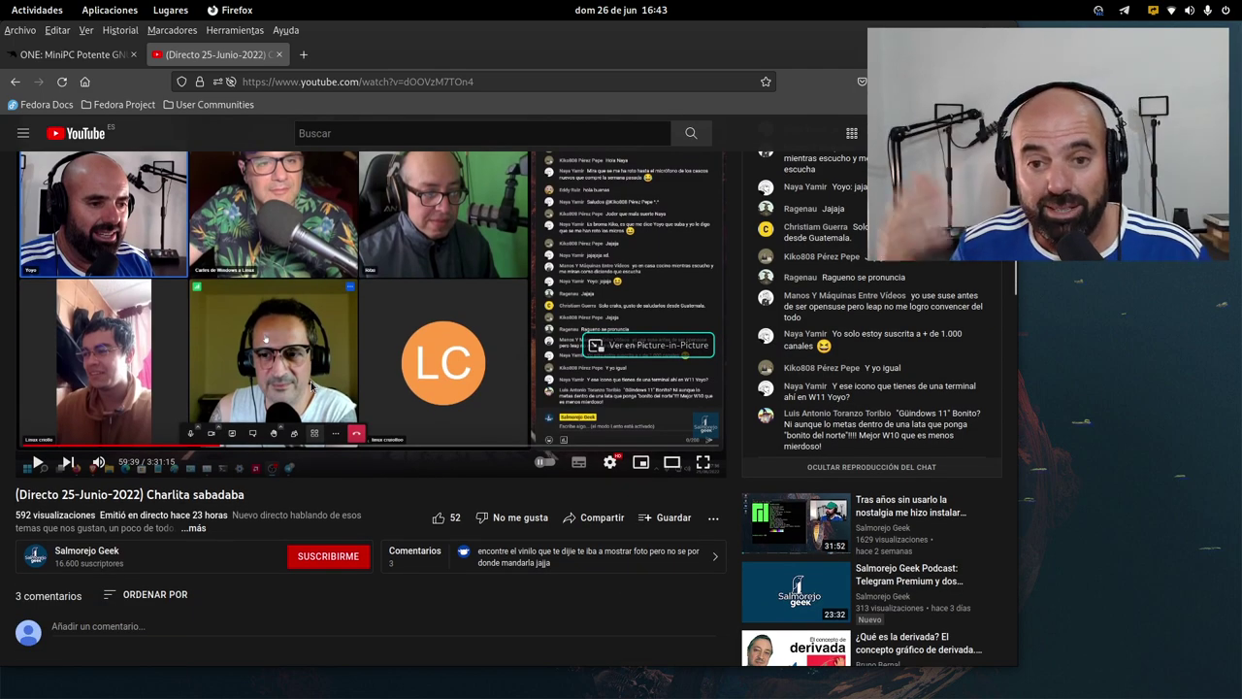
scroll(291, 359, "up", 2)
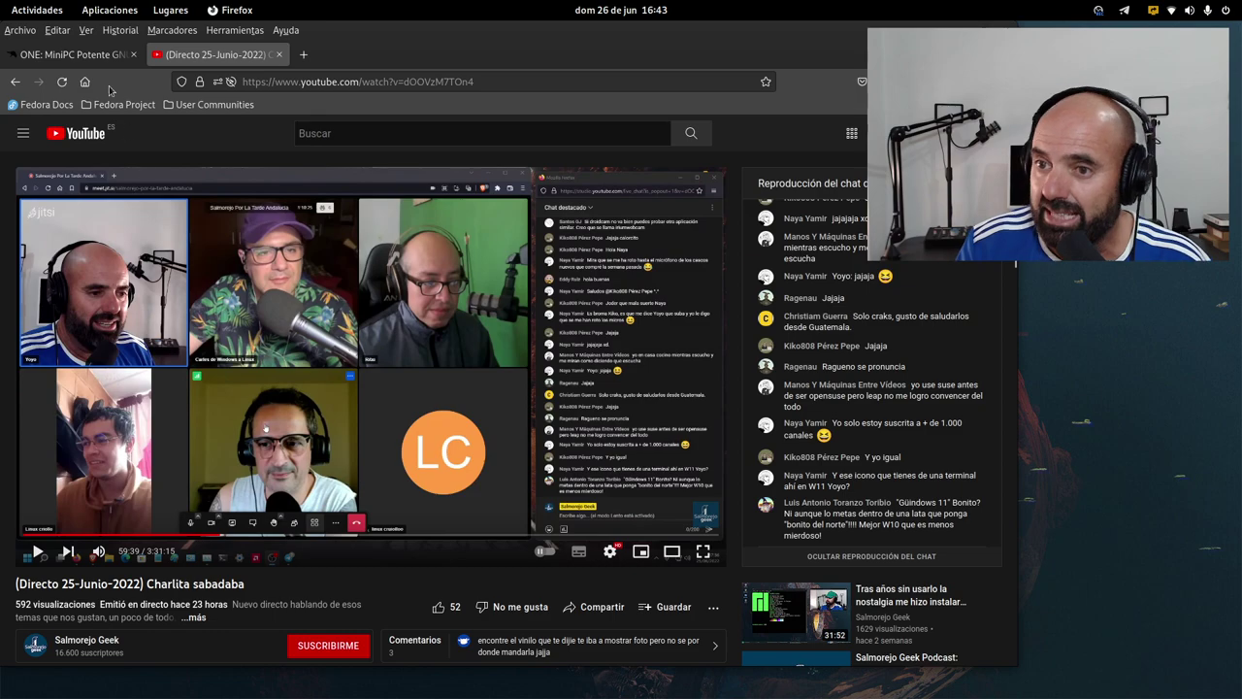
- Examine the AMD Ryzen 7 4800H and AMD Ryzen 9 5900HX processor options on the Slimbook ONE page, and minimise the browser
left_click(70, 54)
scroll(187, 346, "up", 3)
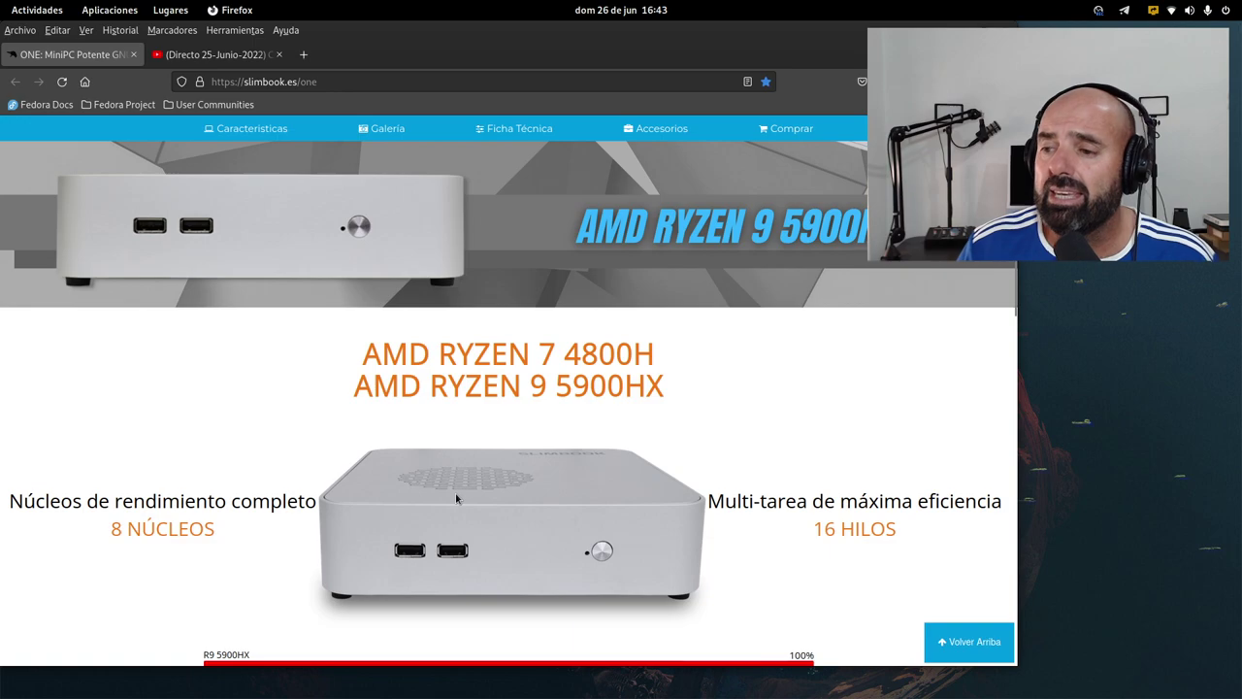
scroll(457, 495, "down", 2)
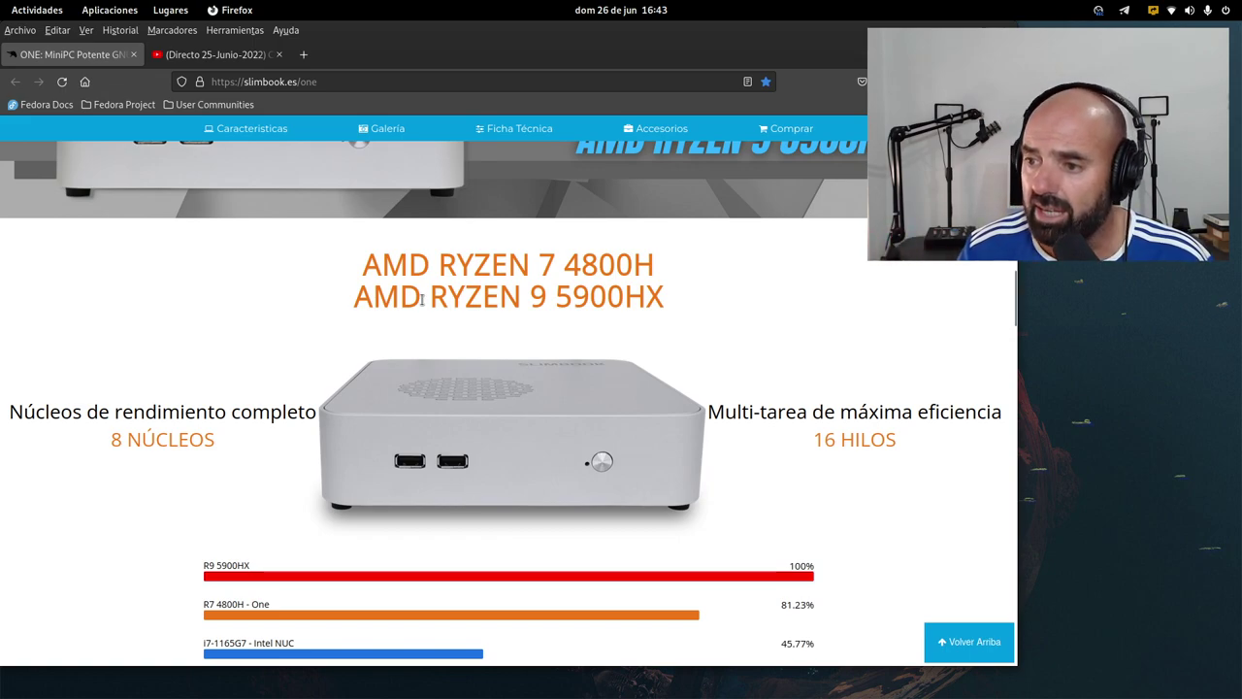
left_click_drag(661, 274, 353, 256)
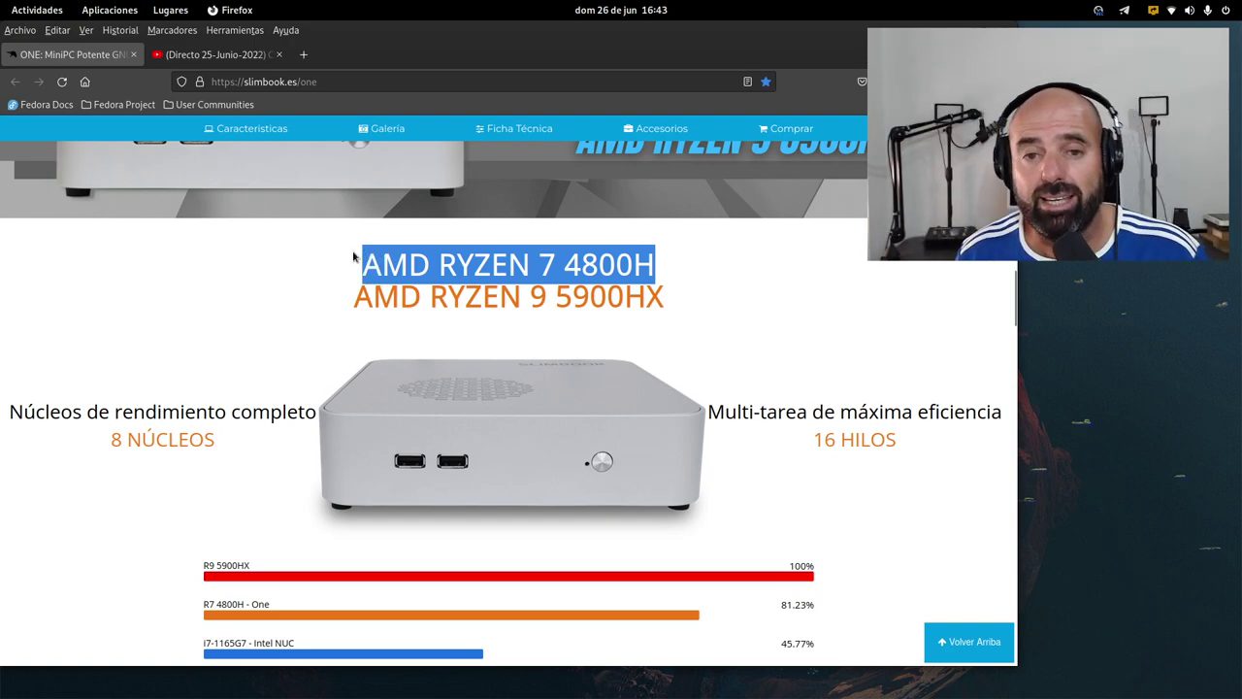
left_click(603, 326)
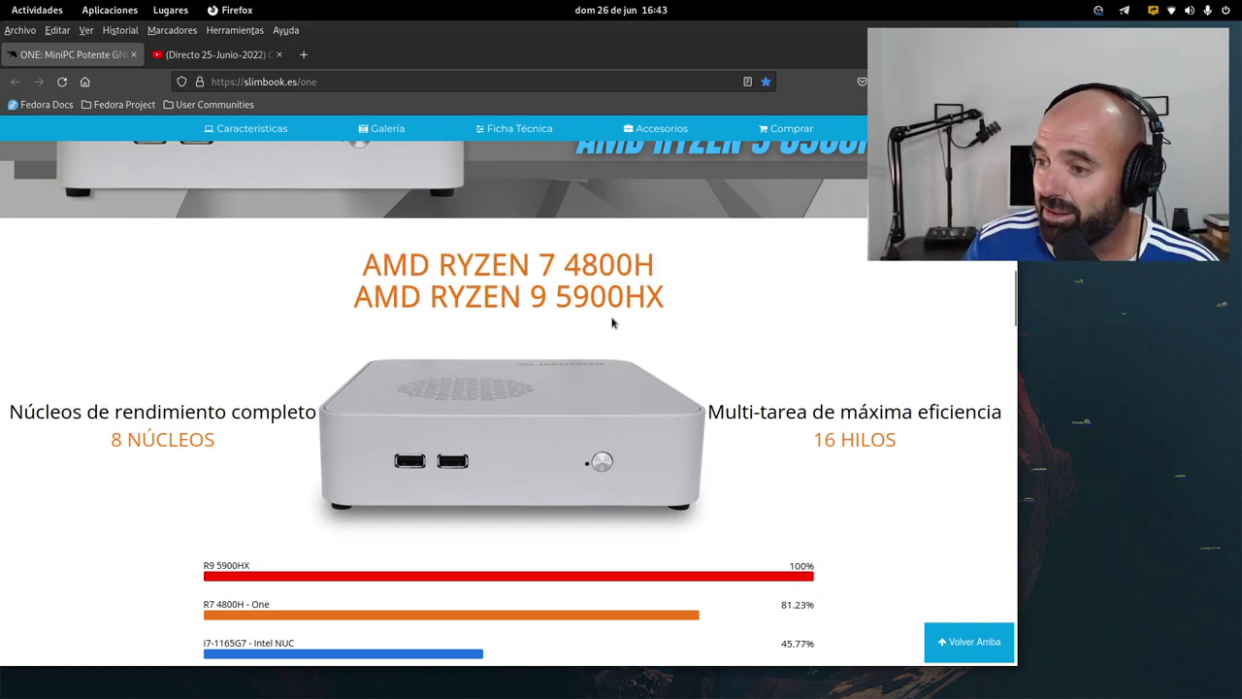
left_click_drag(666, 297, 329, 307)
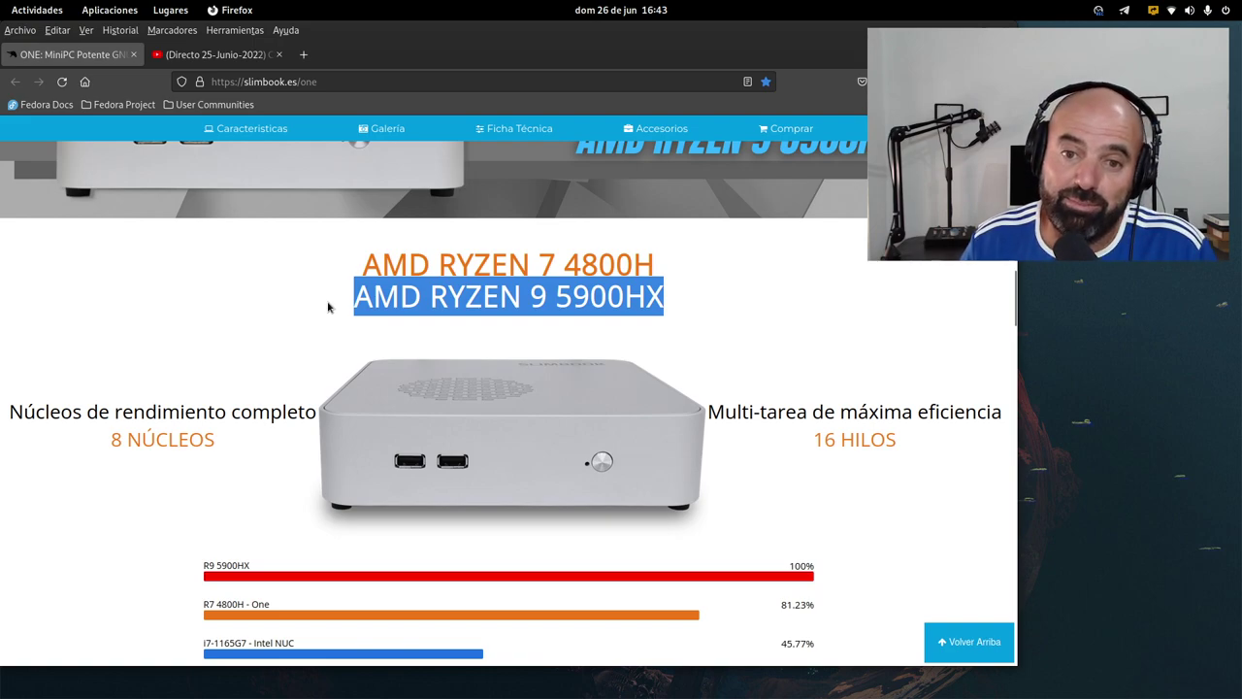
left_click_drag(671, 268, 352, 270)
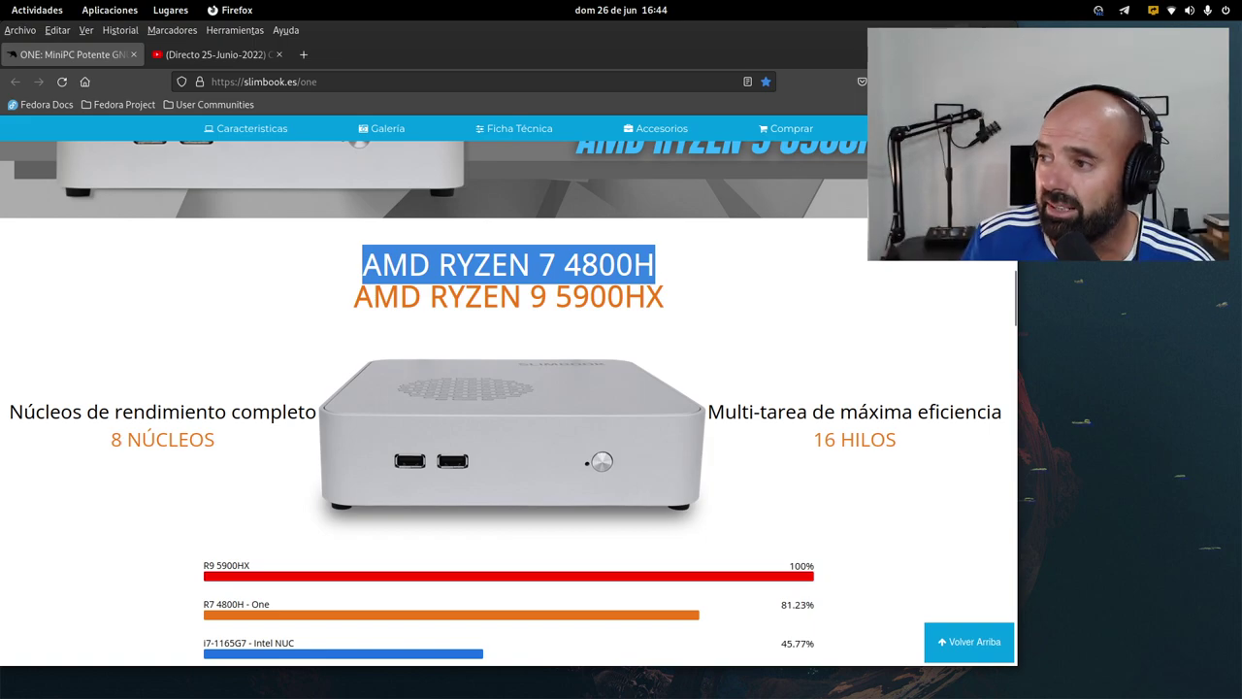
key("super+h")
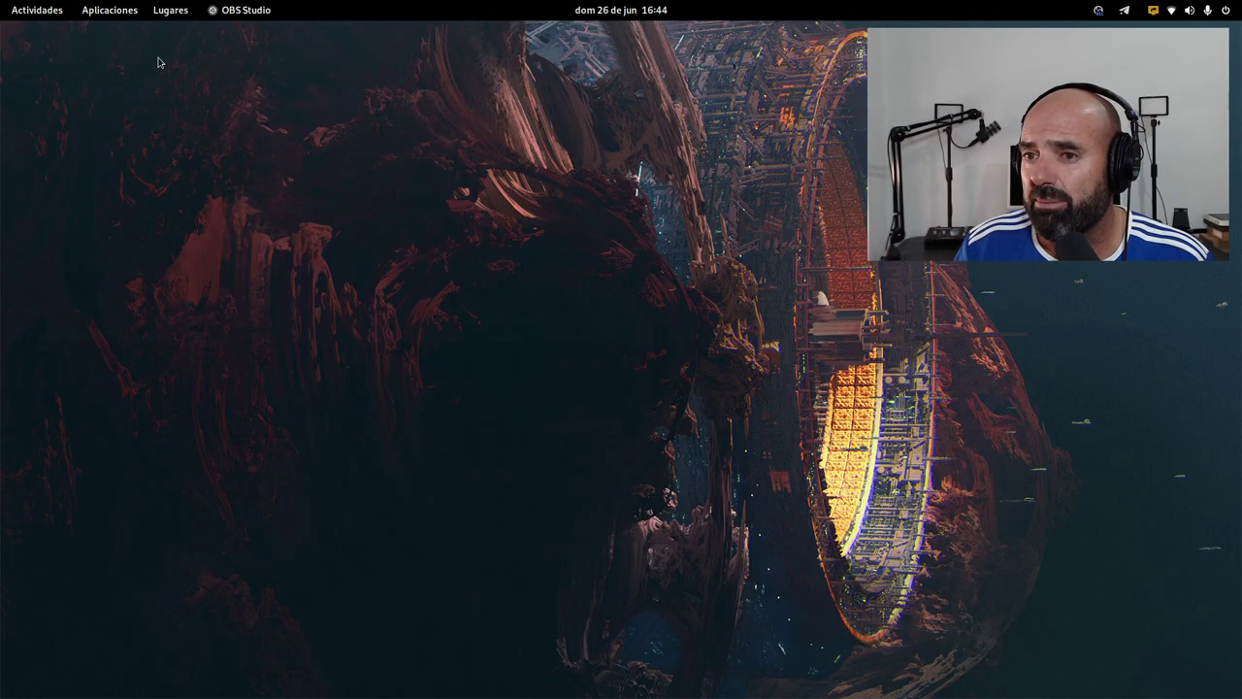
- Find and launch GParted, authenticating with the account password
mouse_move(2, 2)
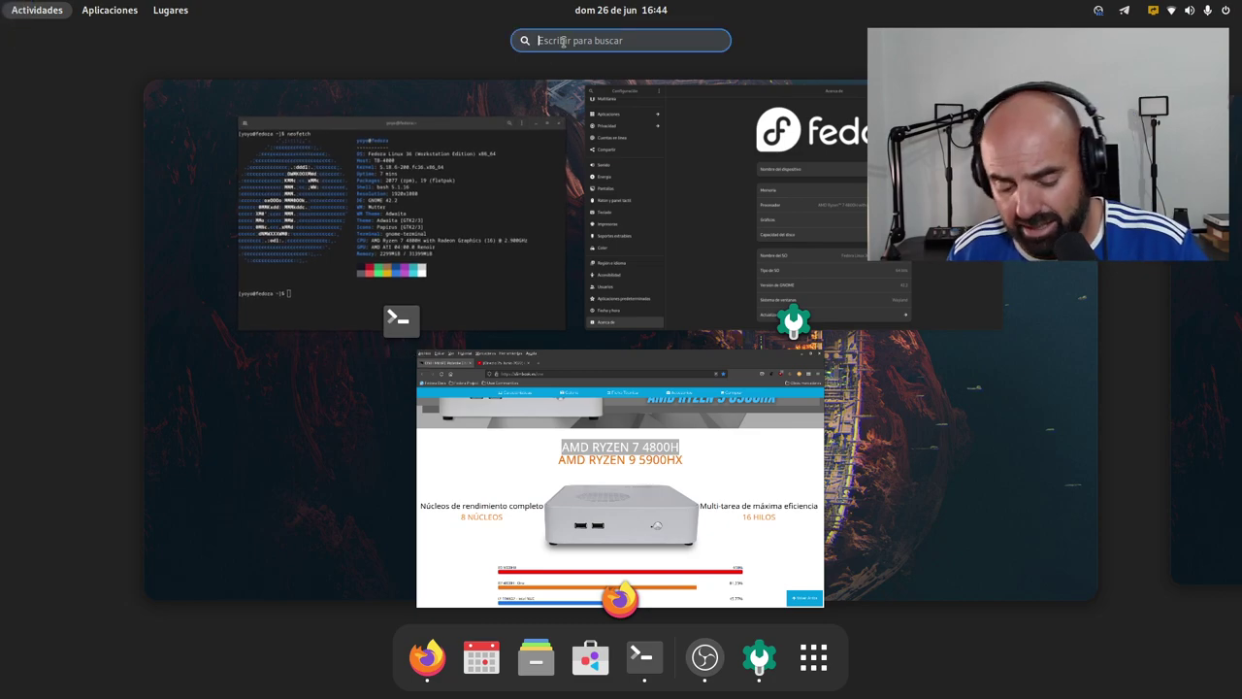
type("gpa")
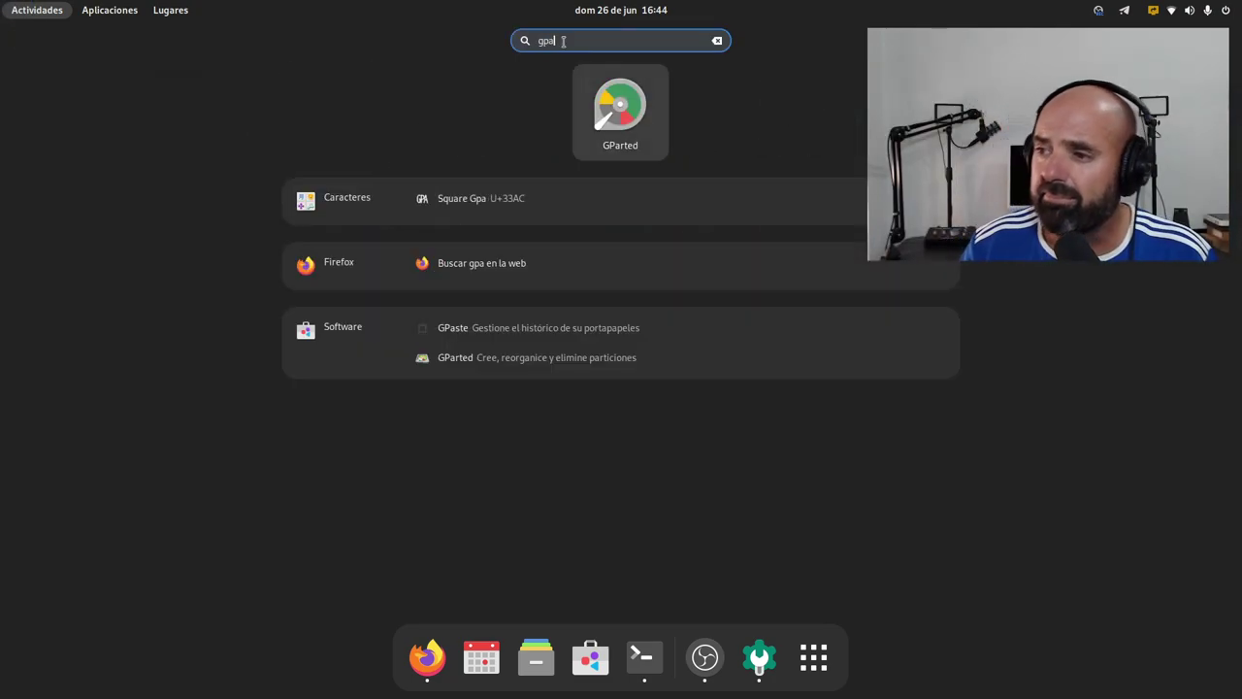
key("Return")
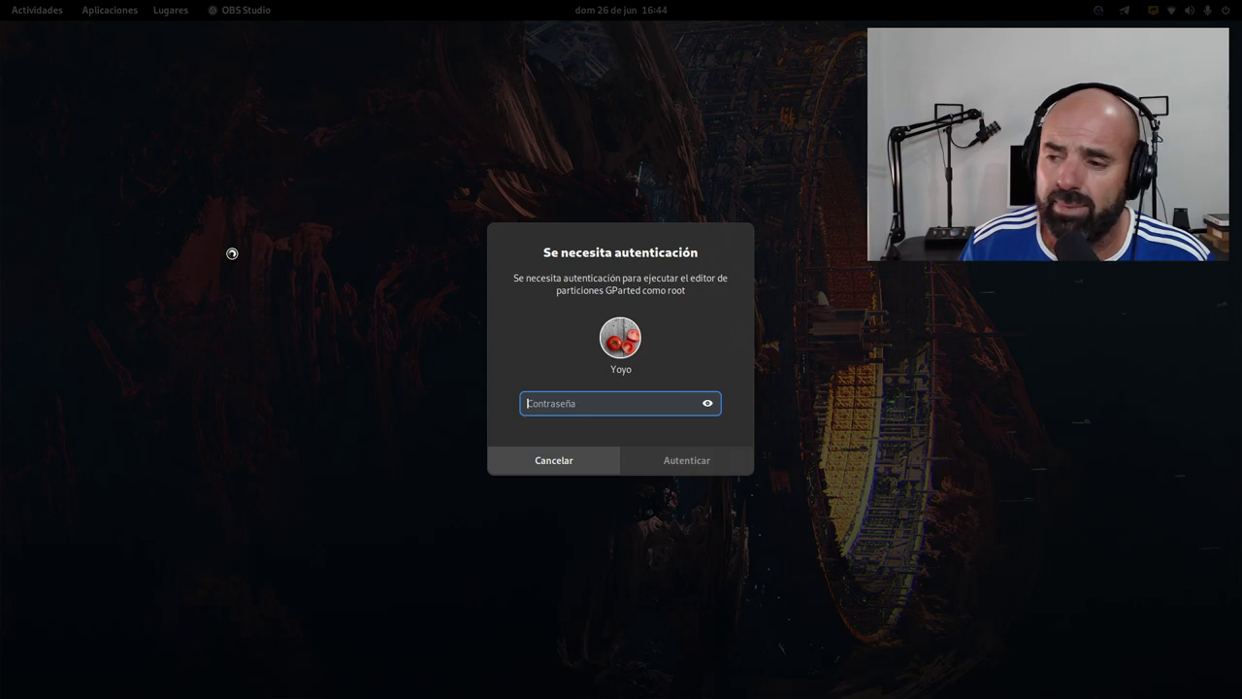
type("•••••••")
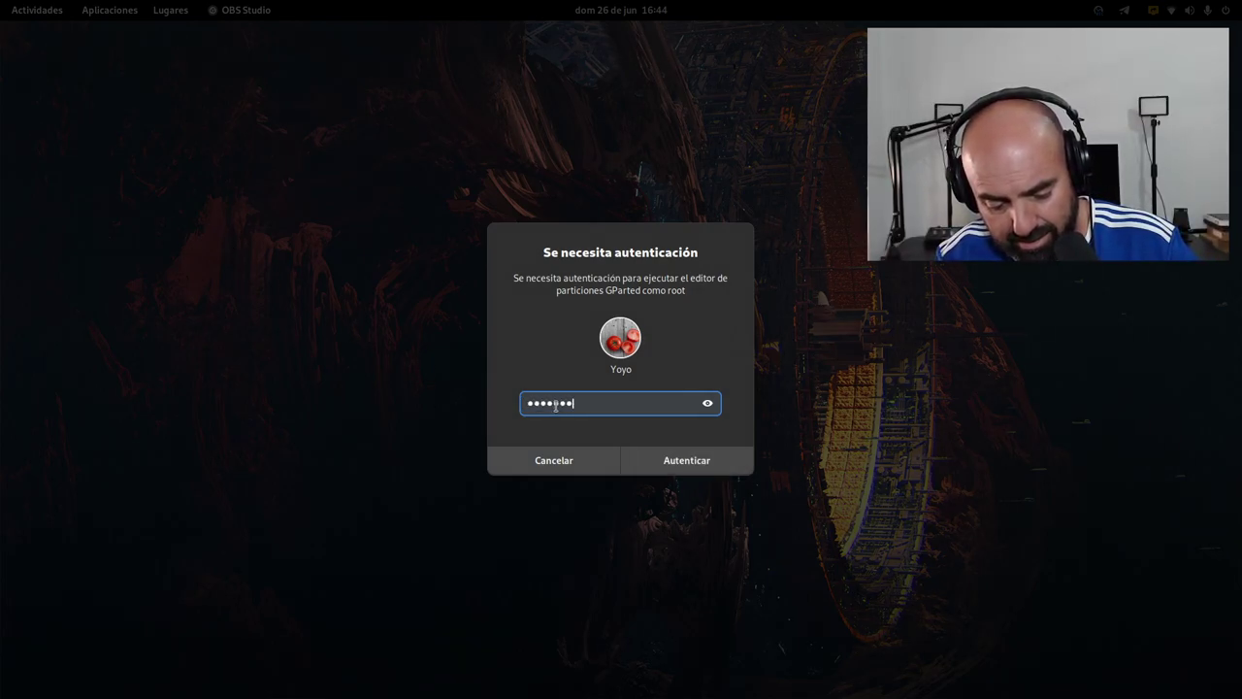
type("•••••")
key("Return")
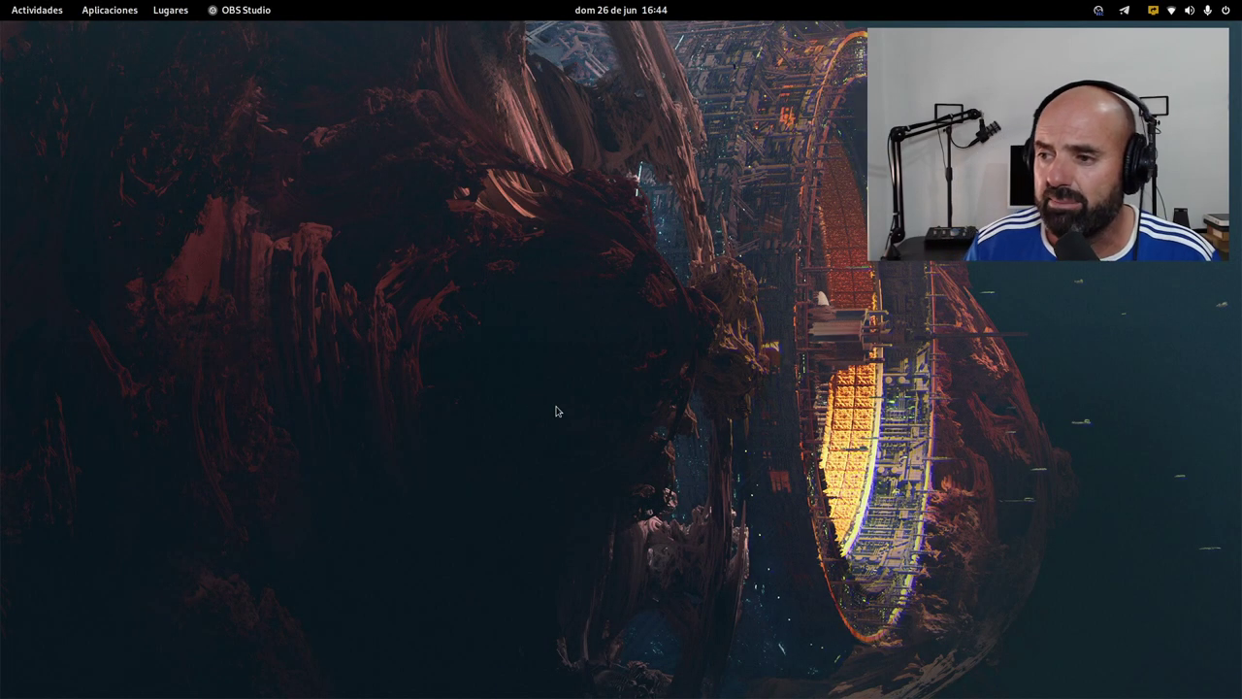
- Reposition and enlarge the GParted window to show the partition details of /dev/nvme0n1
left_click_drag(361, 142, 366, 128)
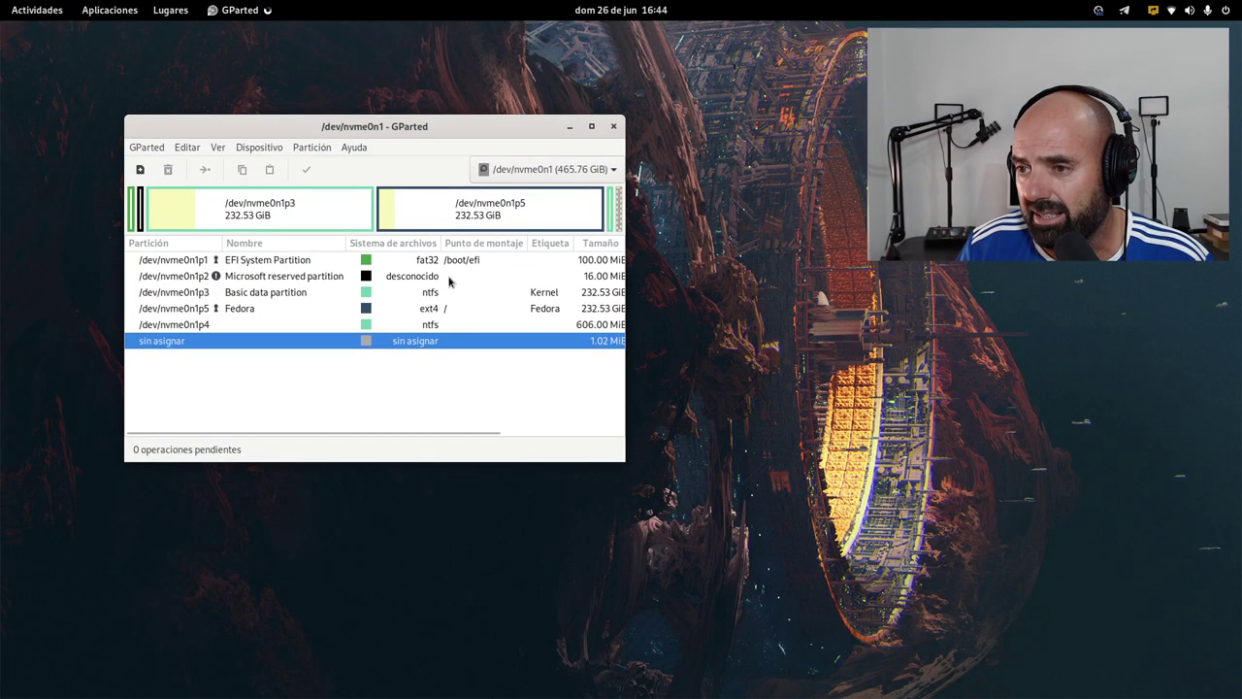
left_click_drag(645, 480, 1064, 564)
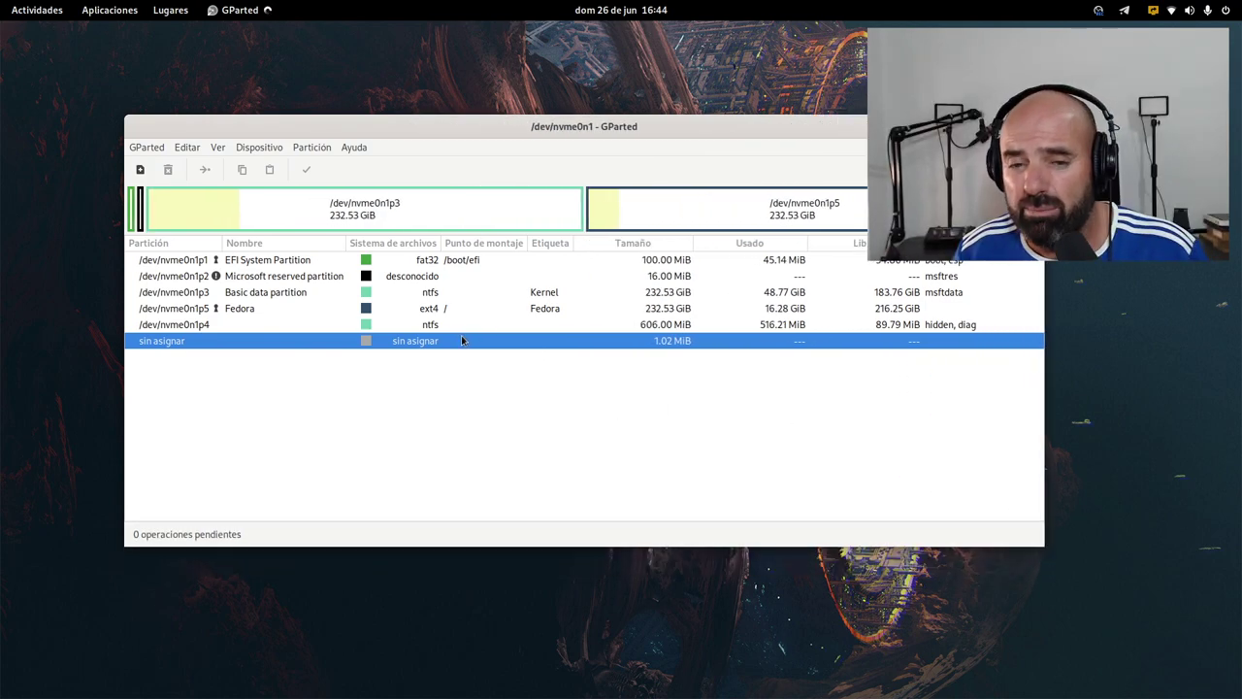
- Compare the NTFS partition labelled Kernel with the Fedora ext4 partition on /dev/nvme0n1, checking the actions available for the NTFS one
left_click_drag(568, 124, 564, 113)
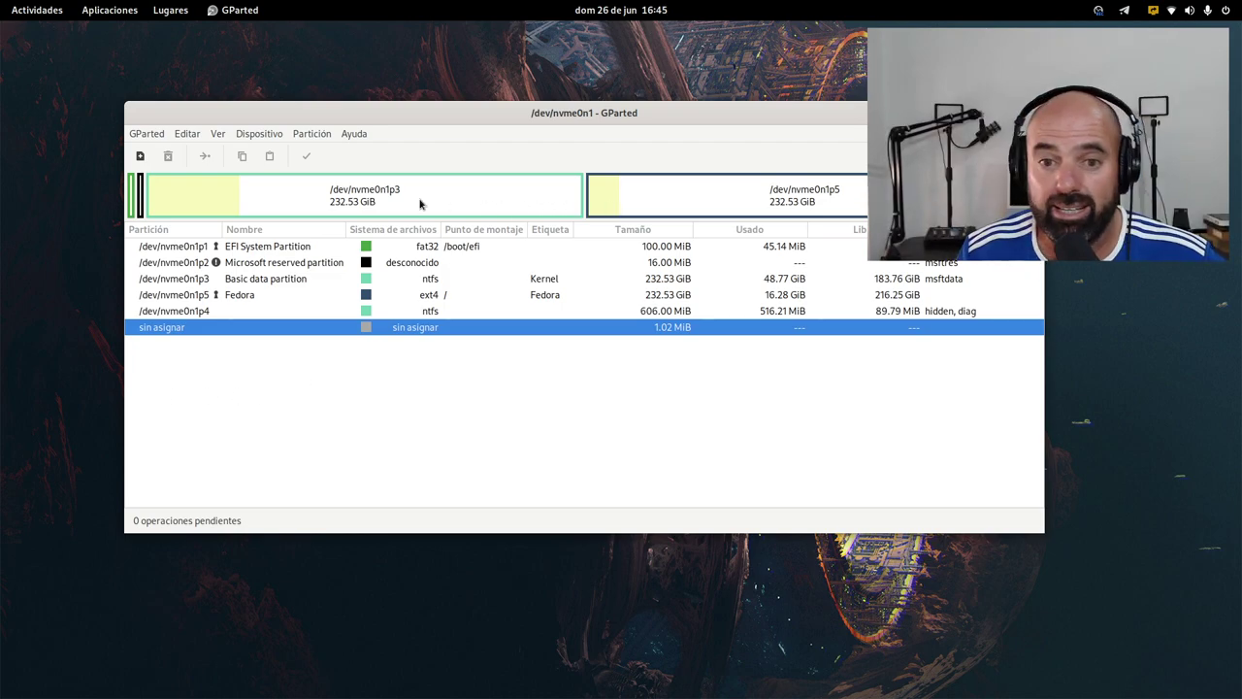
key("Up")
key("Up")
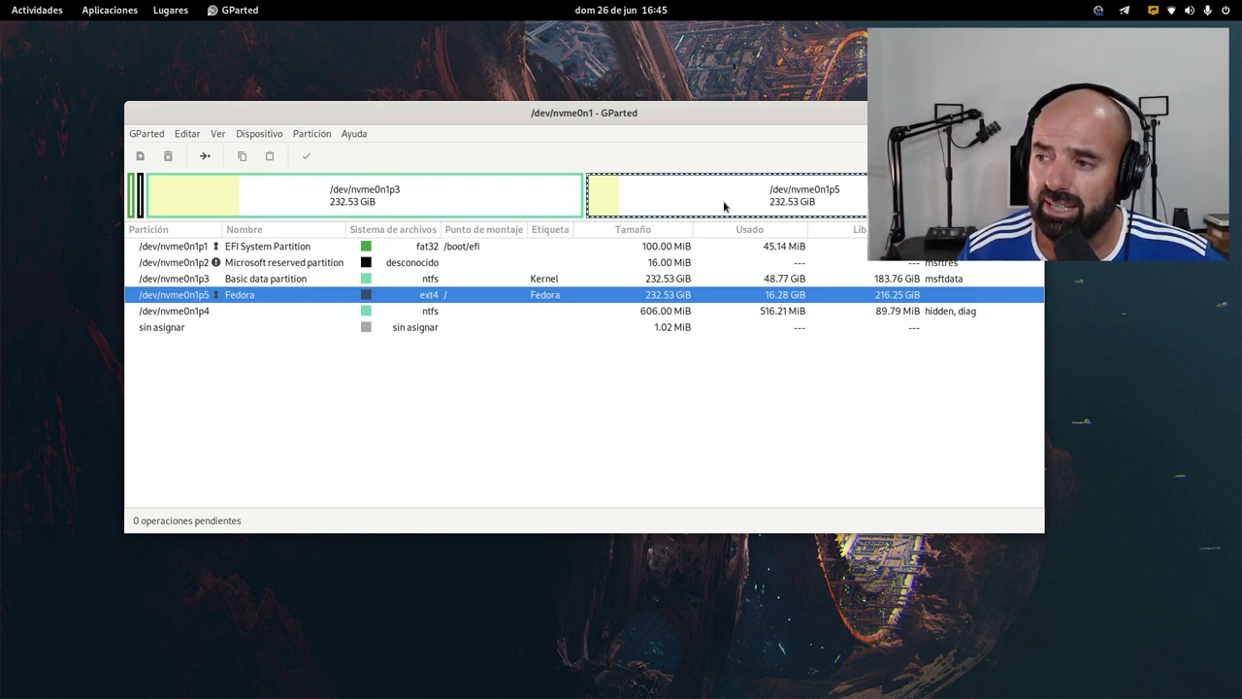
left_click(496, 191)
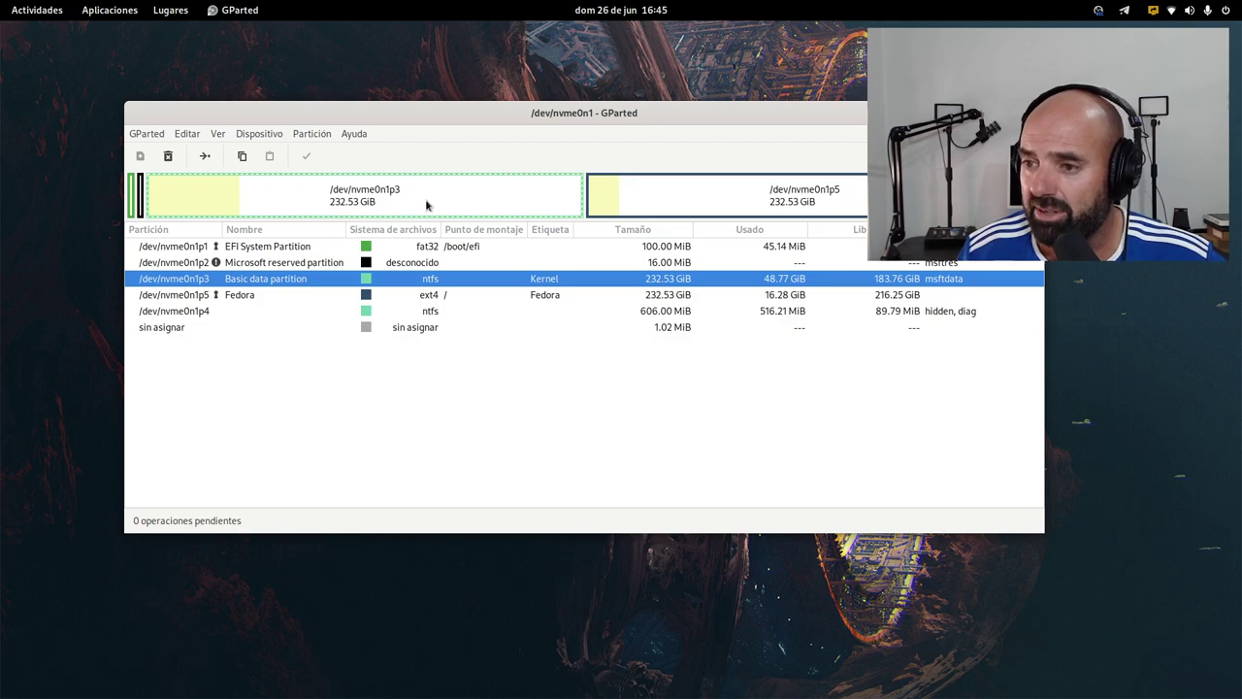
key("Down")
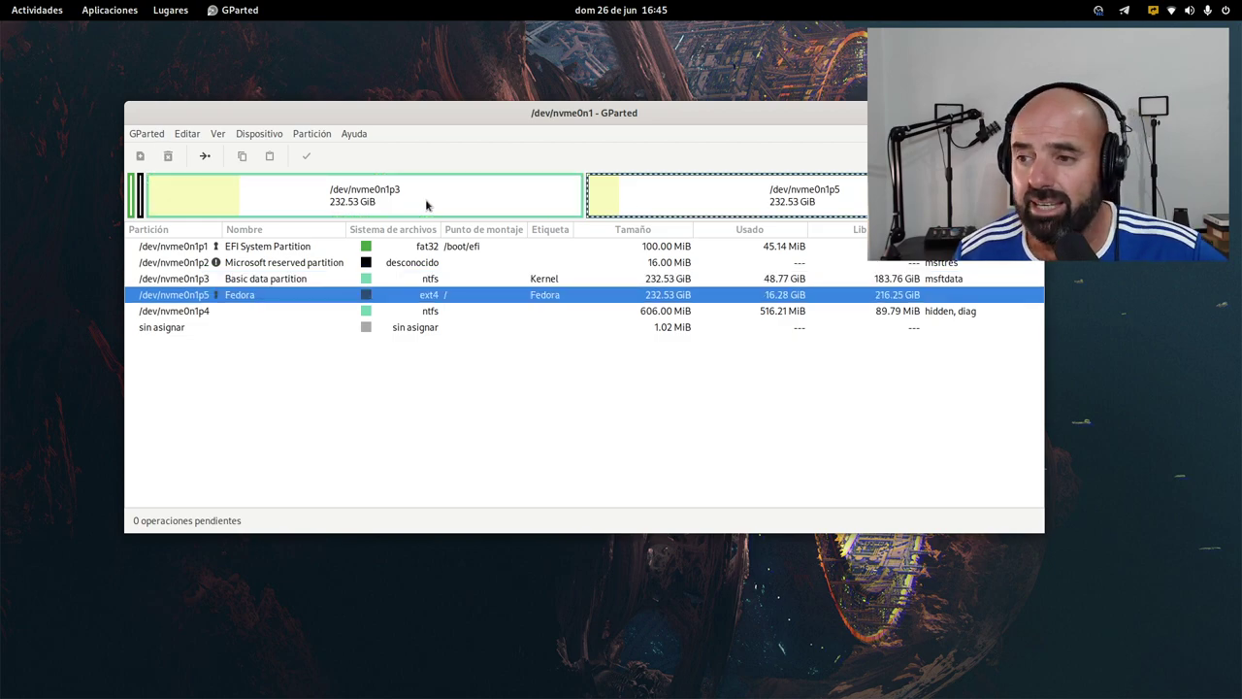
left_click(341, 212)
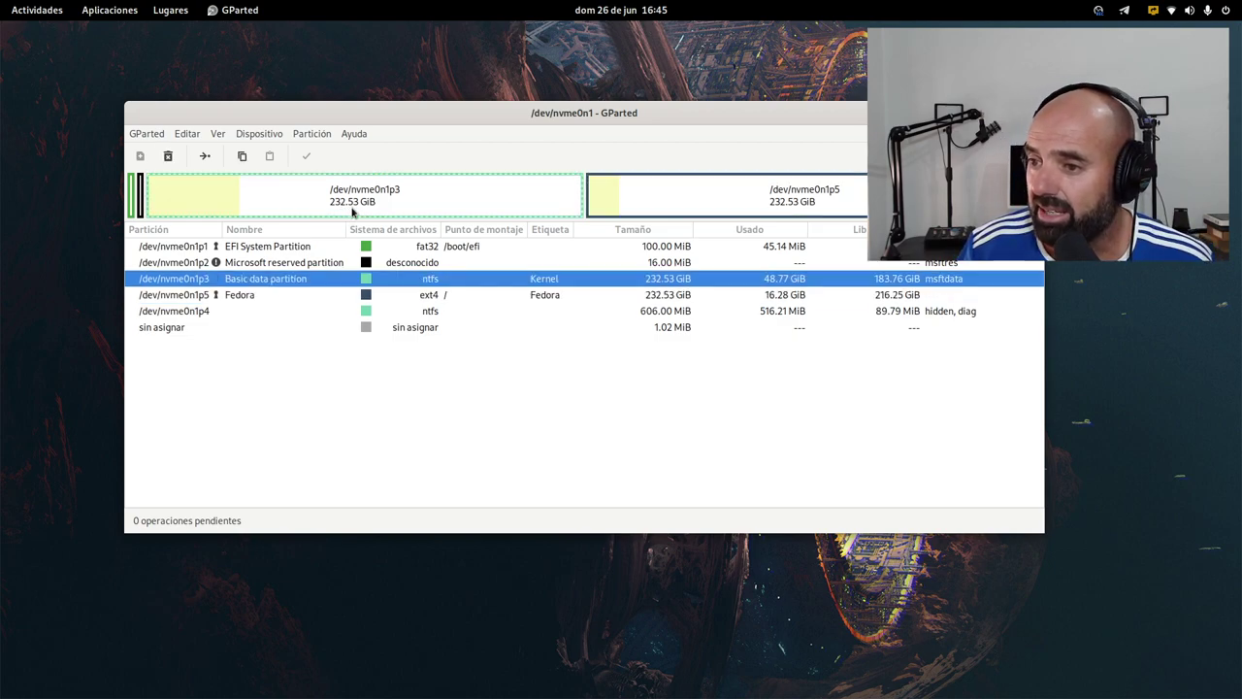
left_click(677, 203)
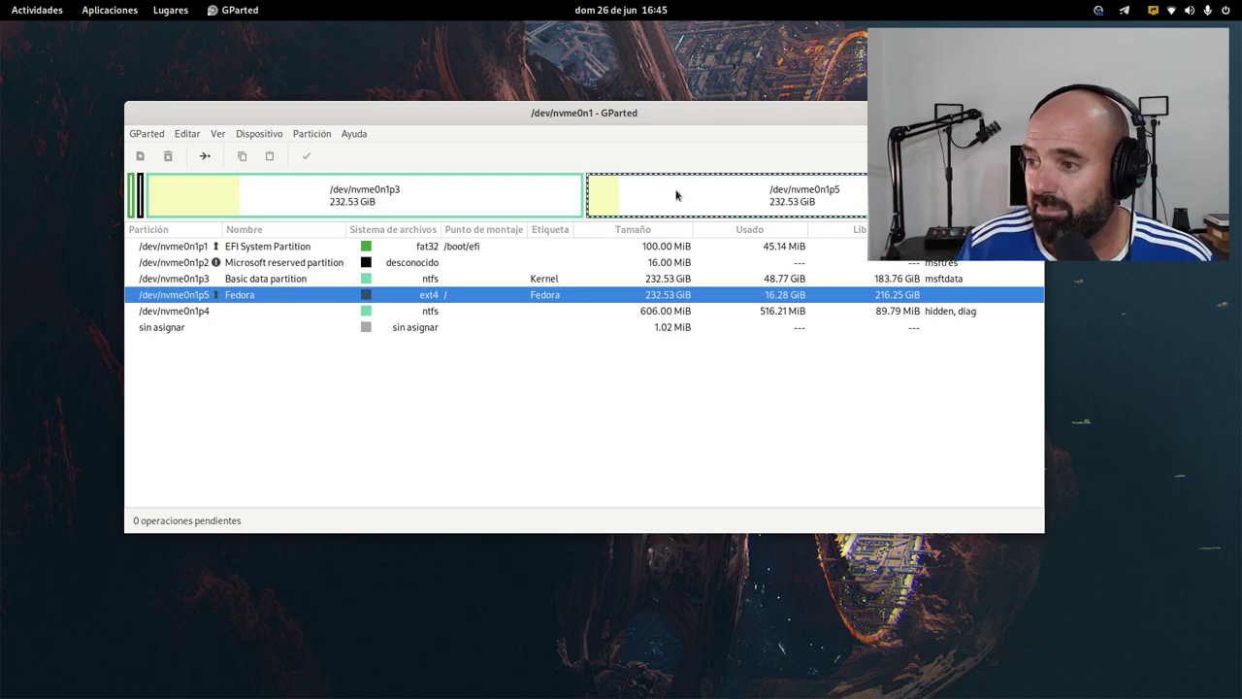
right_click(514, 198)
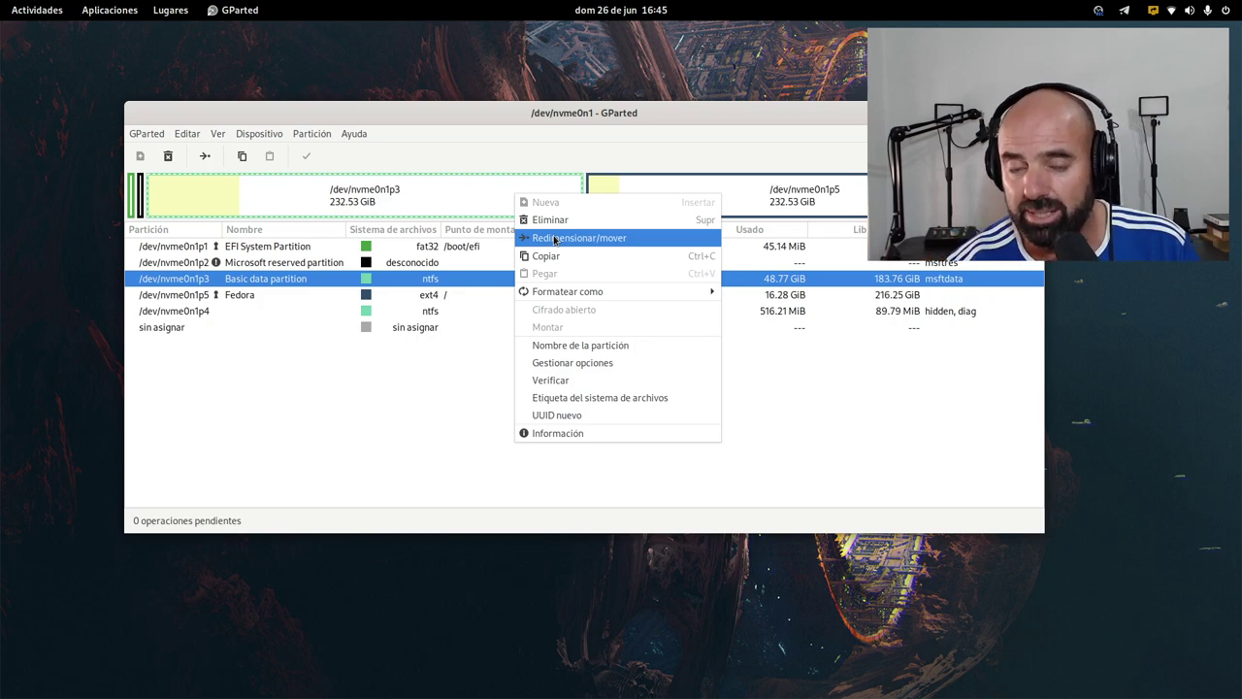
left_click(272, 444)
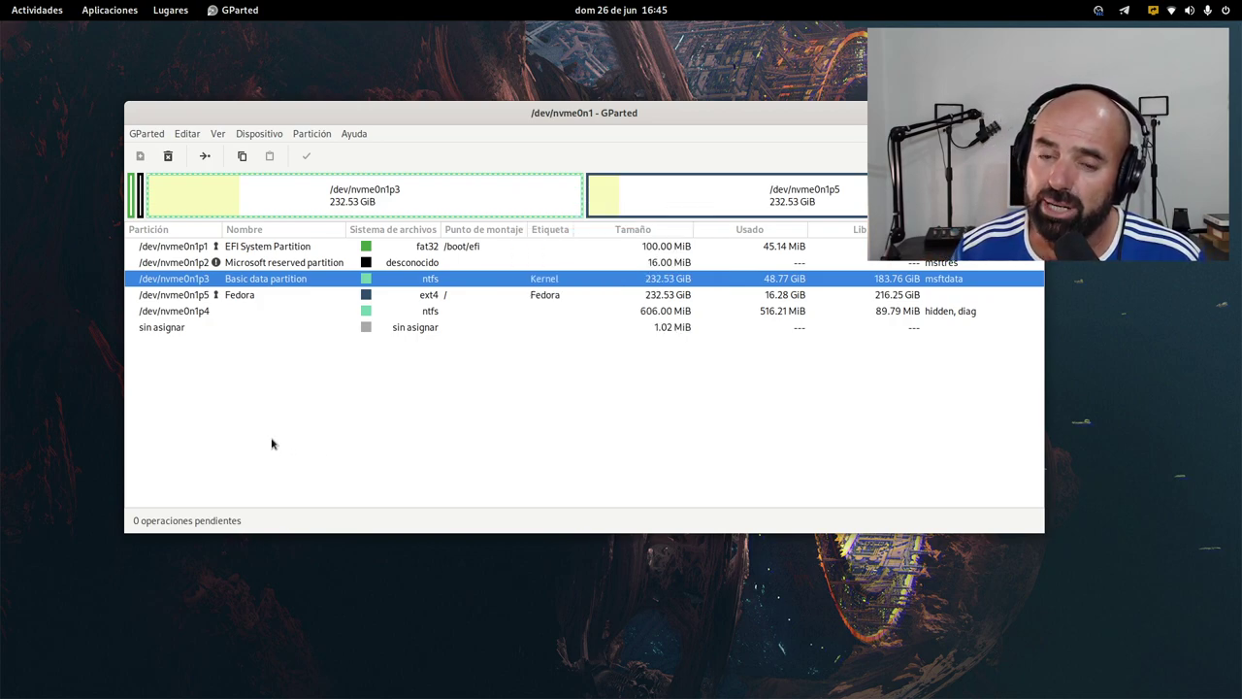
left_click(679, 200)
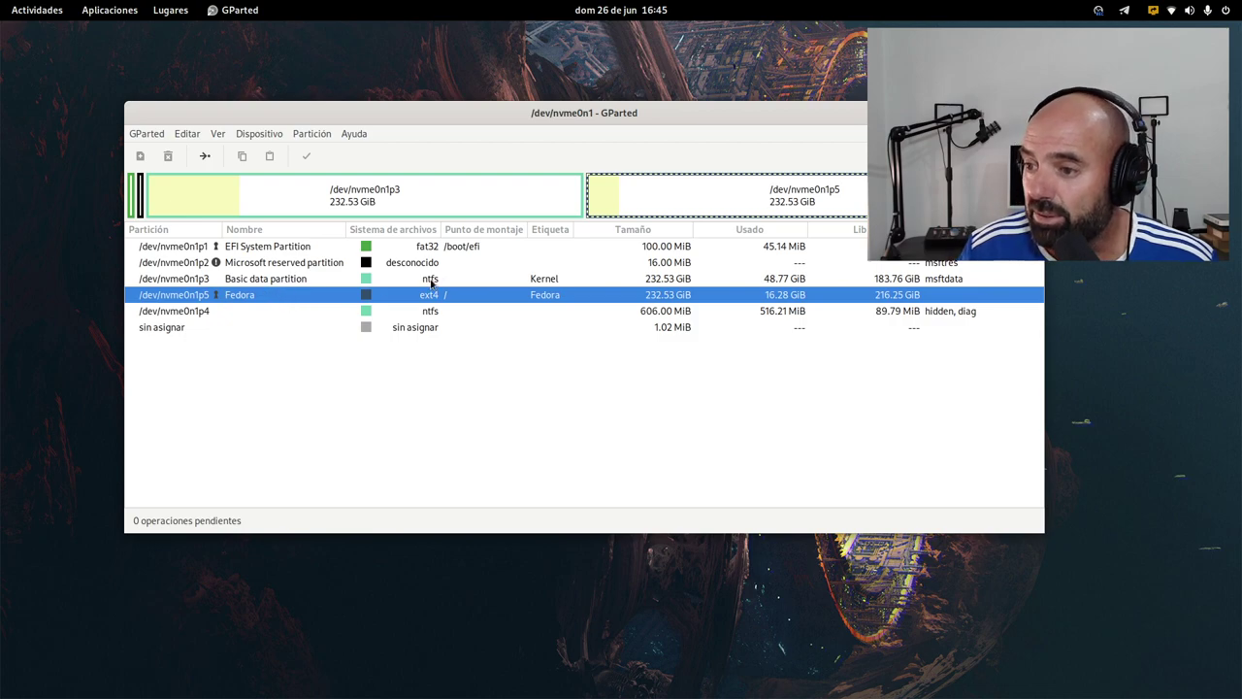
left_click(531, 281)
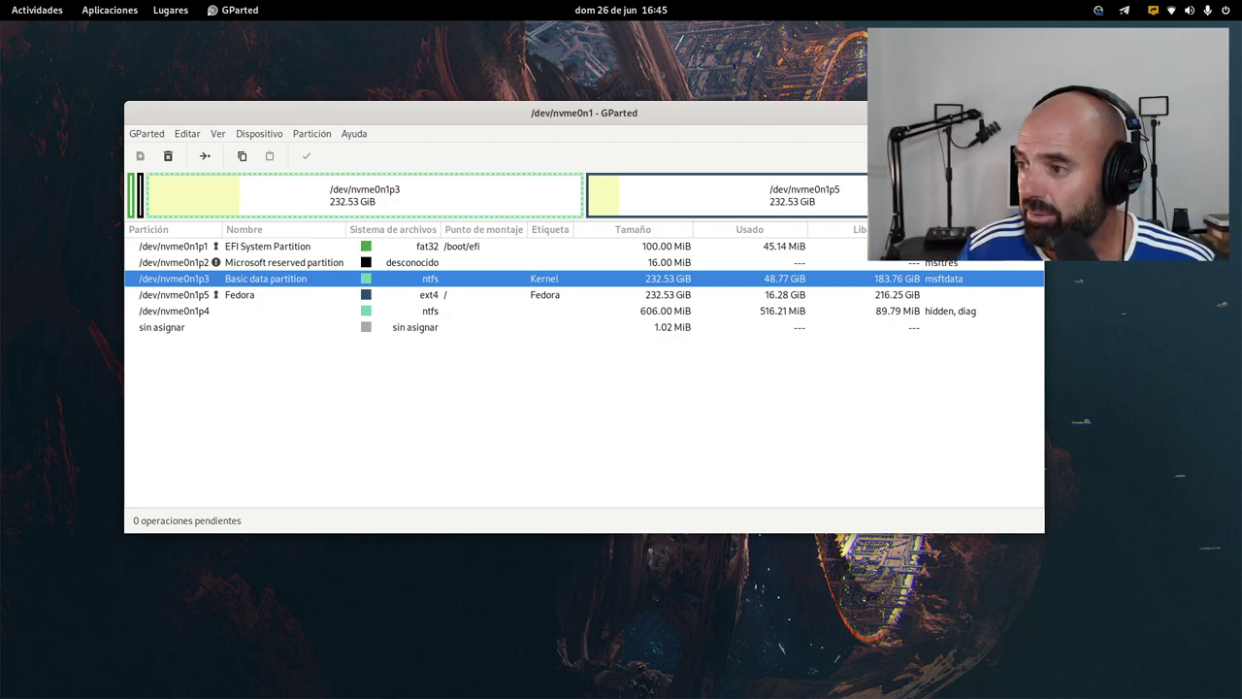
- Inspect the Datos partition on /dev/sda, return to /dev/nvme0n1 and close GParted
key("ctrl+2")
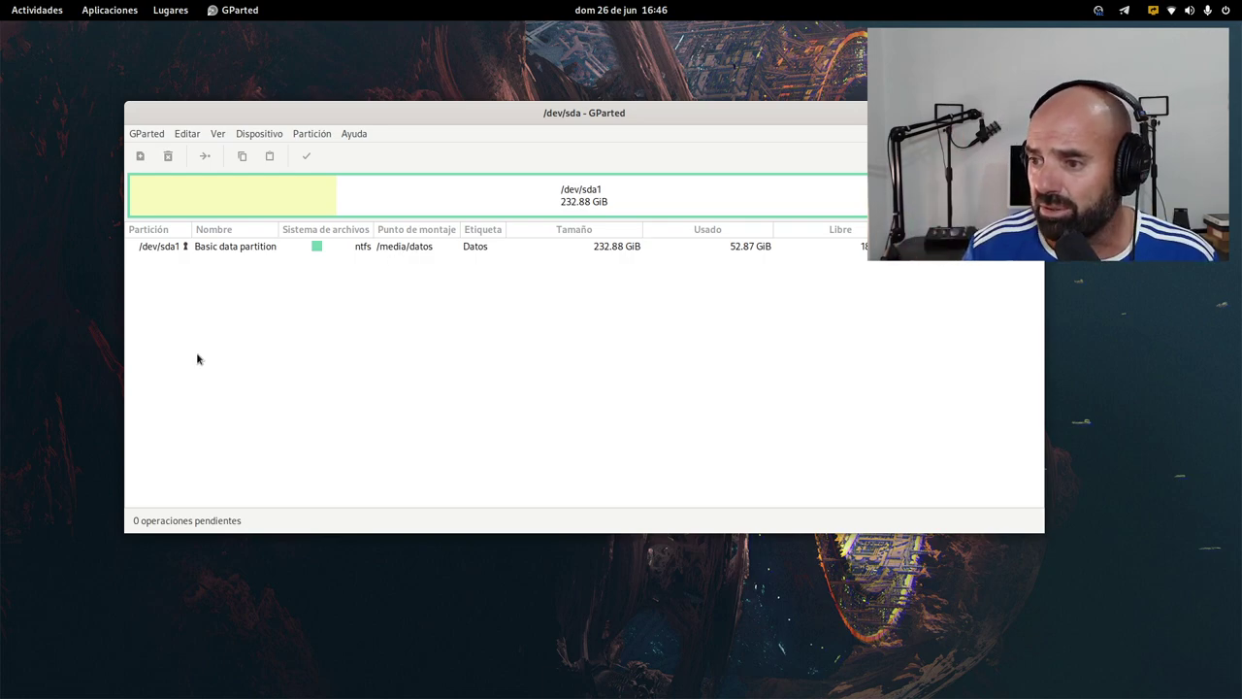
left_click(371, 253)
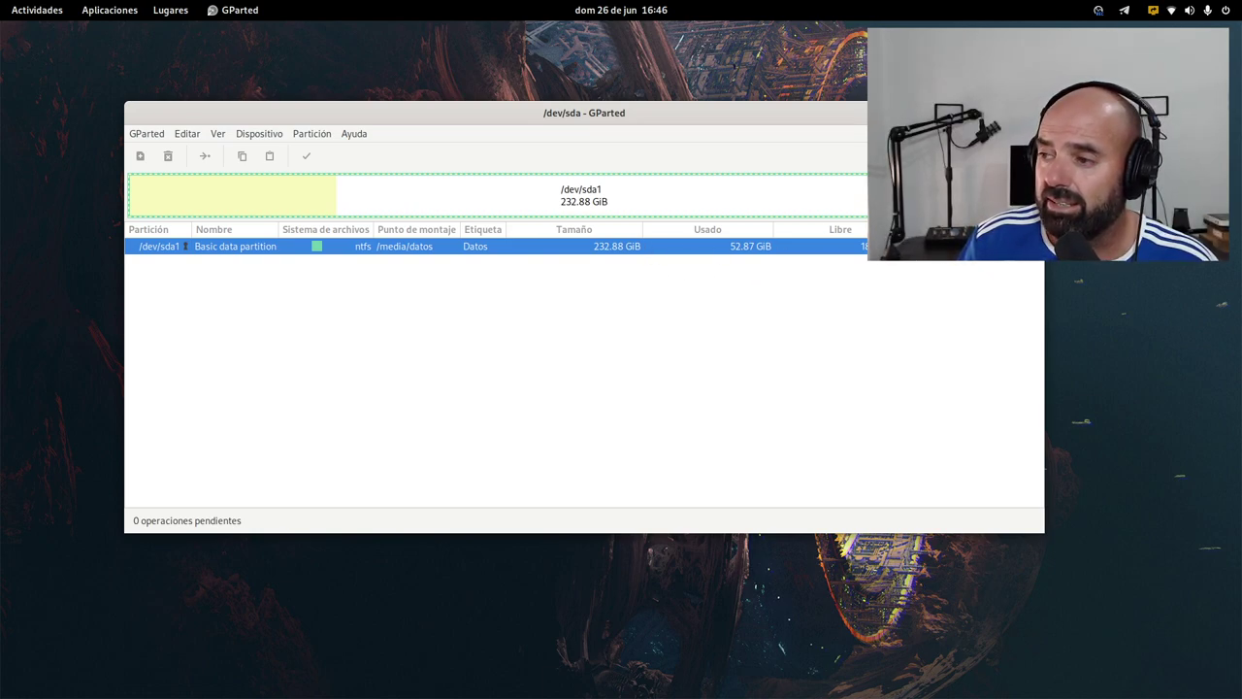
key("ctrl+1")
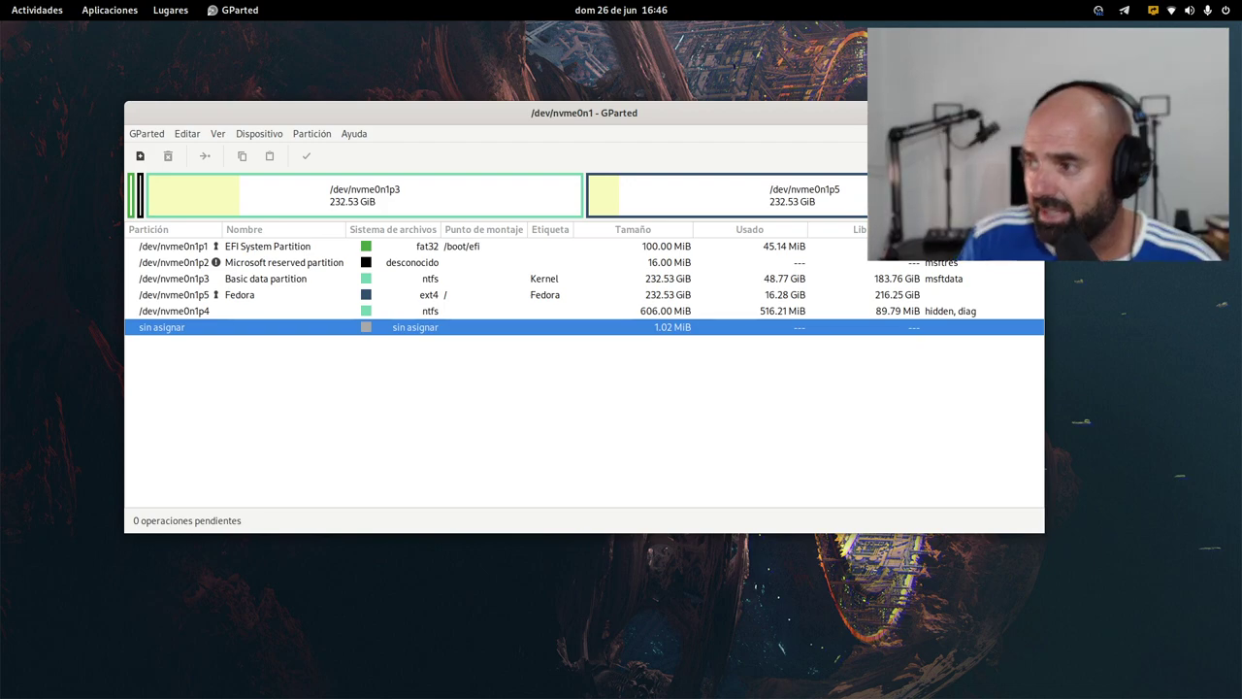
key("ctrl+q")
- Search the installed applications for "dis" and launch Discos
mouse_move(2, 1)
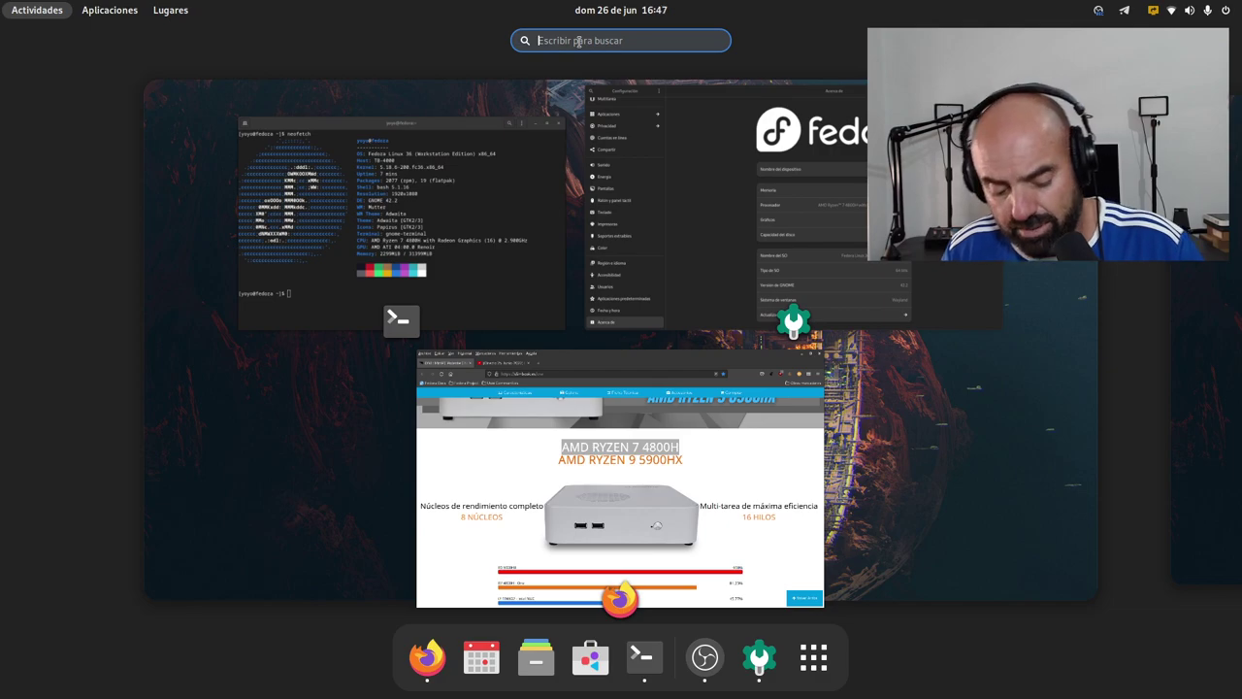
type("dis")
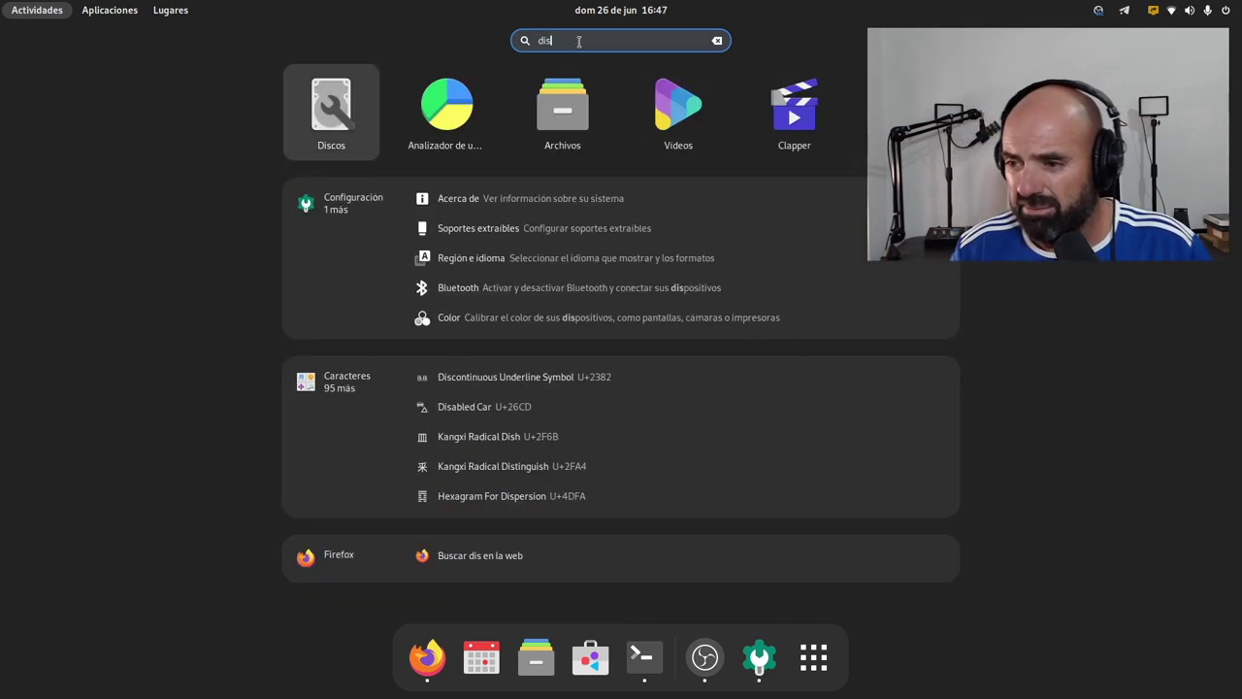
left_click(345, 121)
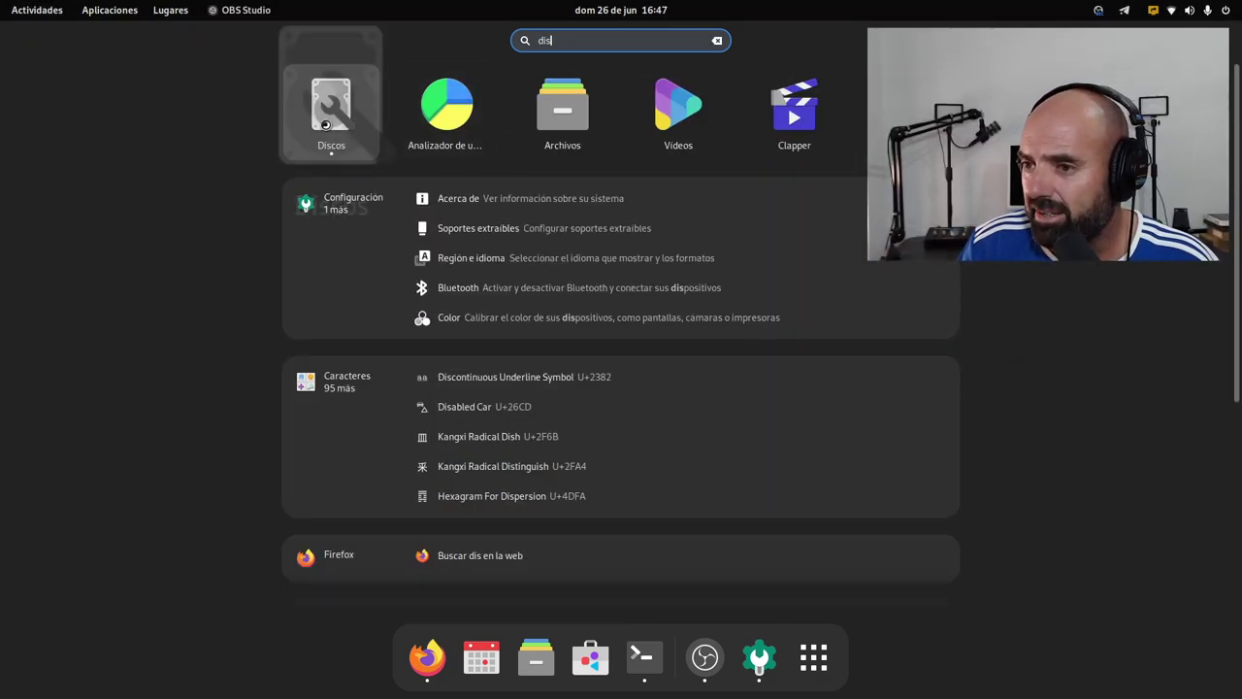
- Reposition and resize the Discos window, examine the 500 GB and 250 GB disks' volumes, and close it
left_click_drag(305, 133, 623, 130)
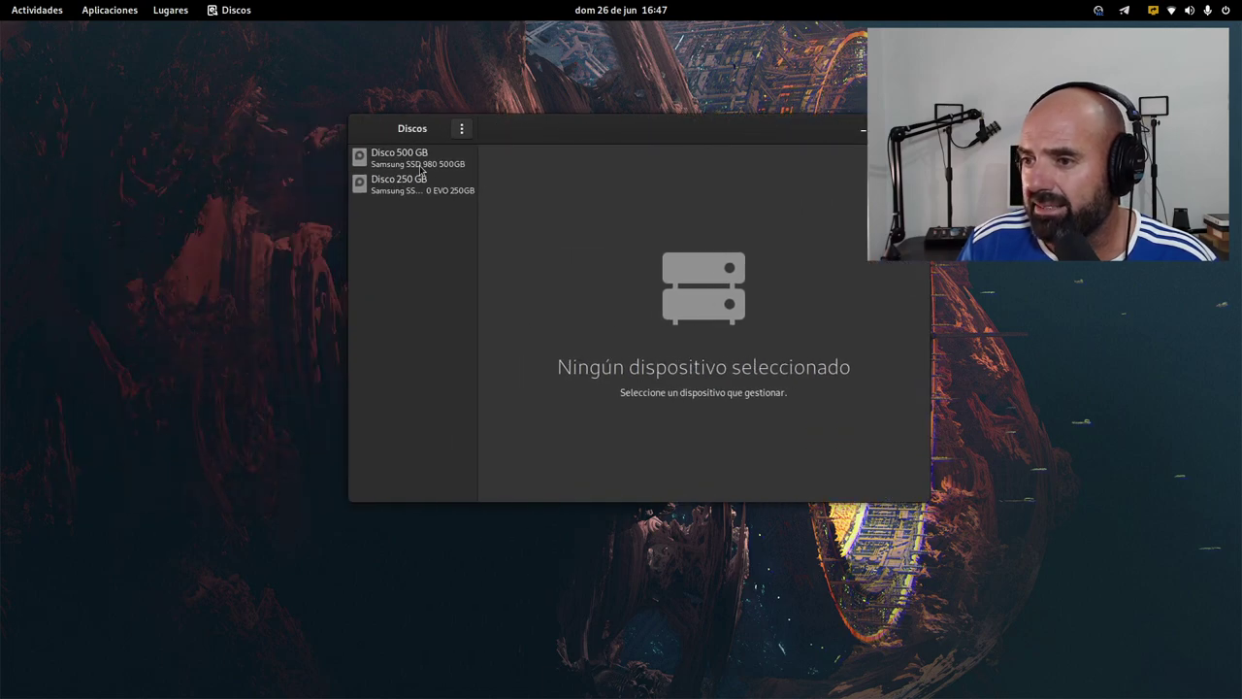
left_click(422, 165)
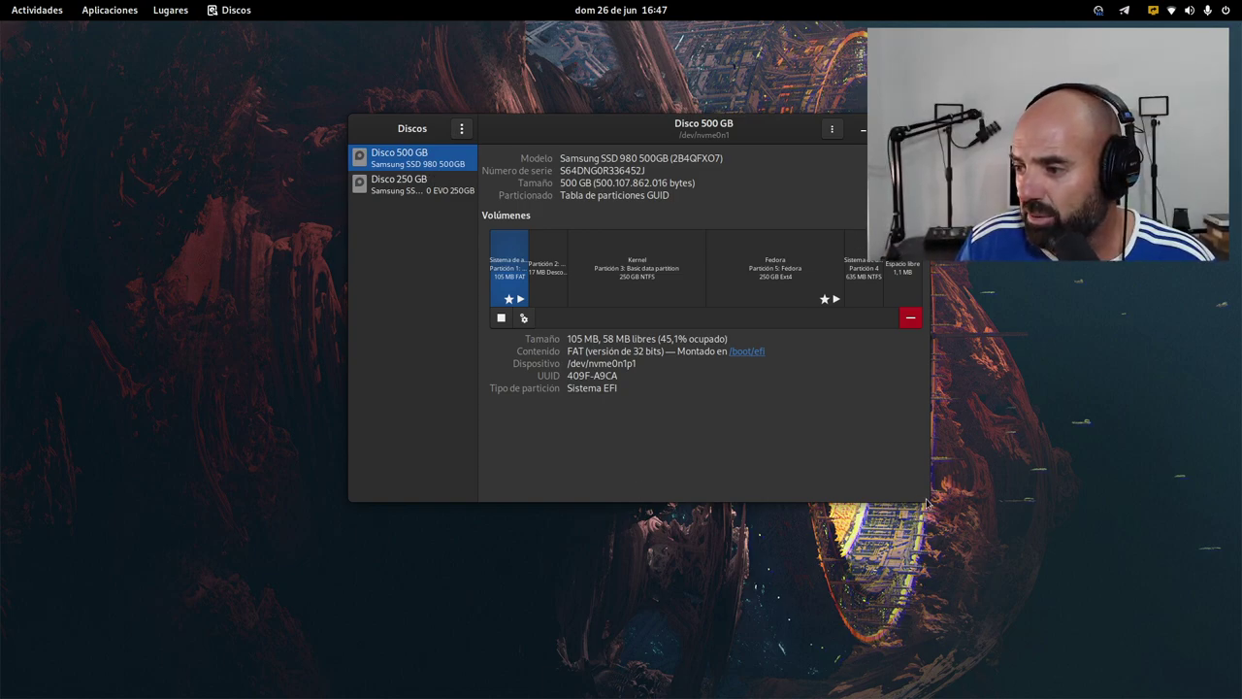
left_click_drag(927, 503, 867, 514)
left_click(135, 145)
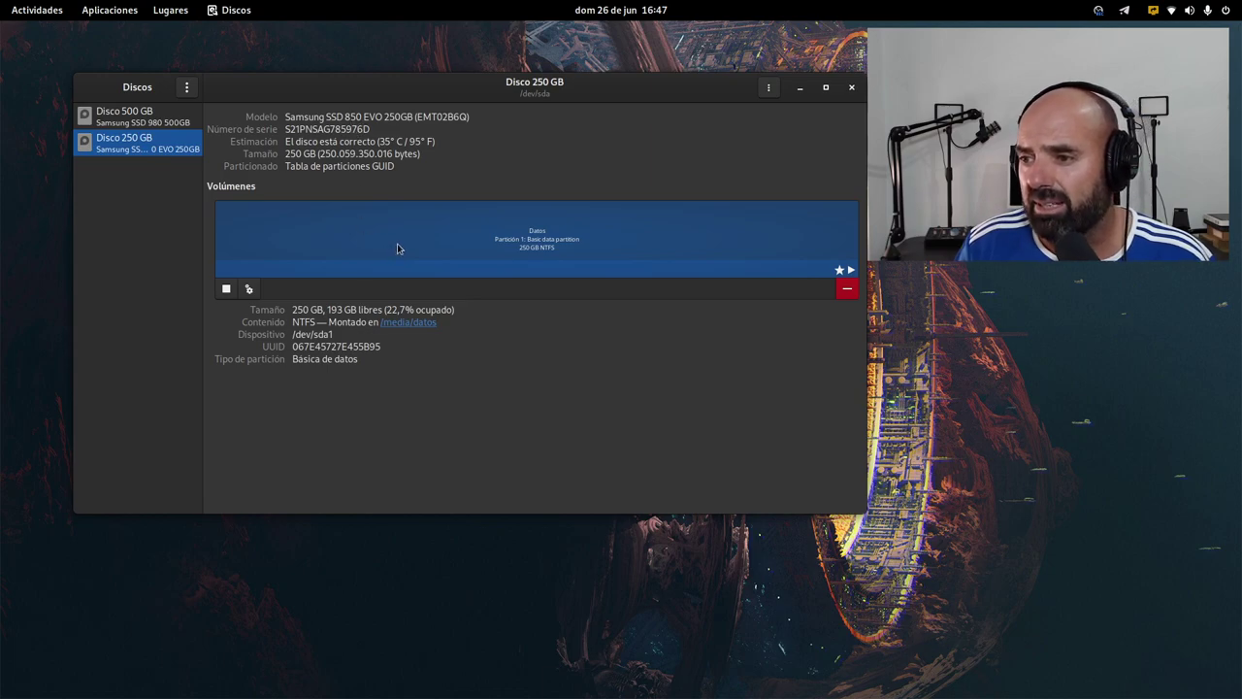
left_click(543, 254)
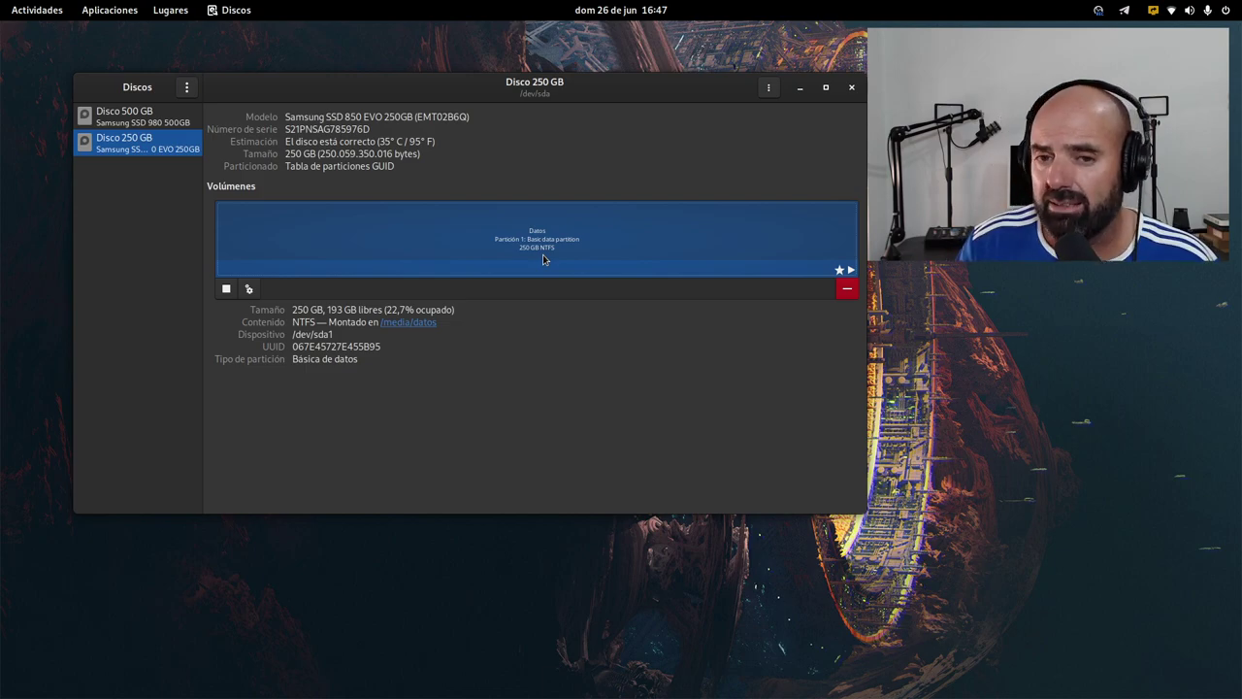
left_click(853, 87)
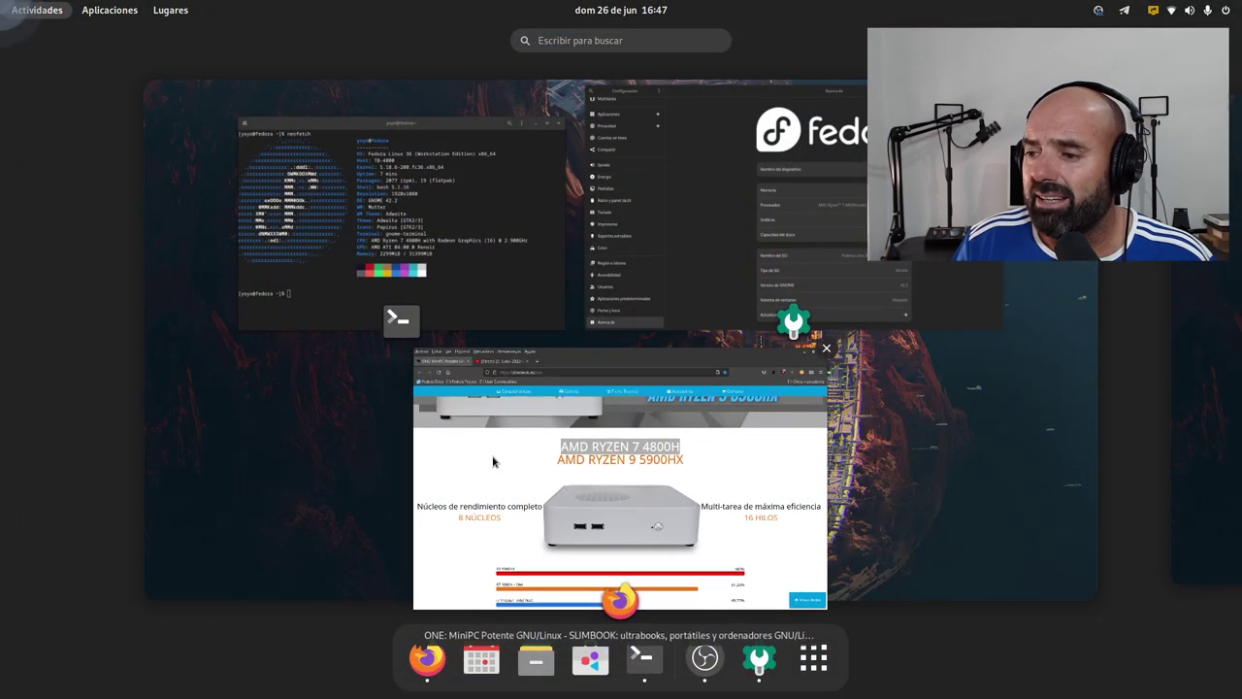
- Switch to Firefox and load muylinux.com in a new tab
left_click(469, 439)
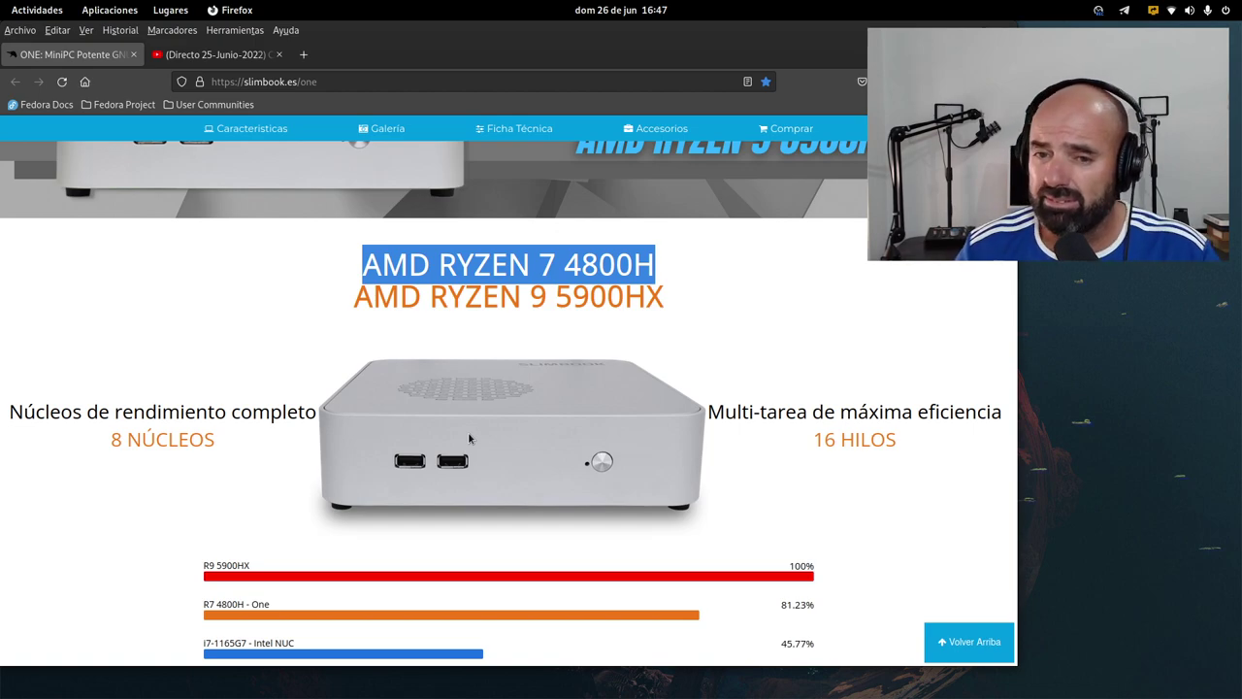
left_click(304, 55)
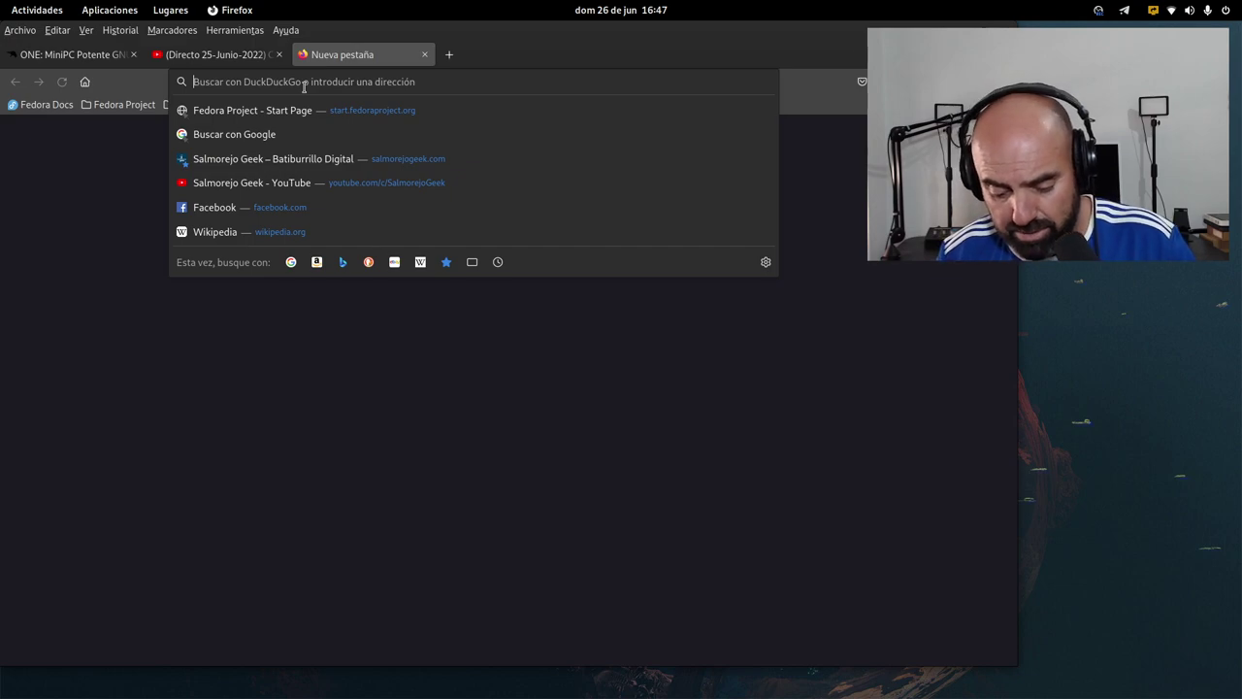
type("muylinux.com/")
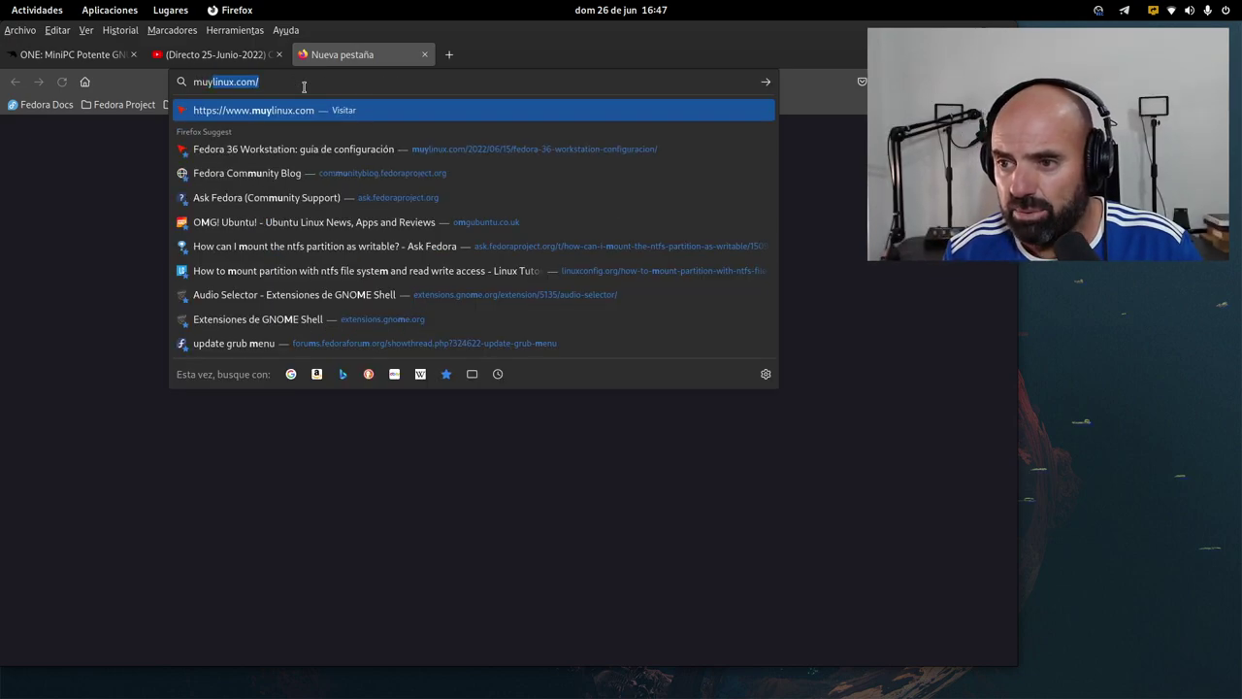
key("Return")
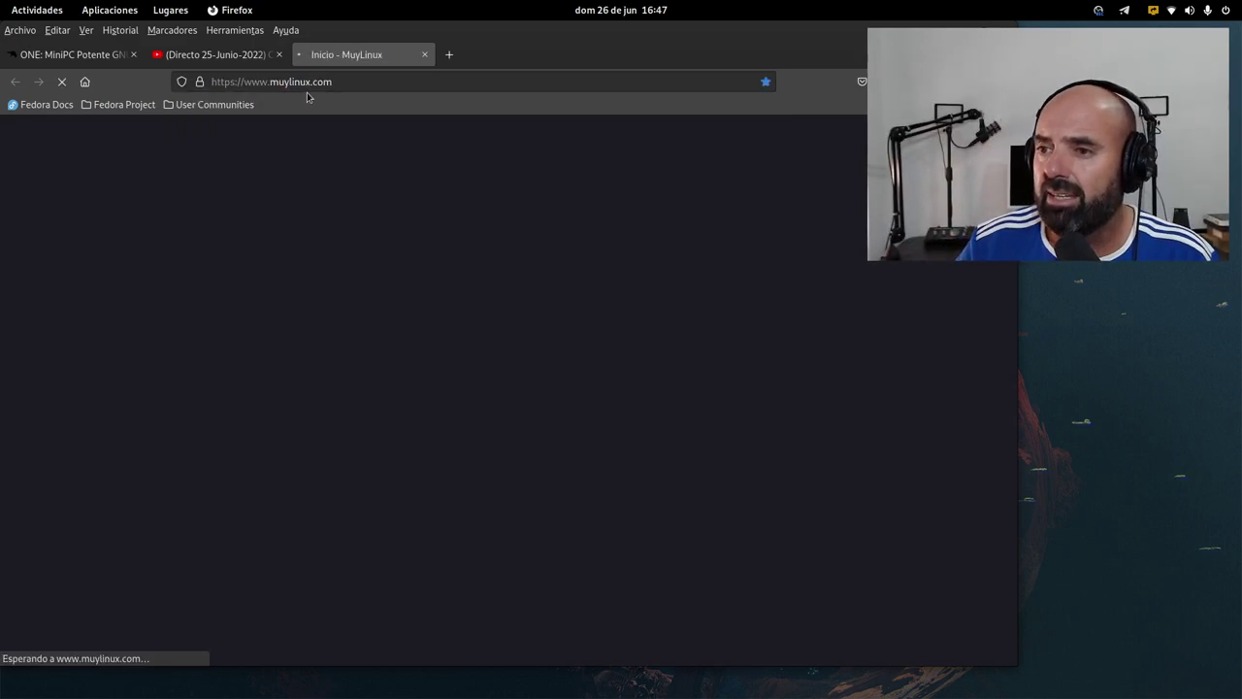
- Find the article "Fedora 36 Workstation: guía de configuración" on the MuyLinux home page and open it in a background tab
scroll(231, 325, "down", 5)
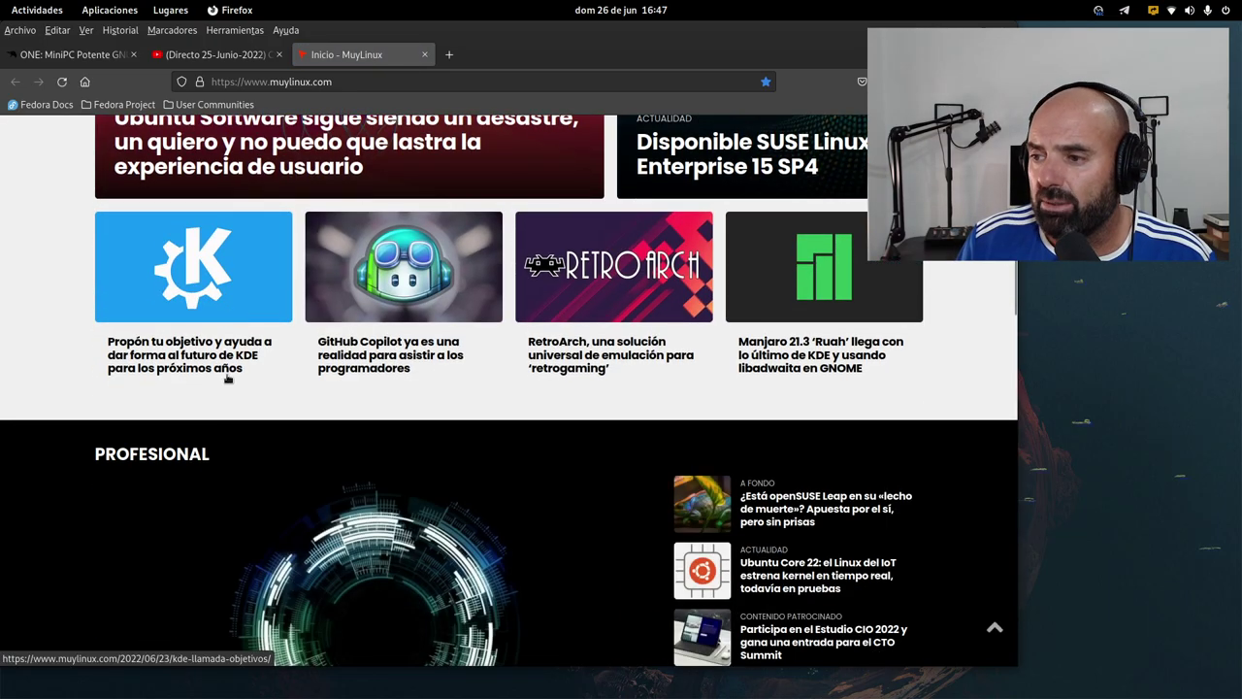
scroll(228, 381, "down", 8)
scroll(149, 361, "down", 3)
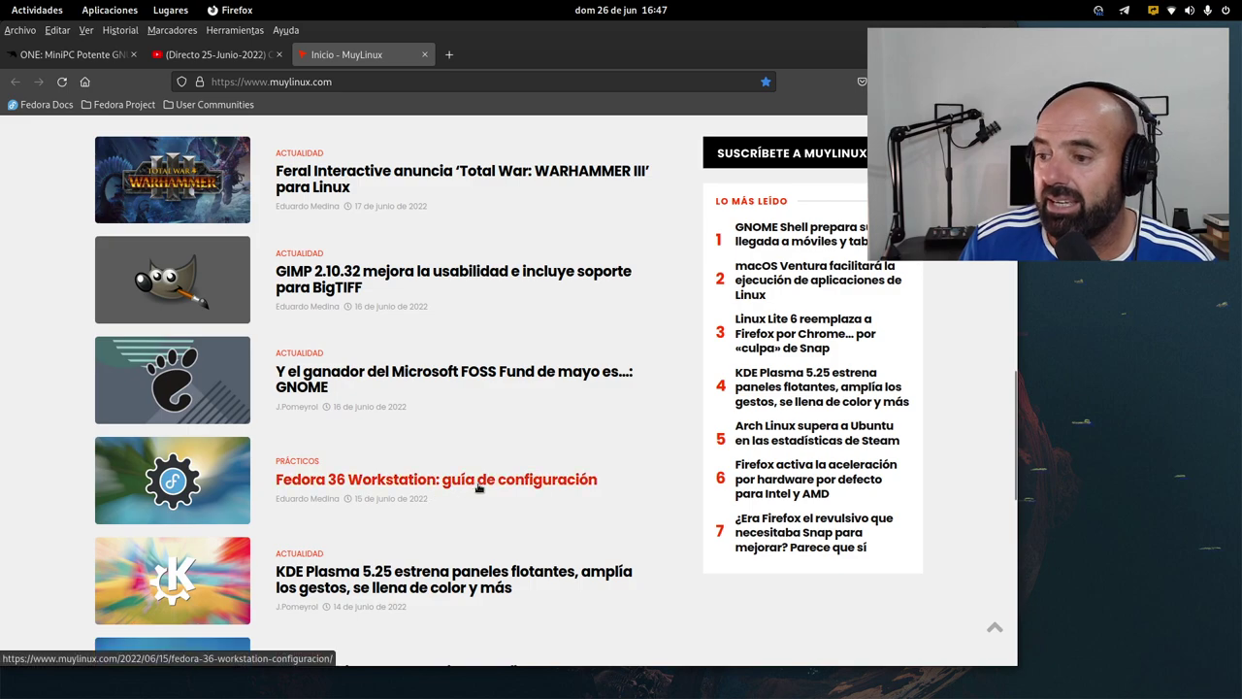
left_click(516, 496)
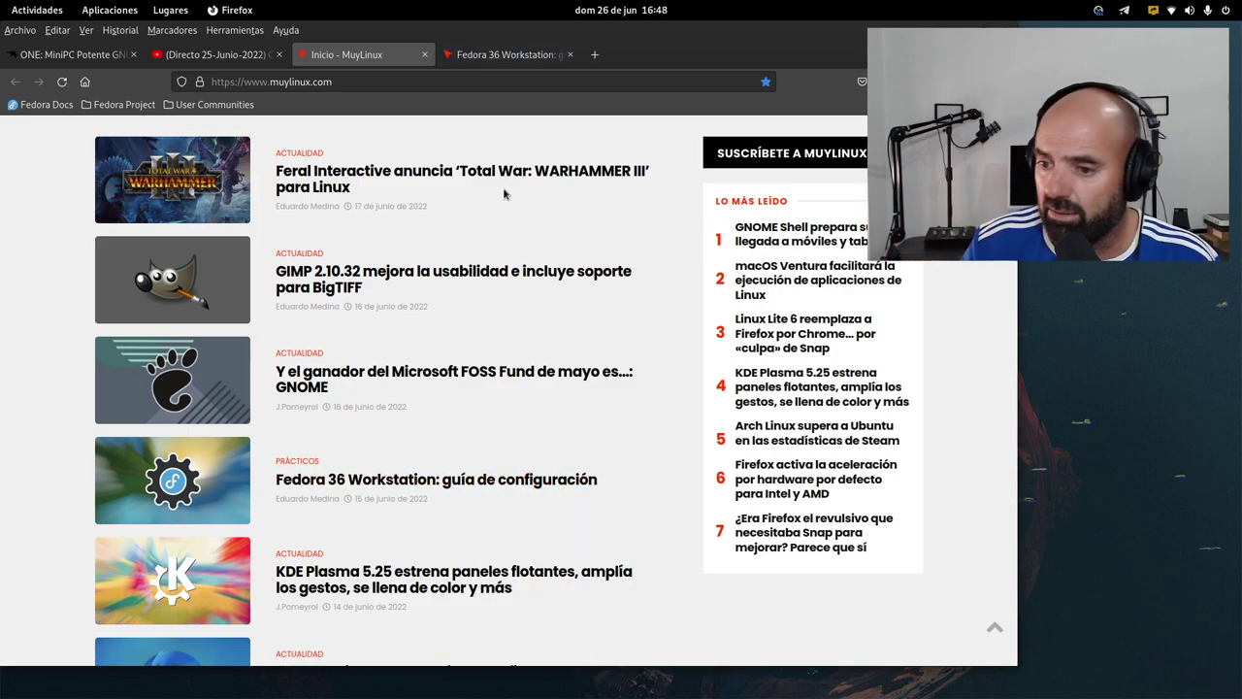
- Find the article "Fedora 36 Workstation: guía de instalación" on MuyLinux, open it in a new tab and switch to it
scroll(517, 195, "down", 3)
scroll(325, 536, "down", 2)
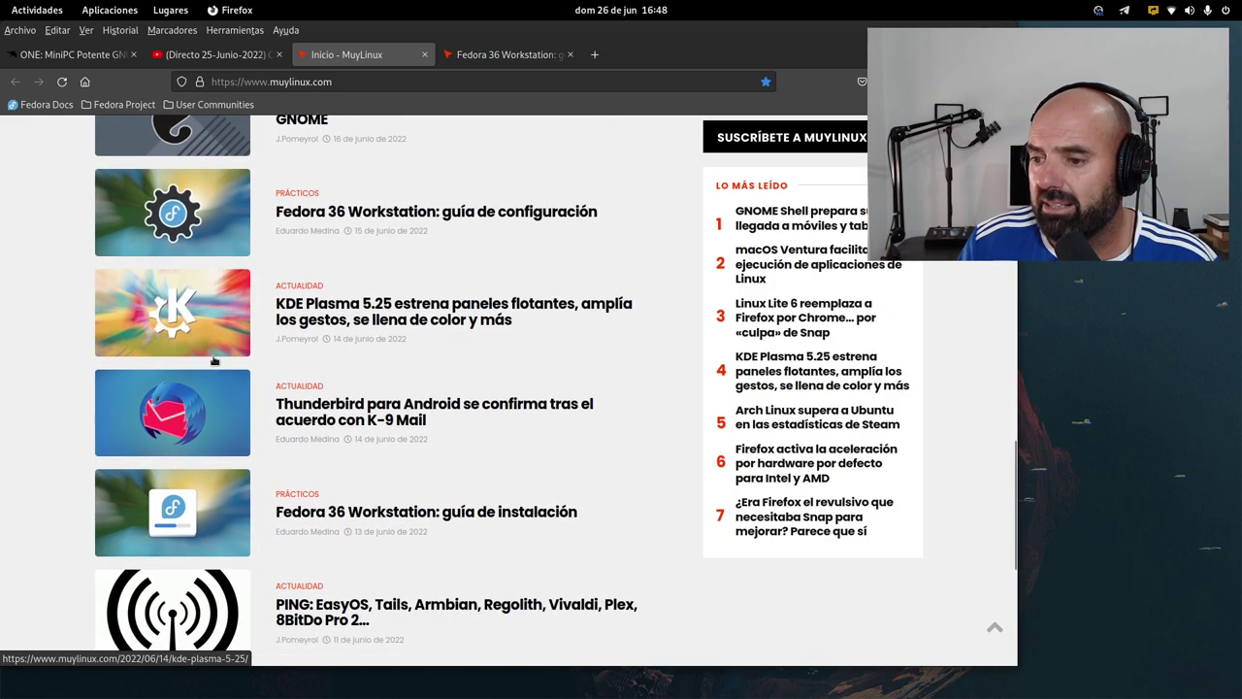
right_click(383, 519)
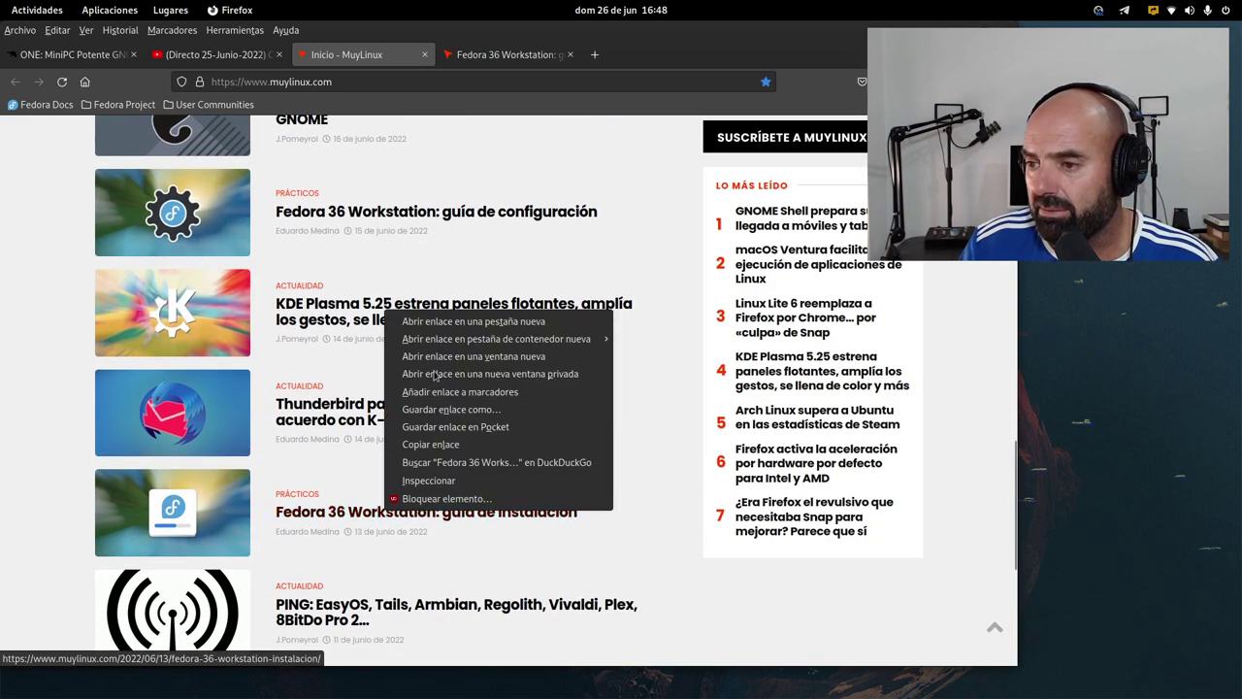
left_click(445, 320)
left_click(636, 58)
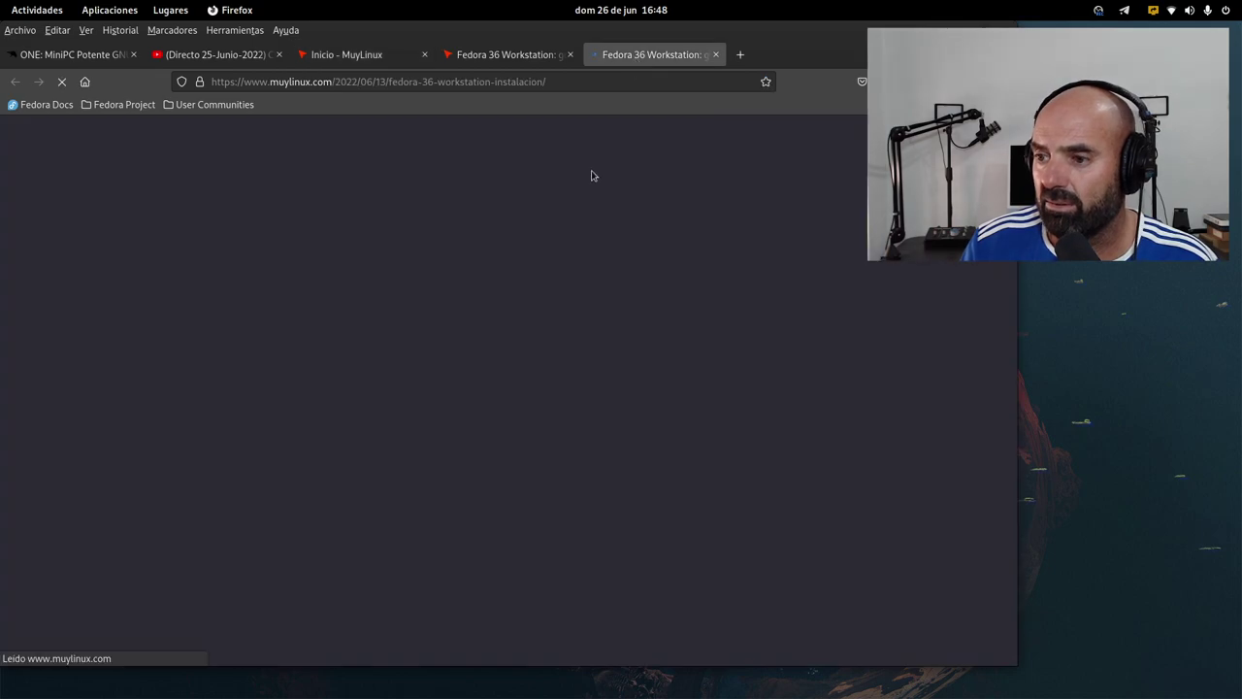
- Look through the Fedora 36 installation guide, from the Anaconda introduction to the custom storage and manual partitioning screenshots
scroll(473, 433, "down", 3)
scroll(473, 433, "down", 20)
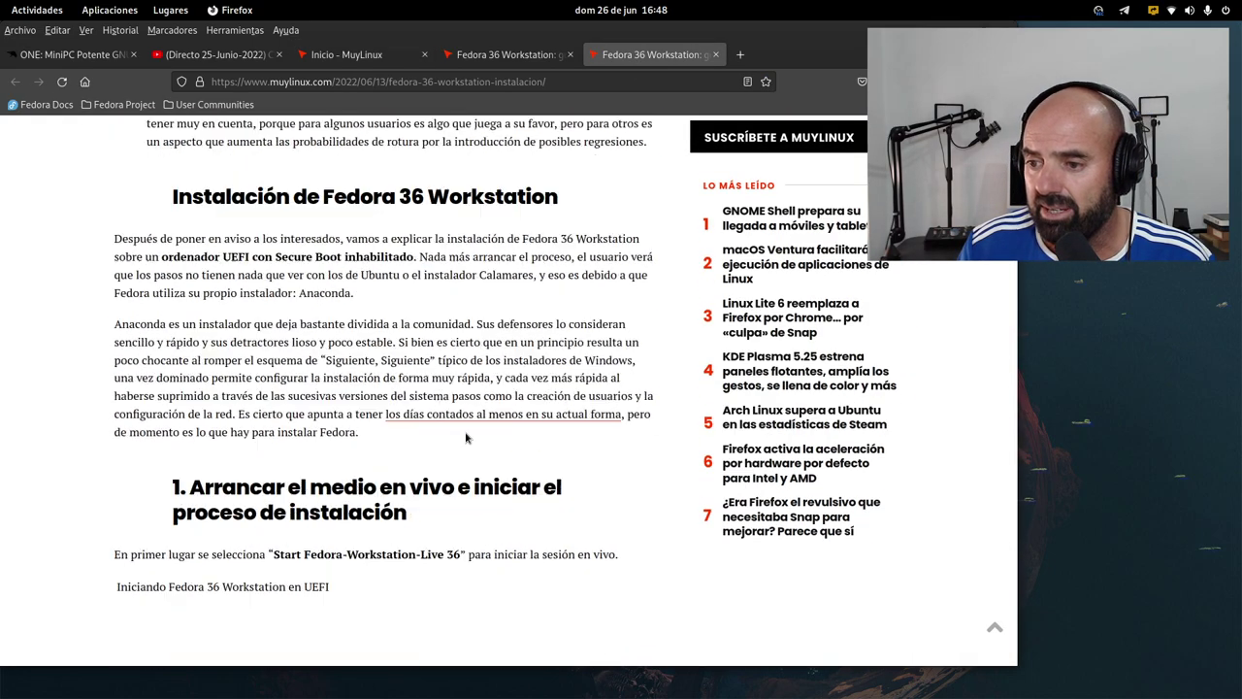
scroll(455, 428, "down", 6)
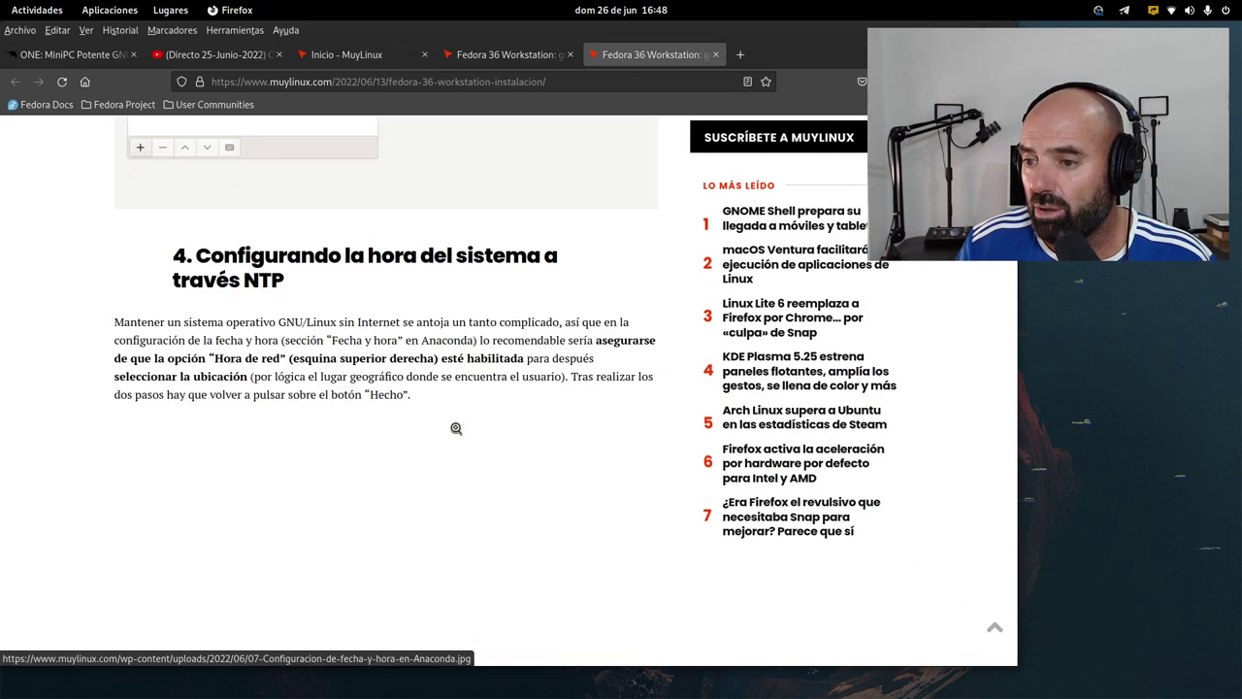
scroll(463, 369, "up", 5)
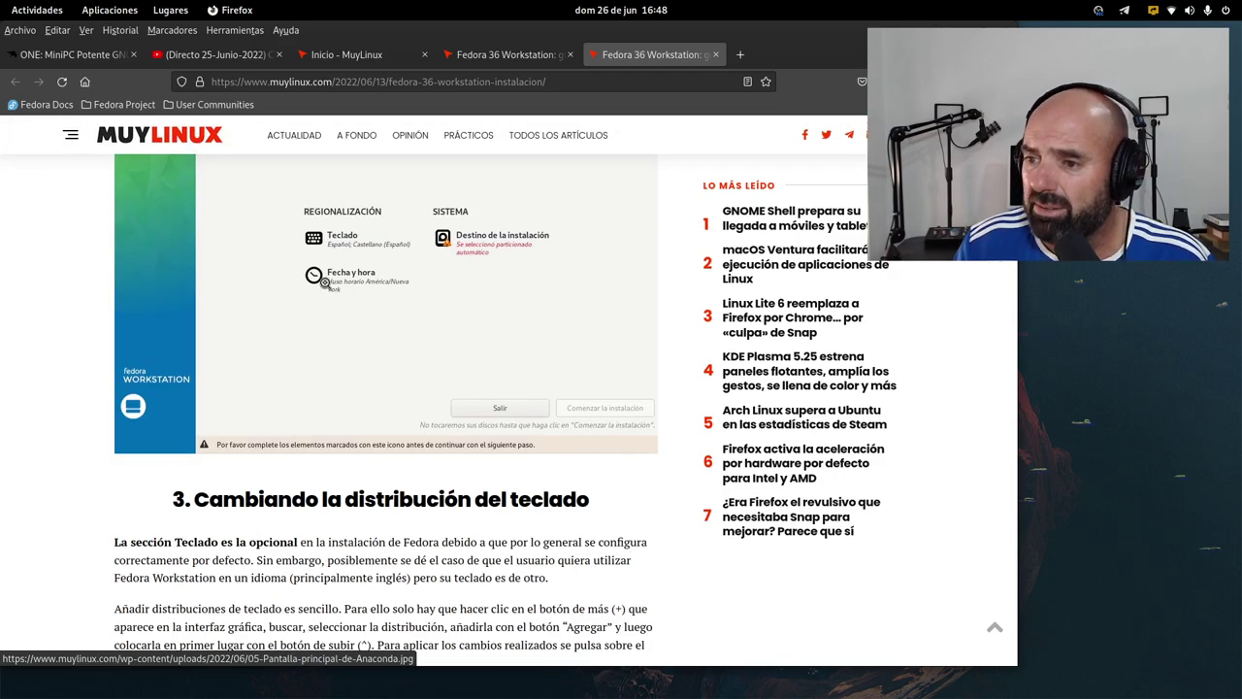
scroll(330, 280, "down", 15)
scroll(369, 456, "down", 3)
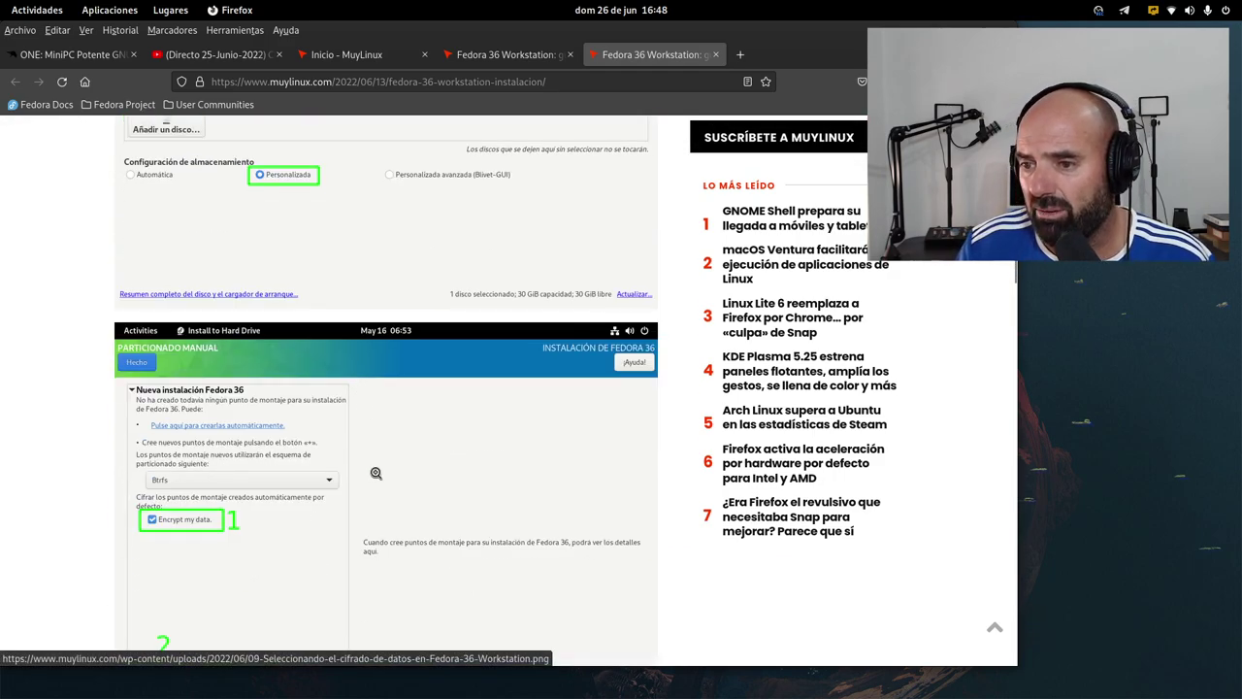
- Examine the custom storage selection, the encryption option and the /boot/efi partition settings in the Fedora 36 guide's manual partitioning section
scroll(375, 473, "up", 6)
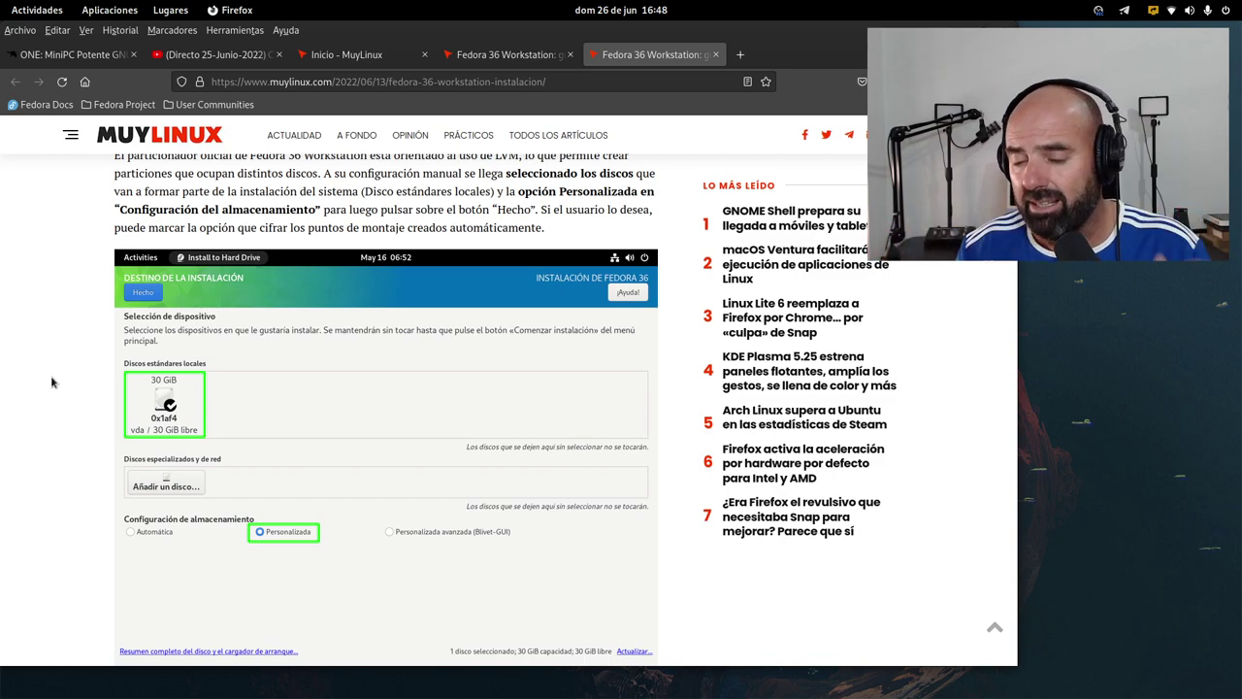
scroll(179, 362, "down", 3)
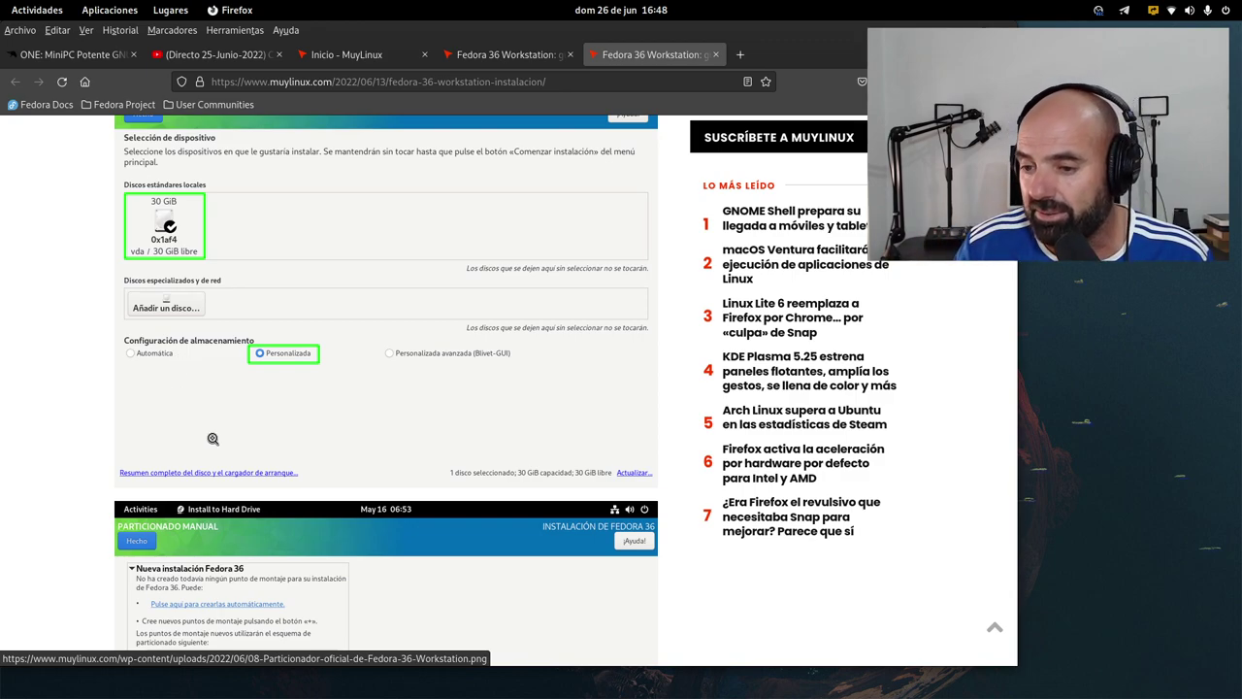
scroll(268, 469, "down", 10)
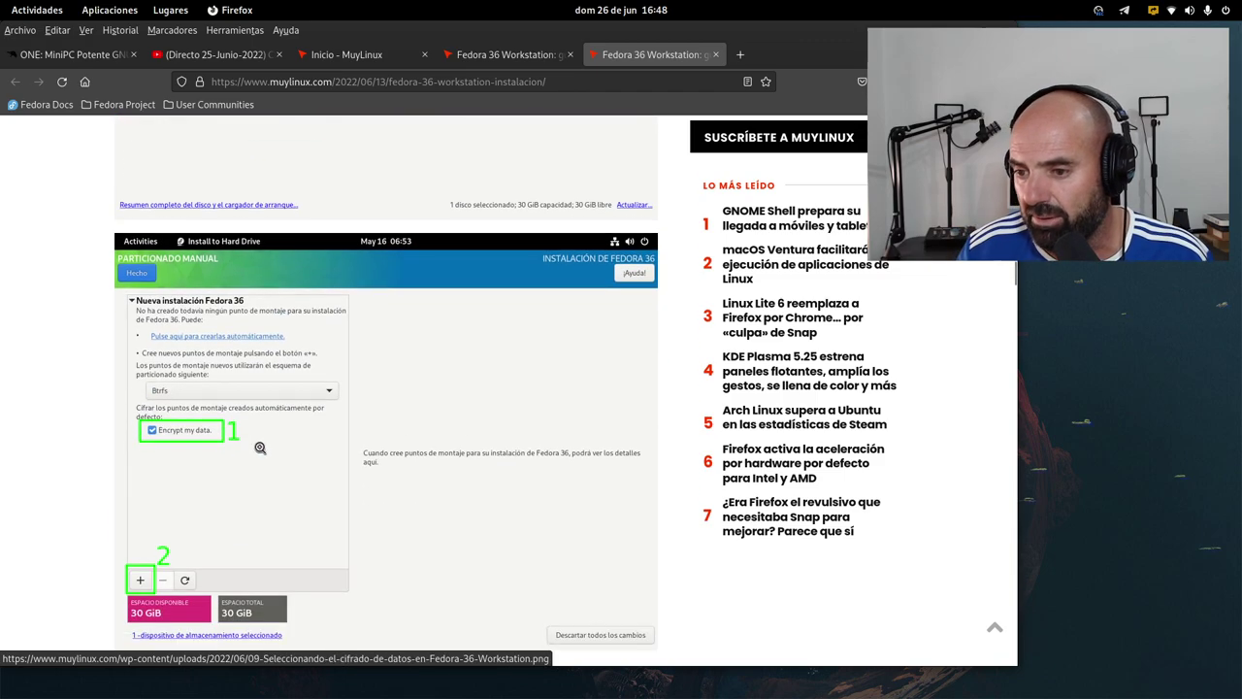
scroll(259, 446, "down", 10)
scroll(119, 370, "up", 5)
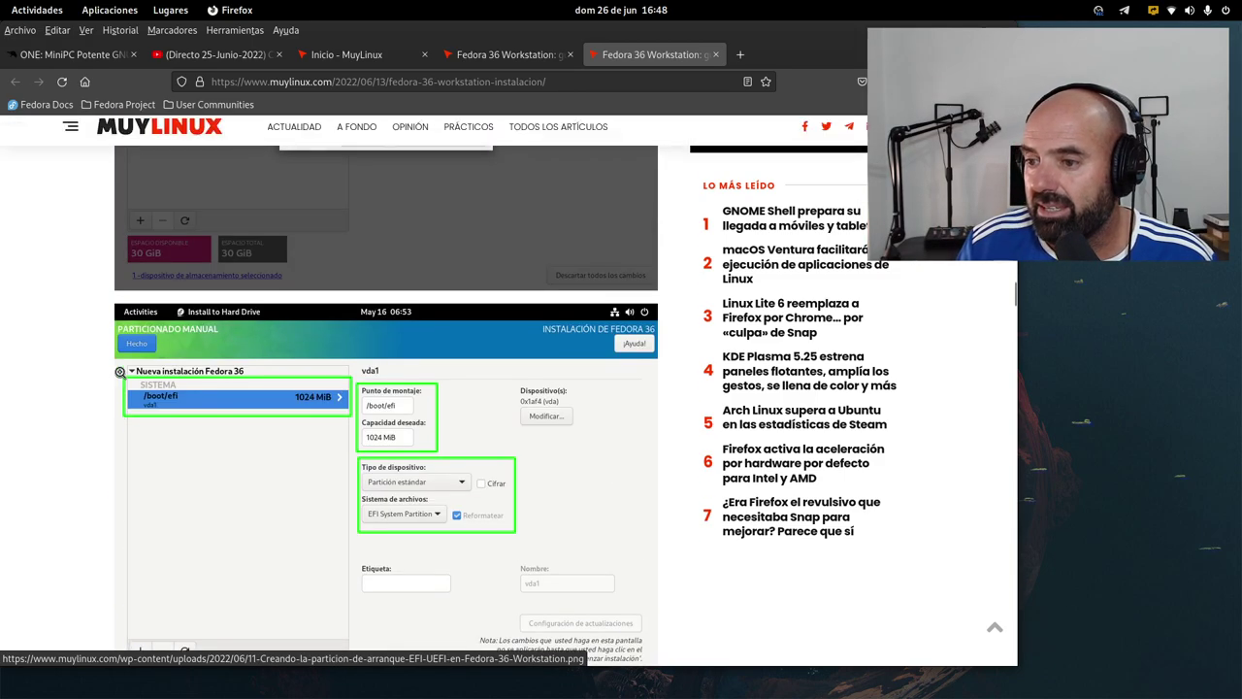
scroll(120, 371, "down", 3)
scroll(121, 373, "up", 3)
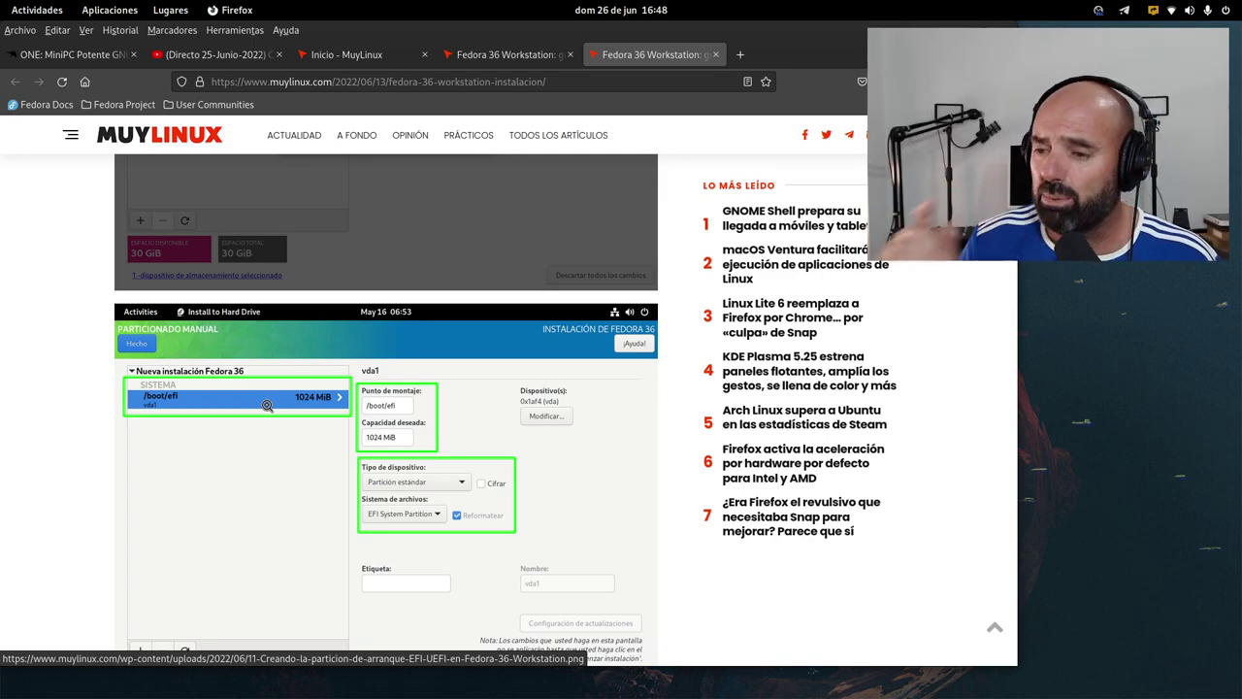
scroll(267, 406, "up", 12)
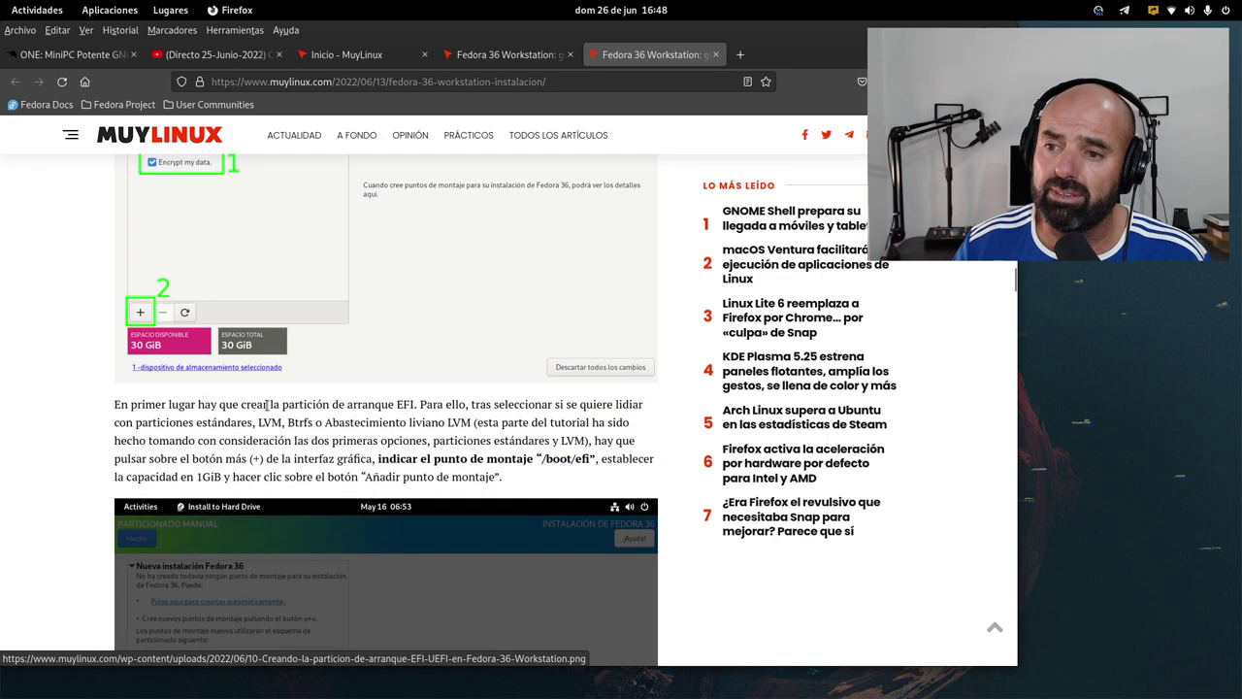
scroll(267, 405, "down", 10)
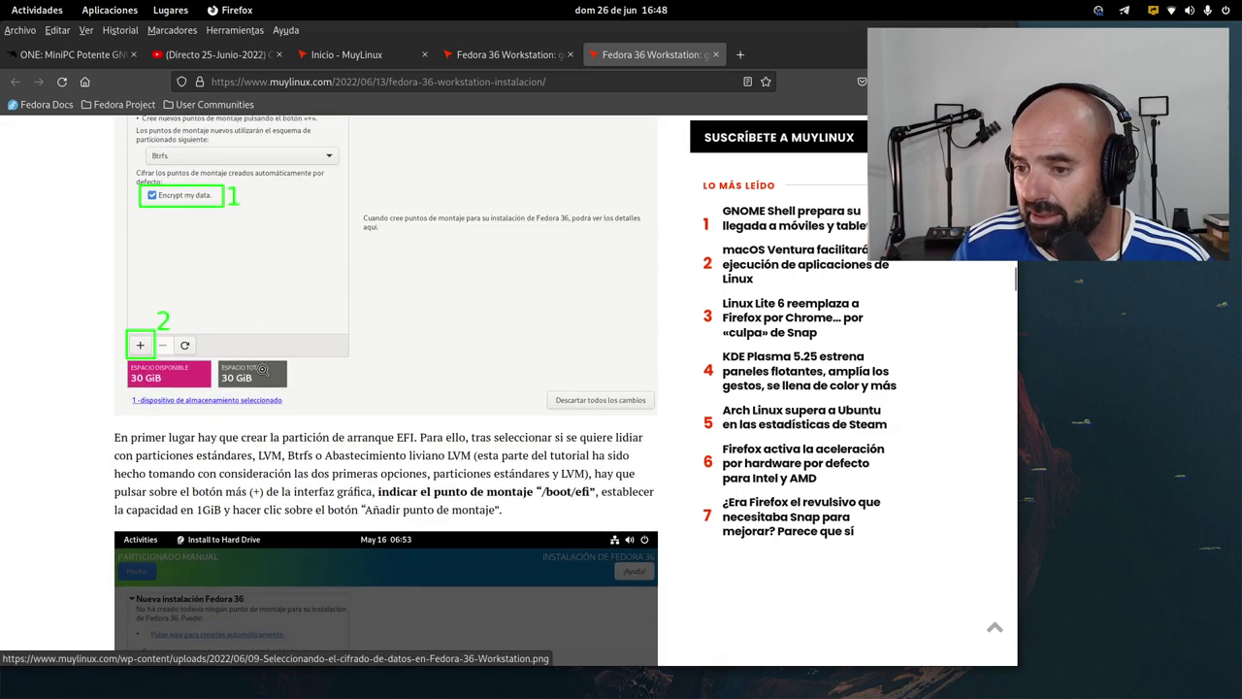
scroll(255, 346, "down", 4)
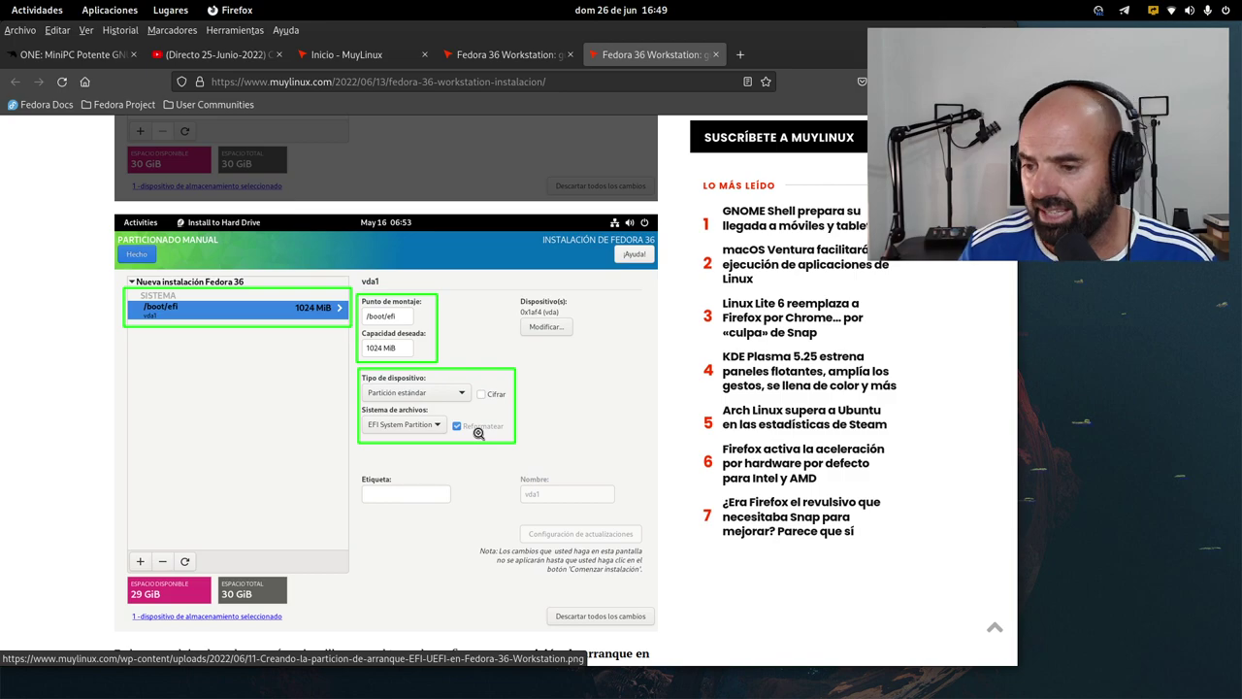
- Examine how the guide sets up the /boot and Btrfs root partitions and what it says about ZRAM and swap
scroll(479, 434, "down", 5)
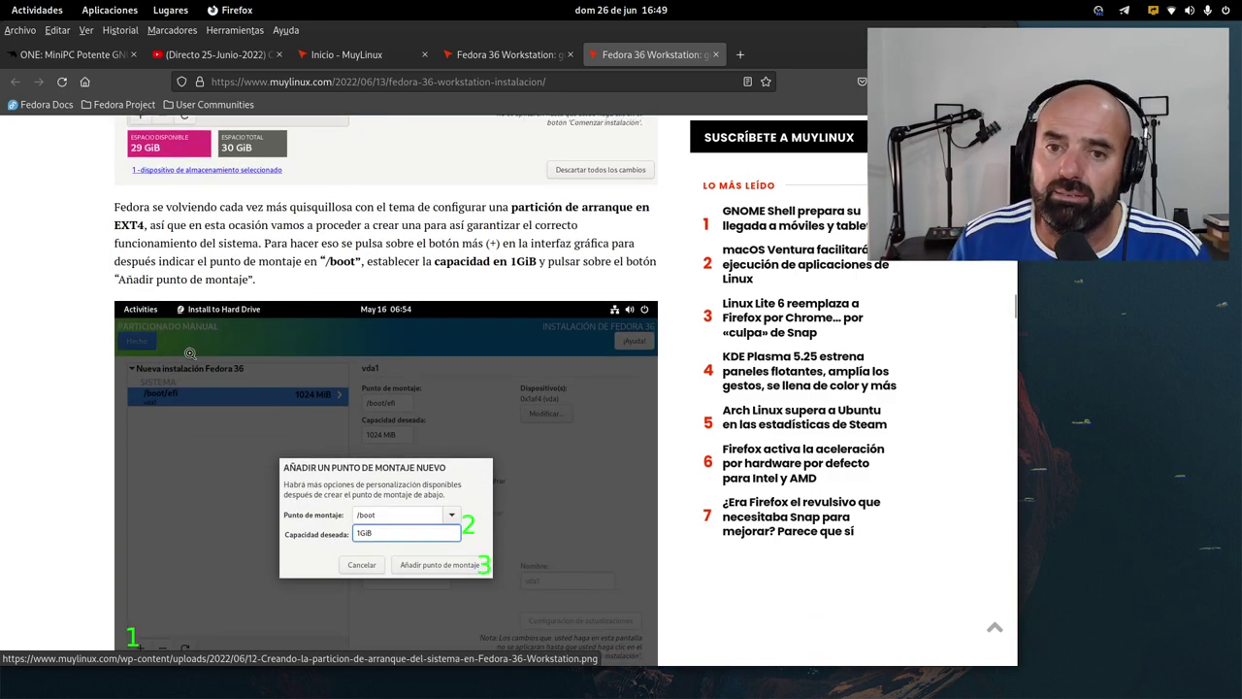
scroll(205, 357, "down", 14)
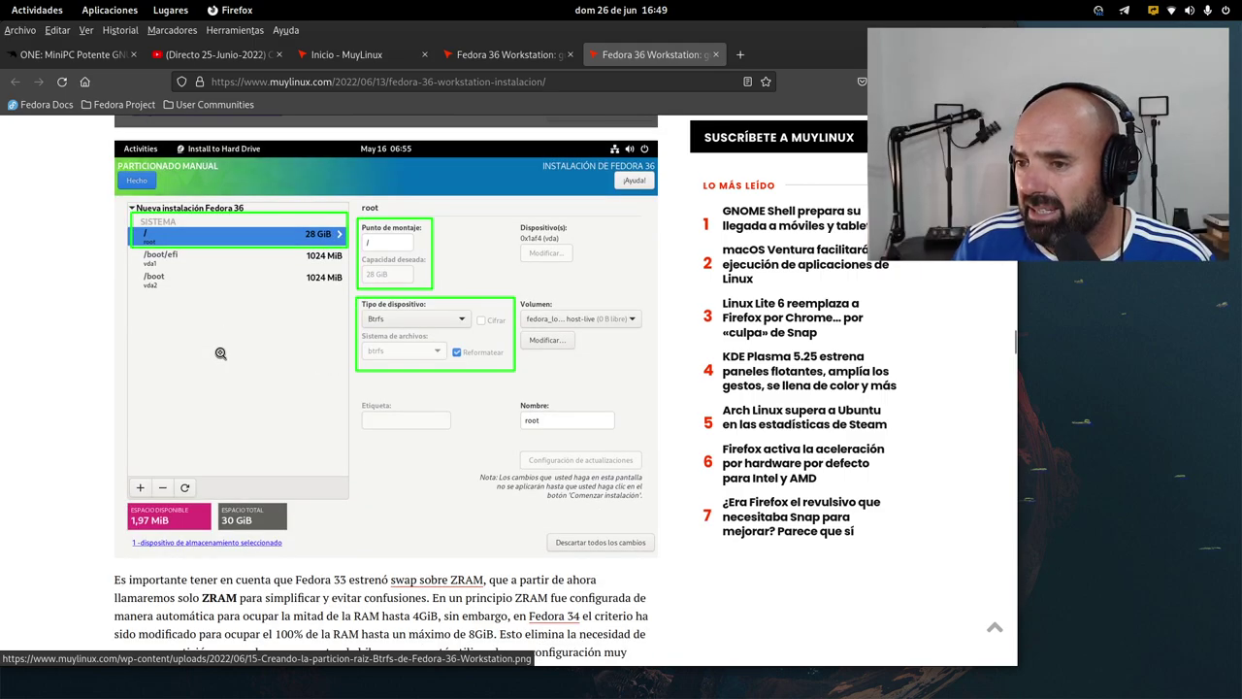
scroll(220, 353, "down", 1)
scroll(221, 354, "down", 4)
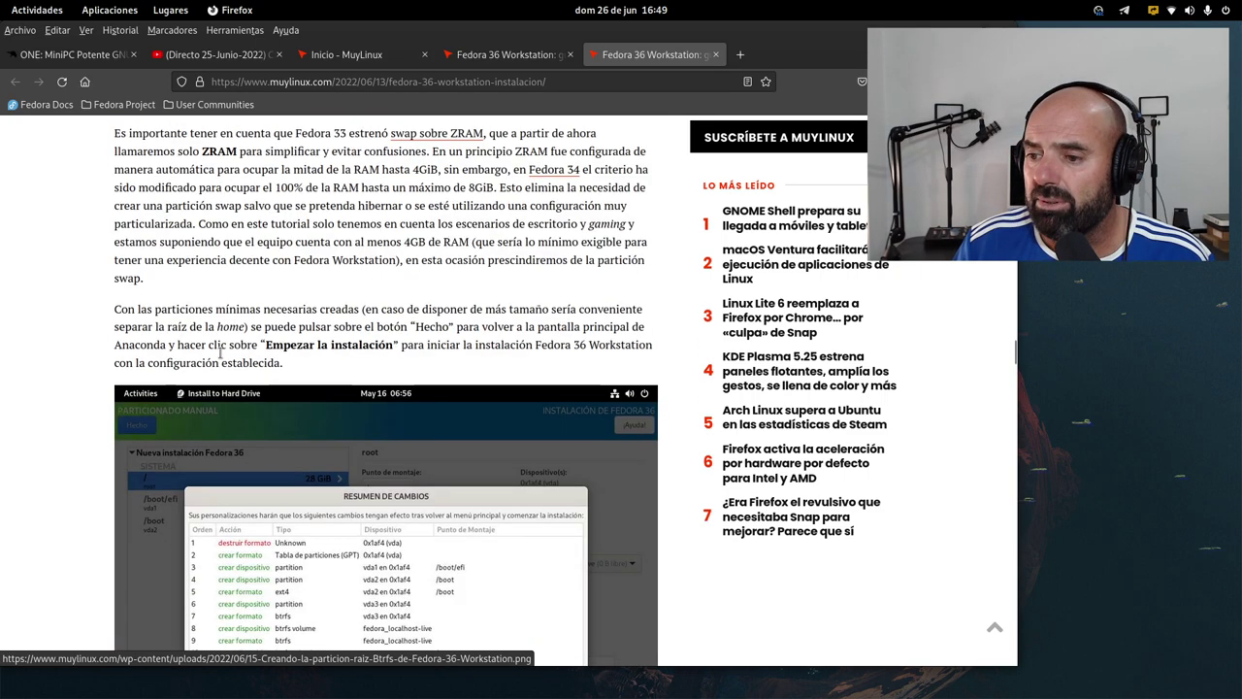
scroll(357, 469, "up", 7)
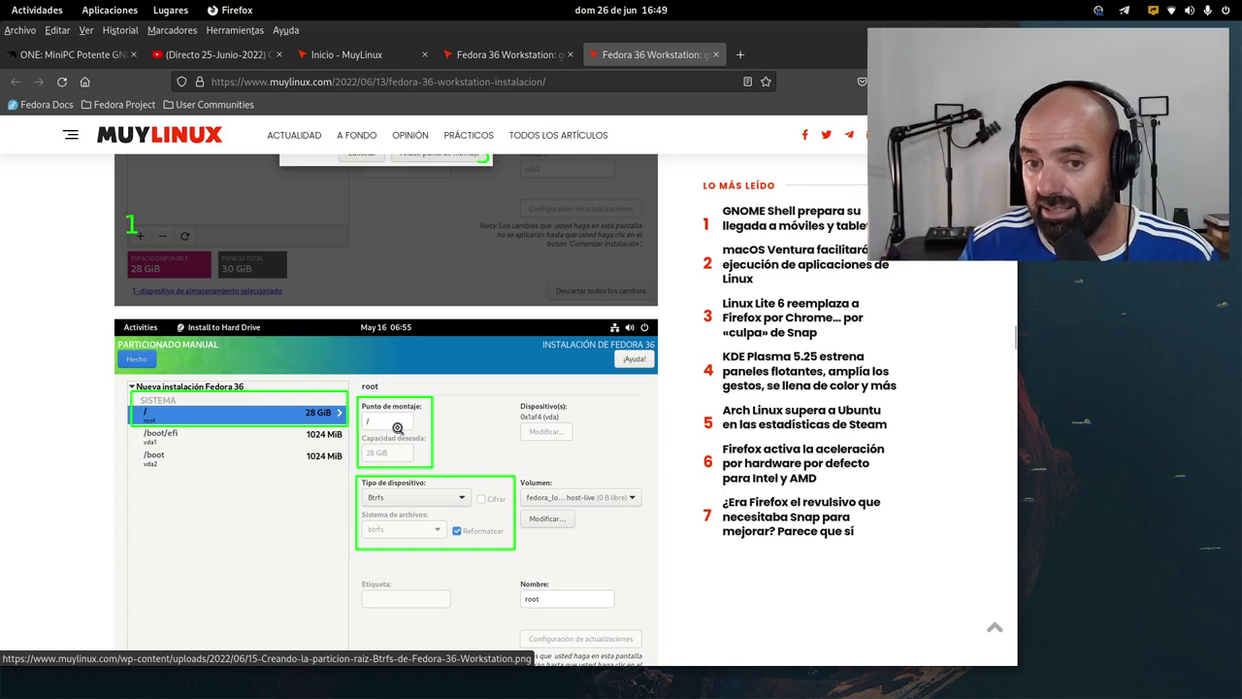
scroll(385, 423, "down", 2)
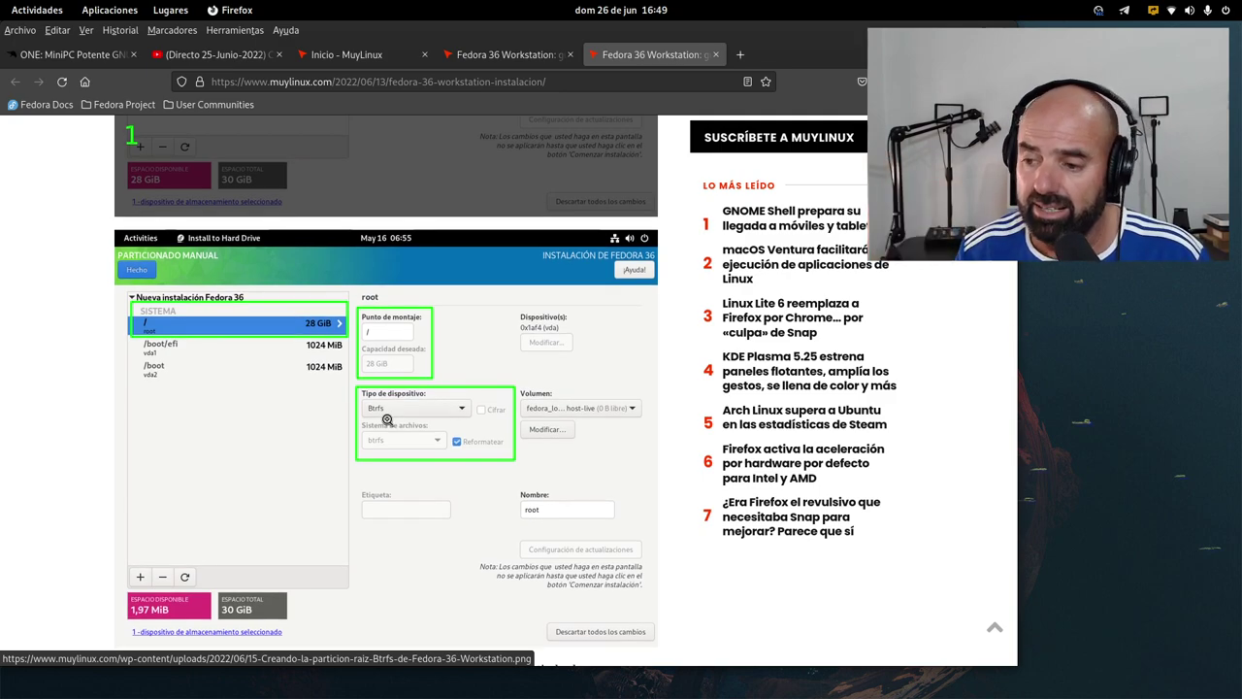
scroll(413, 415, "down", 2)
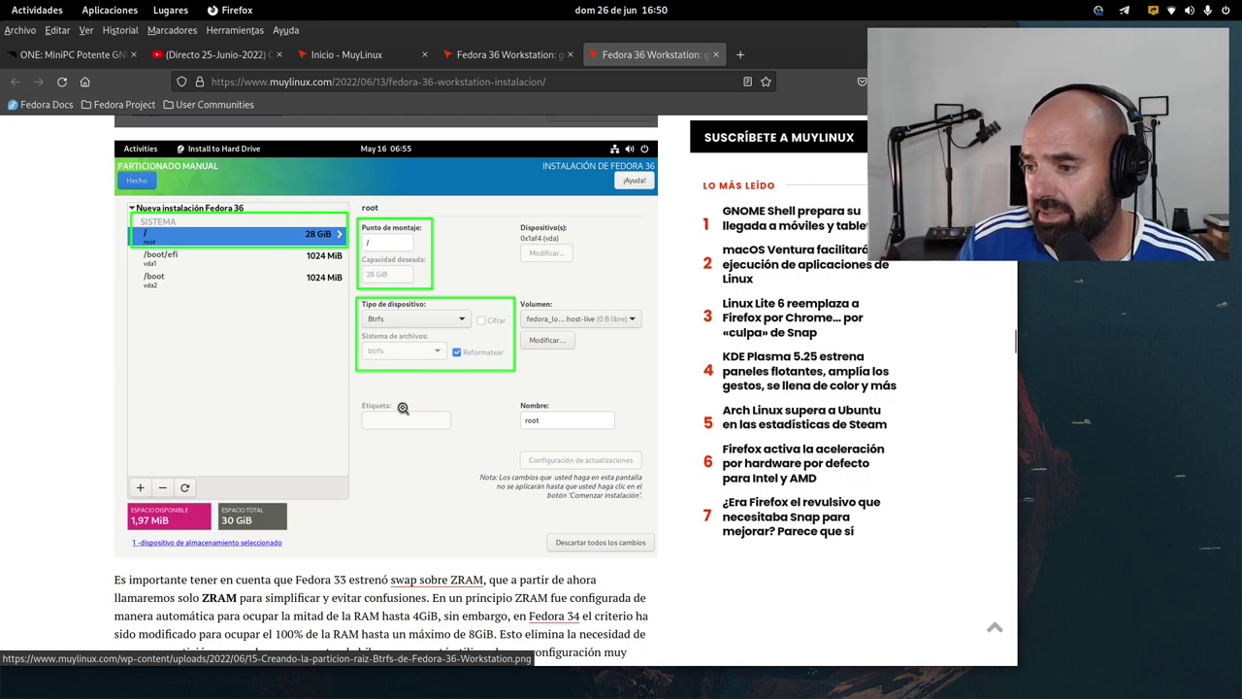
scroll(402, 409, "down", 2)
scroll(555, 511, "up", 3)
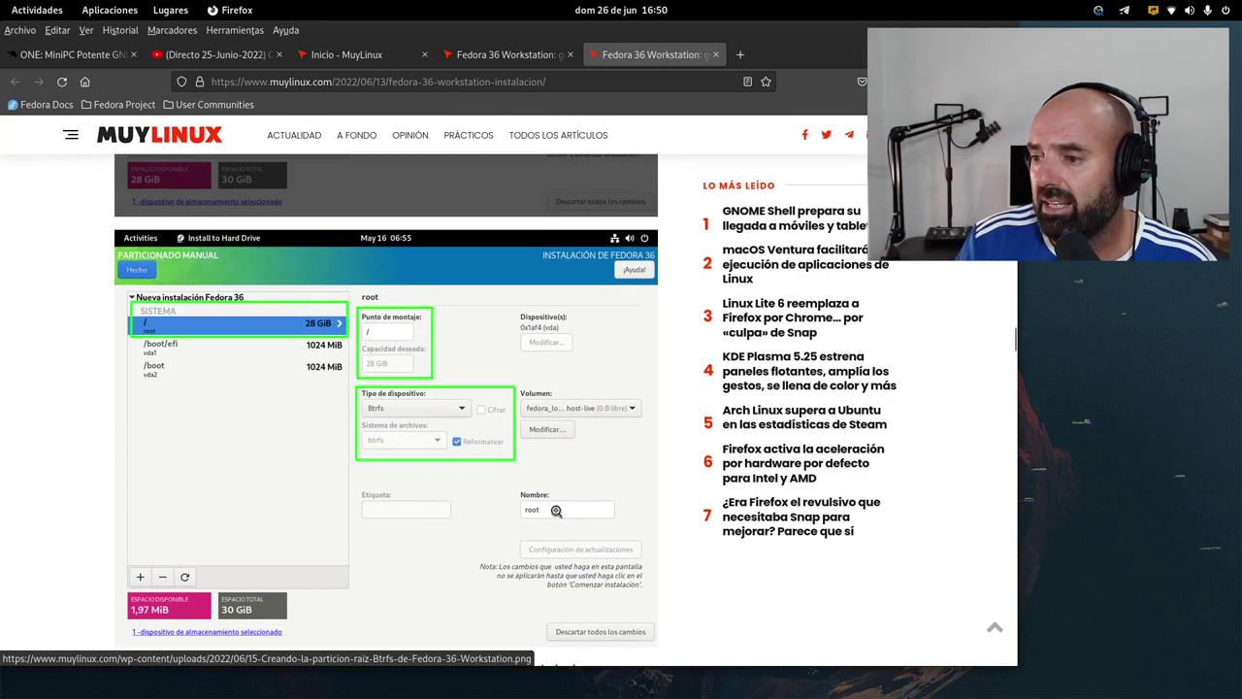
scroll(552, 514, "down", 5)
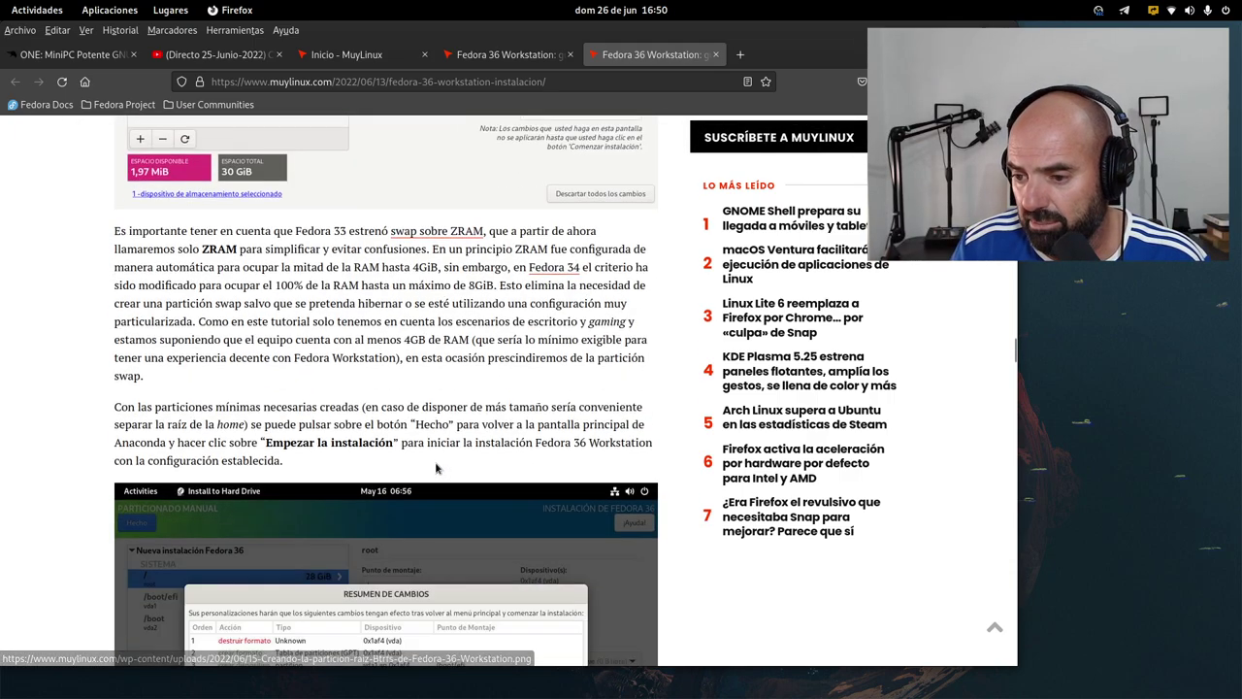
- Skim the guide's Blivet partitioning section and return to the /boot/efi screenshot in the manual partitioning section
scroll(336, 449, "down", 15)
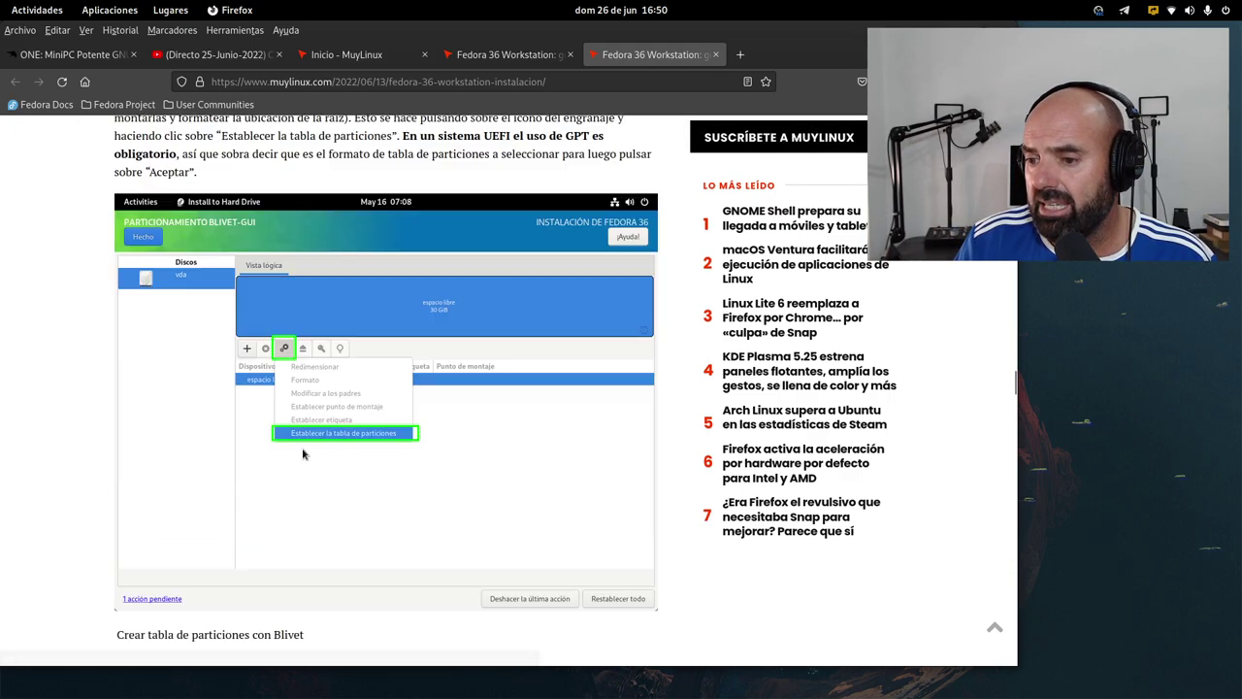
scroll(303, 449, "down", 10)
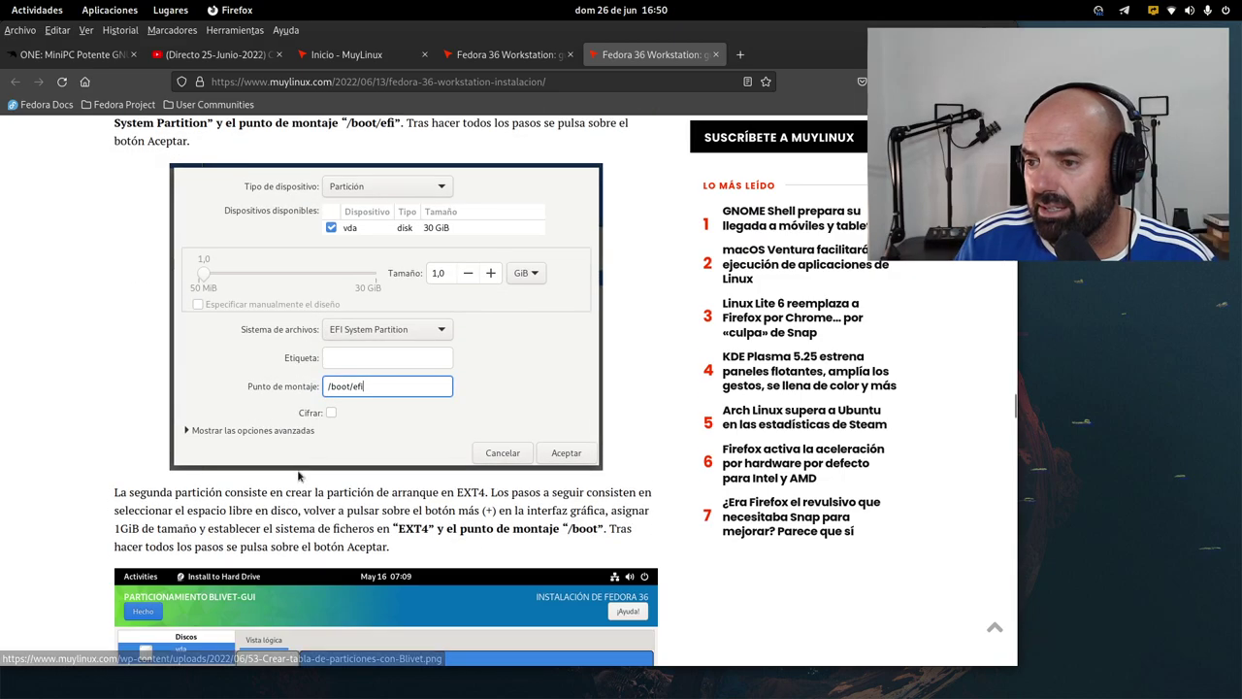
scroll(298, 483, "down", 5)
scroll(300, 475, "up", 6)
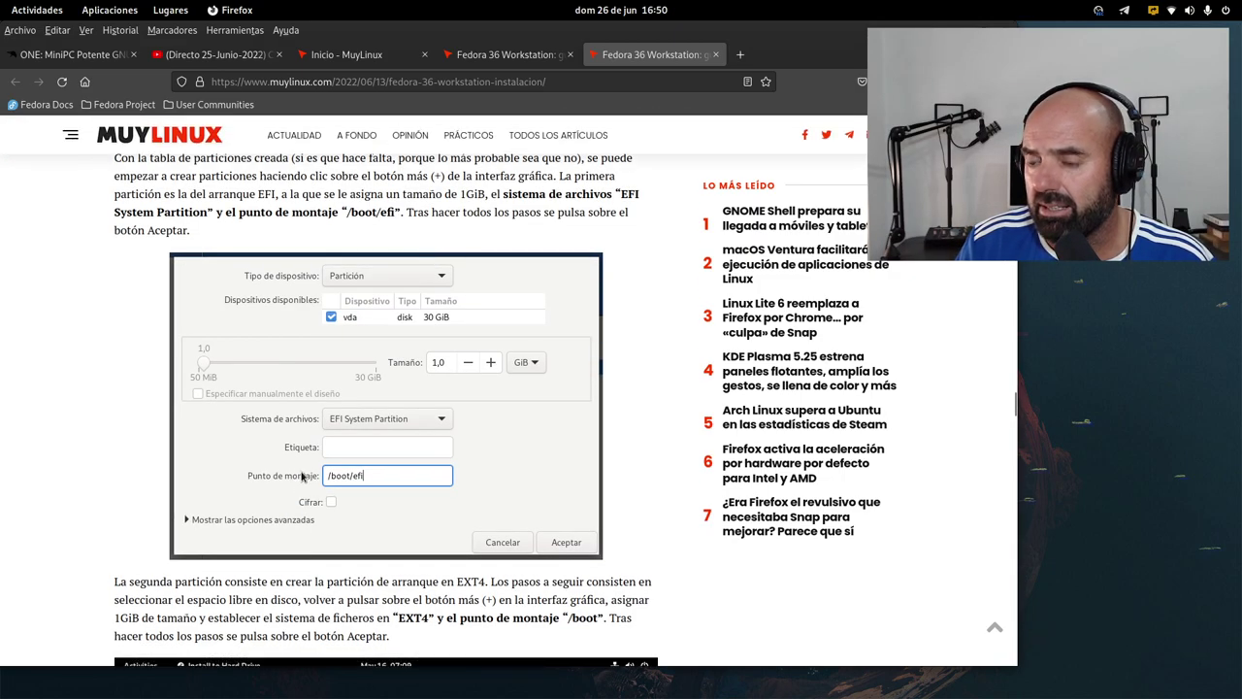
scroll(301, 476, "down", 4)
scroll(301, 476, "down", 15)
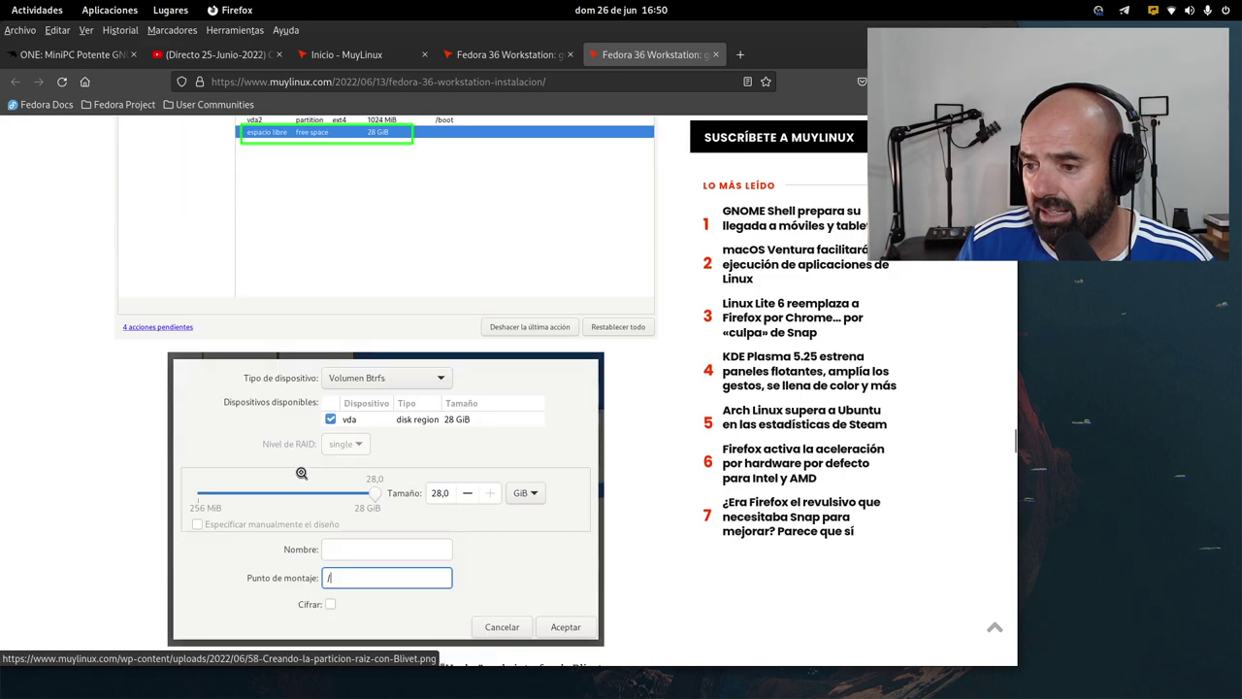
scroll(301, 473, "down", 20)
scroll(233, 567, "up", 20)
scroll(233, 567, "up", 15)
scroll(233, 567, "down", 10)
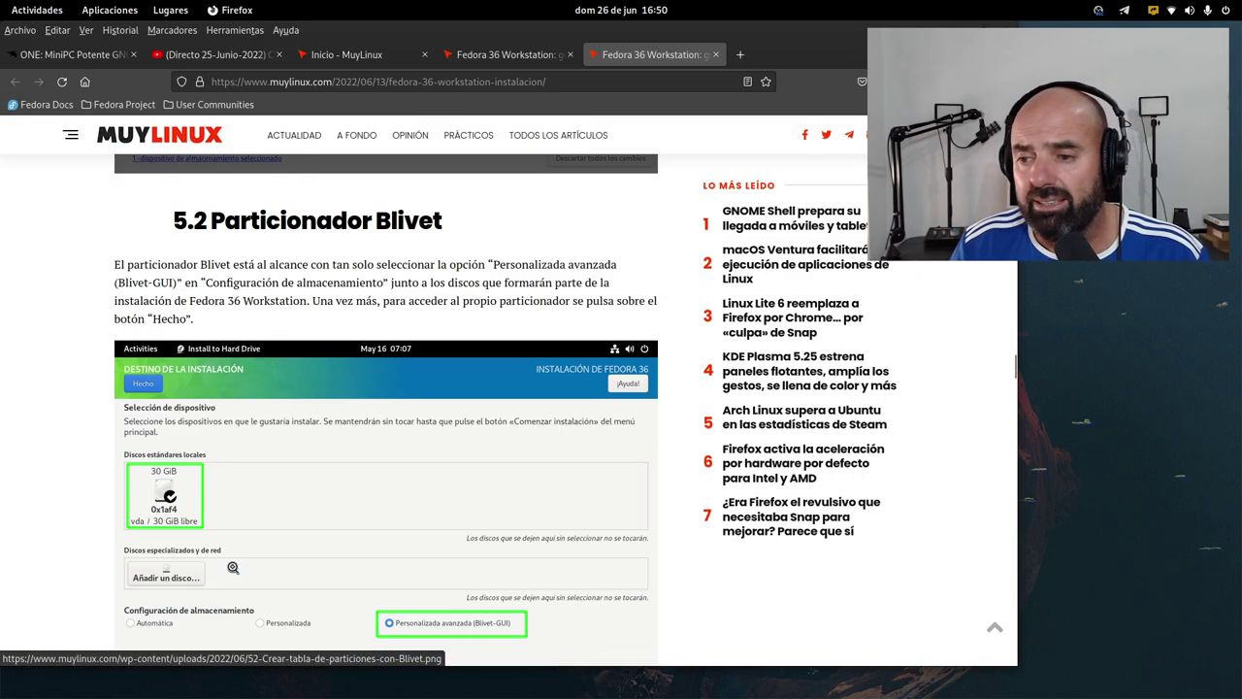
scroll(233, 567, "up", 5)
scroll(233, 567, "up", 10)
scroll(233, 566, "down", 1)
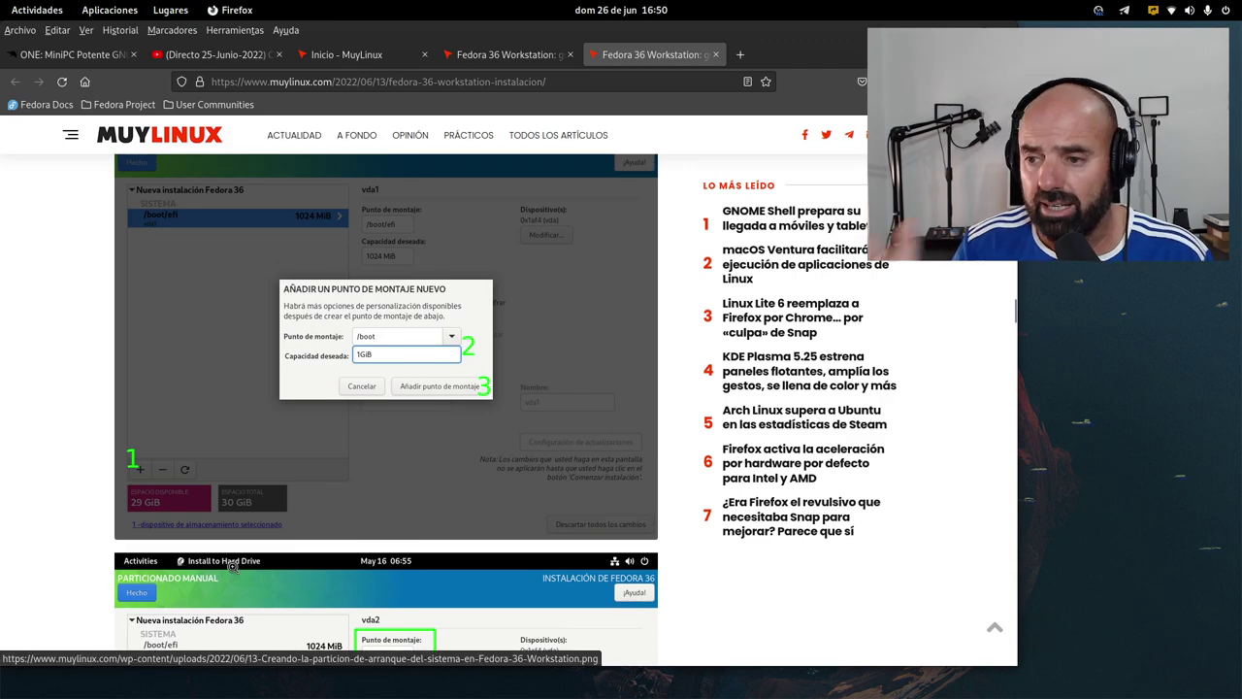
scroll(233, 567, "up", 8)
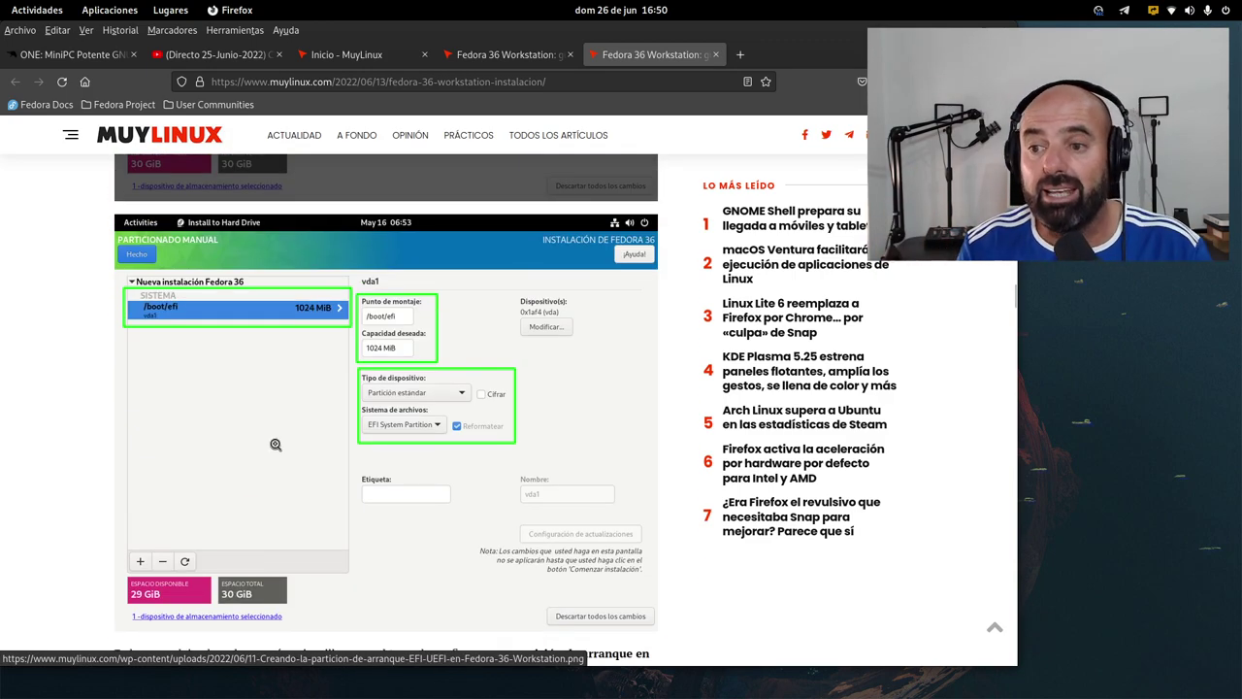
- Search the system for "gp", launch GParted and authenticate with the account password
mouse_move(2, 2)
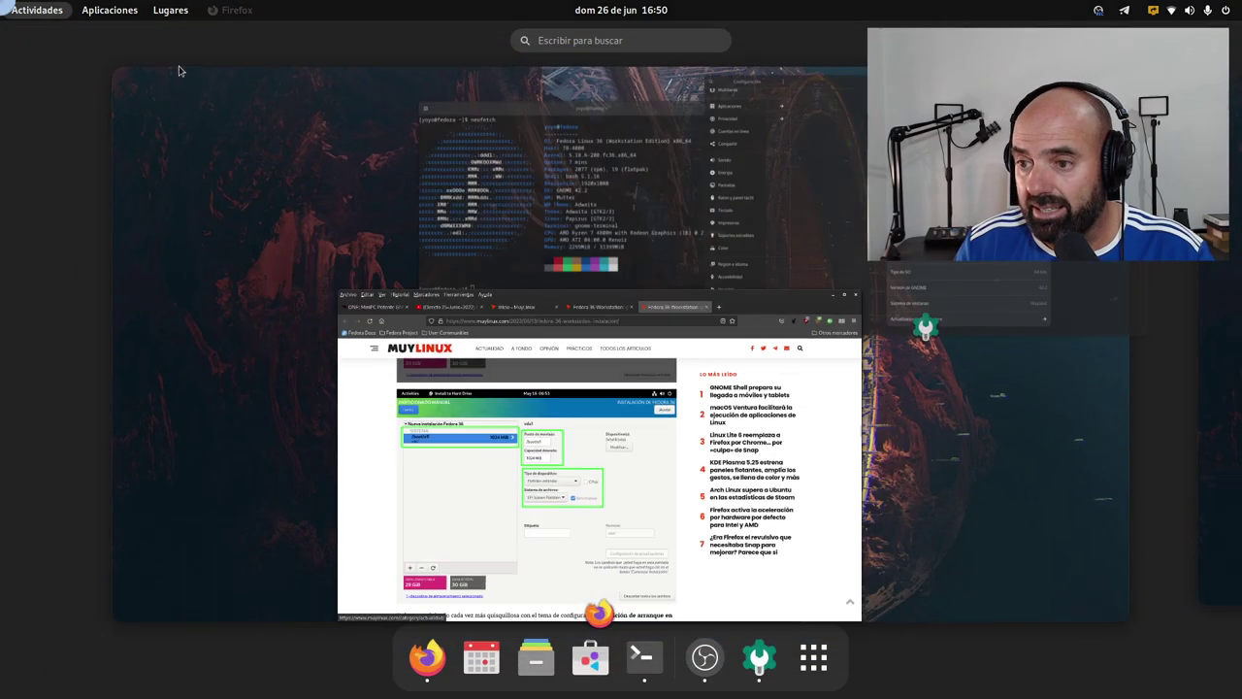
left_click(540, 40)
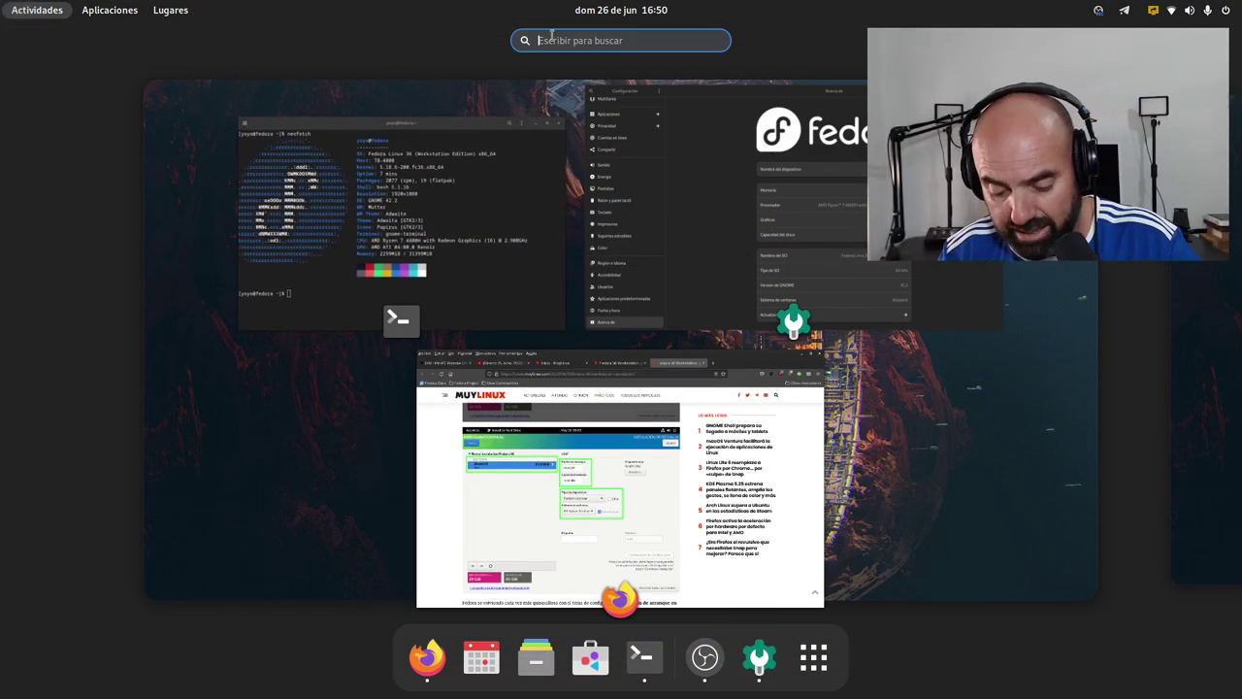
type("gp")
left_click(629, 105)
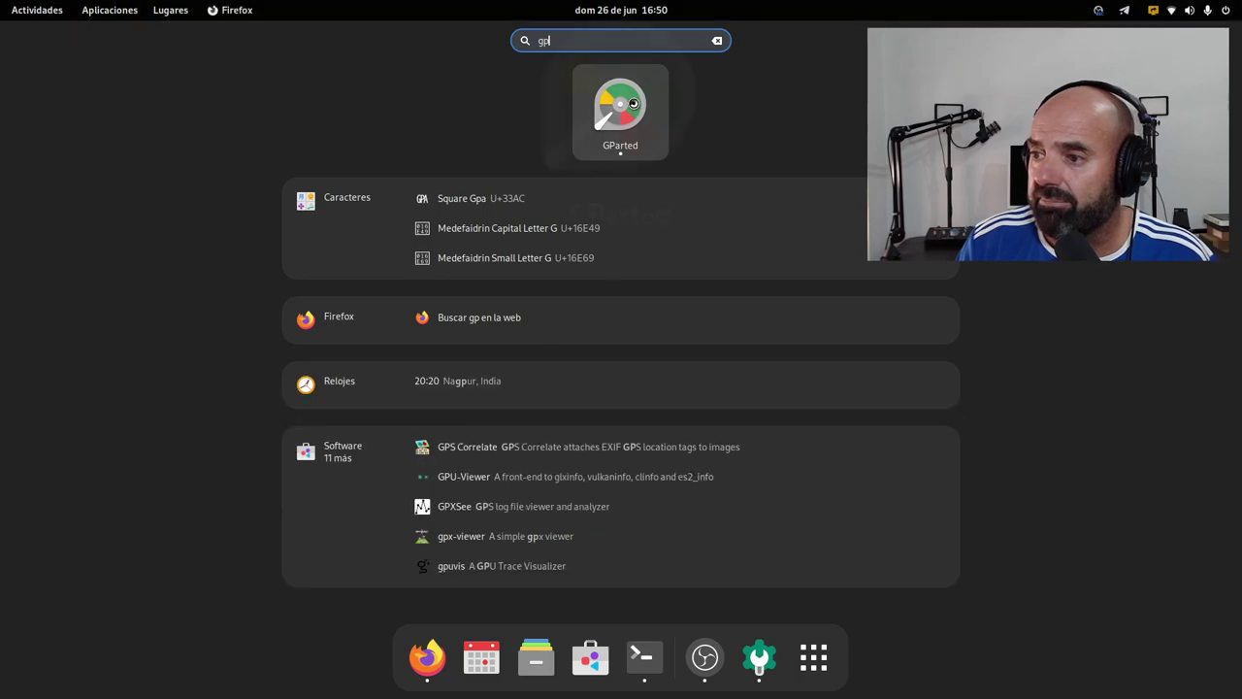
type("•••••••")
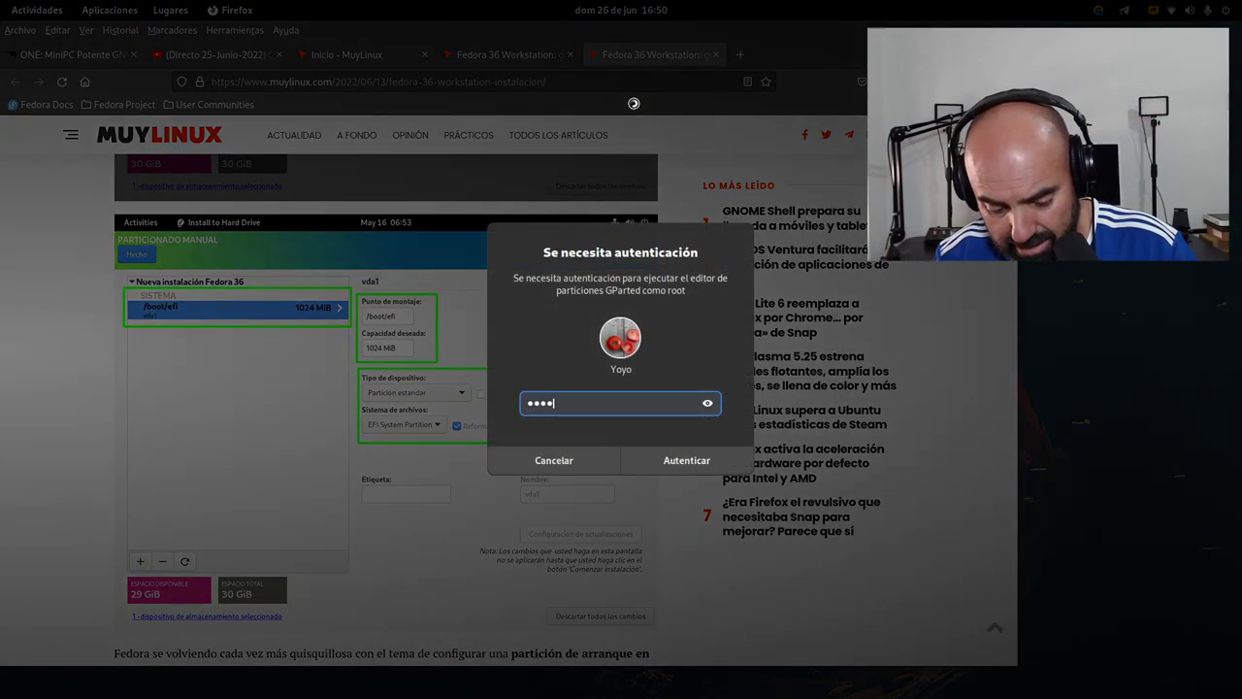
type("•••••")
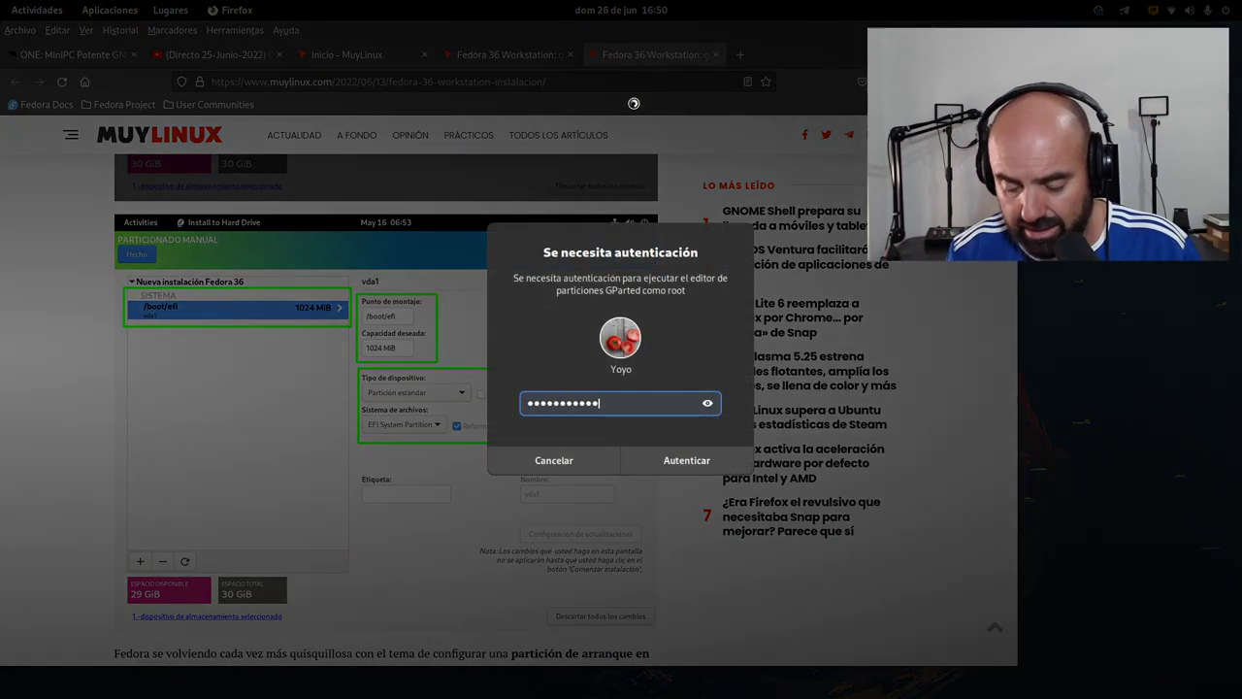
key("Return")
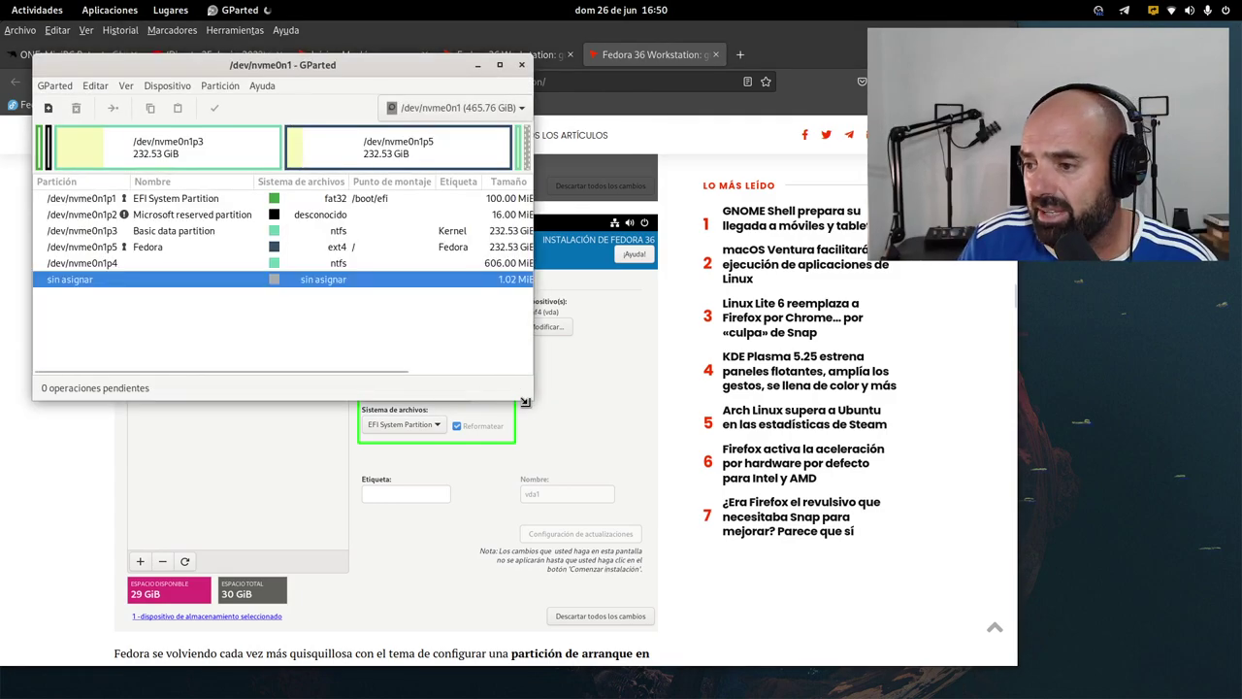
- Enlarge the GParted window with the browser hidden behind it, and highlight the EFI System Partition and the Fedora partition on /dev/nvme0n1
left_click_drag(534, 400, 922, 504)
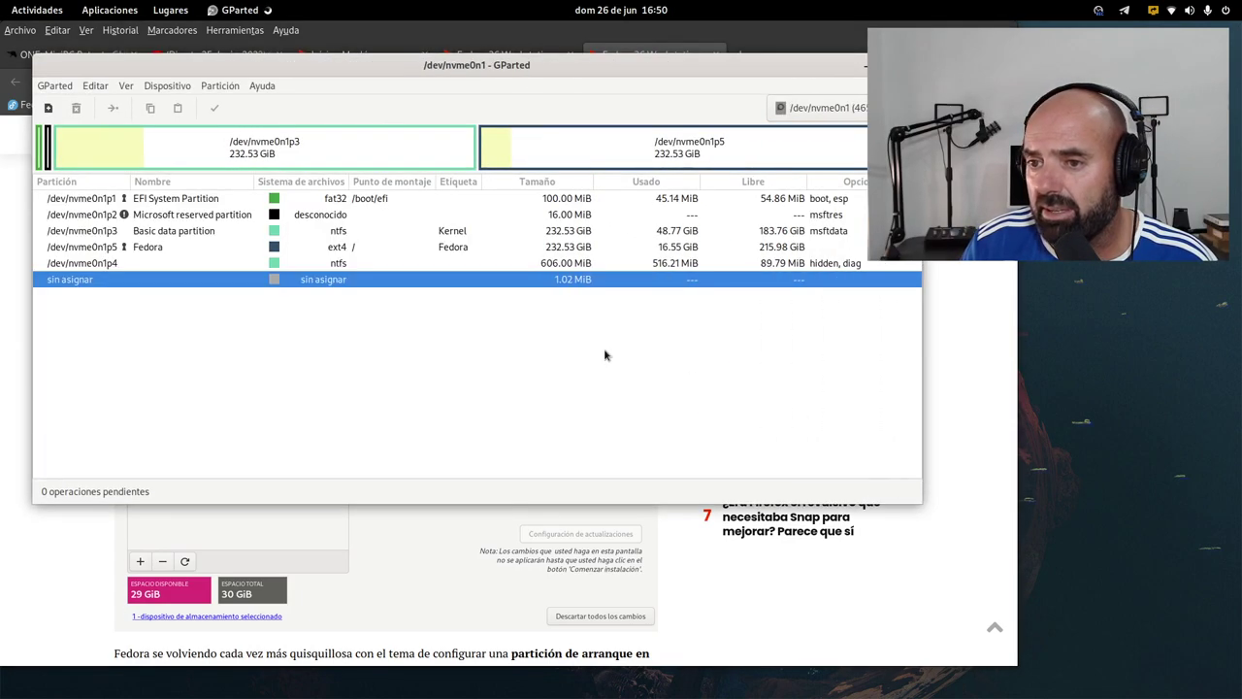
left_click(198, 198)
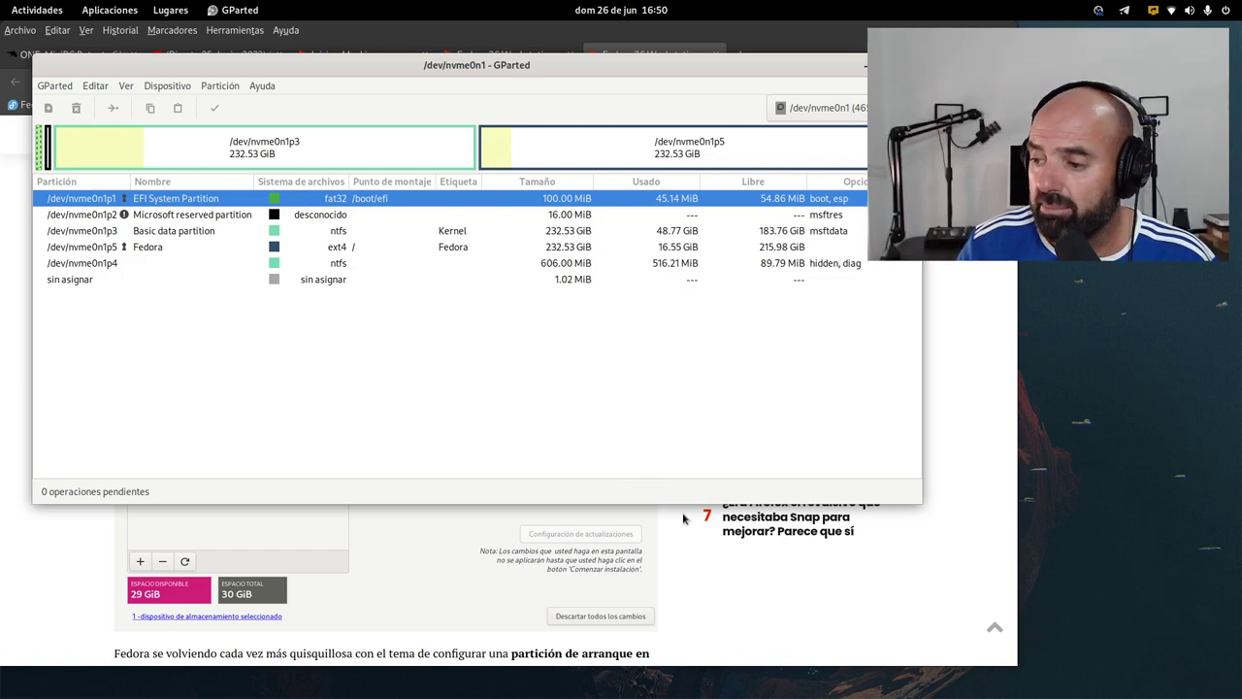
key("alt+Tab")
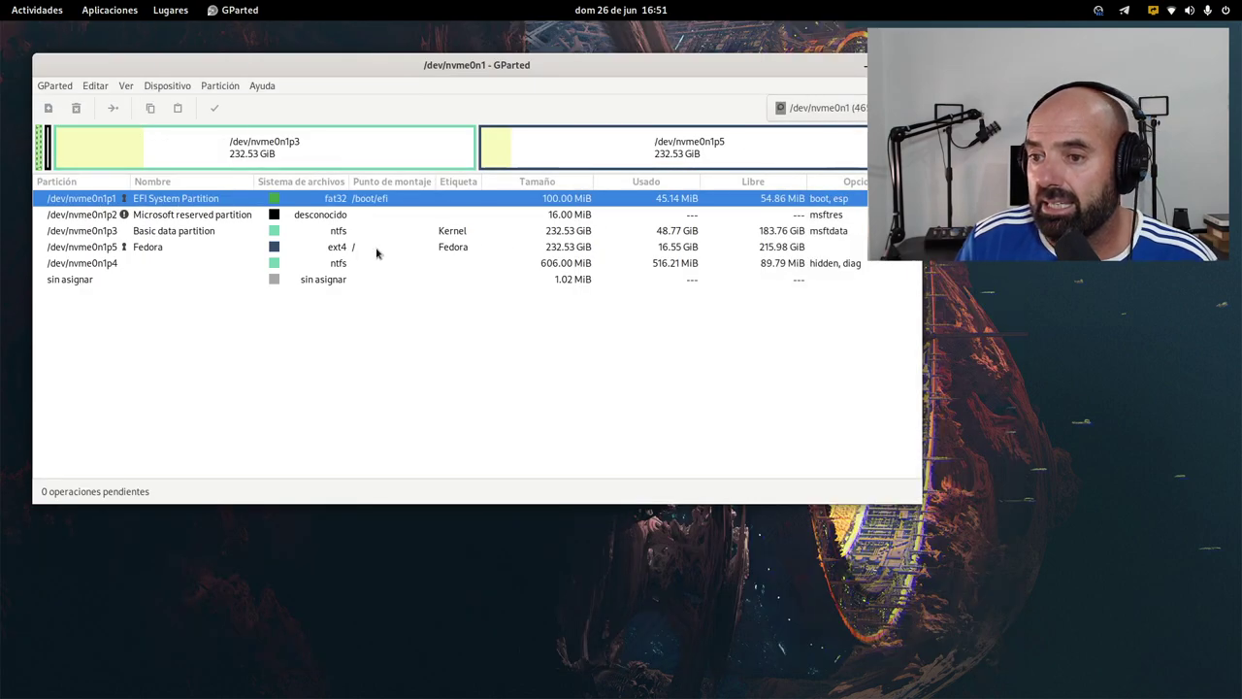
left_click(141, 249)
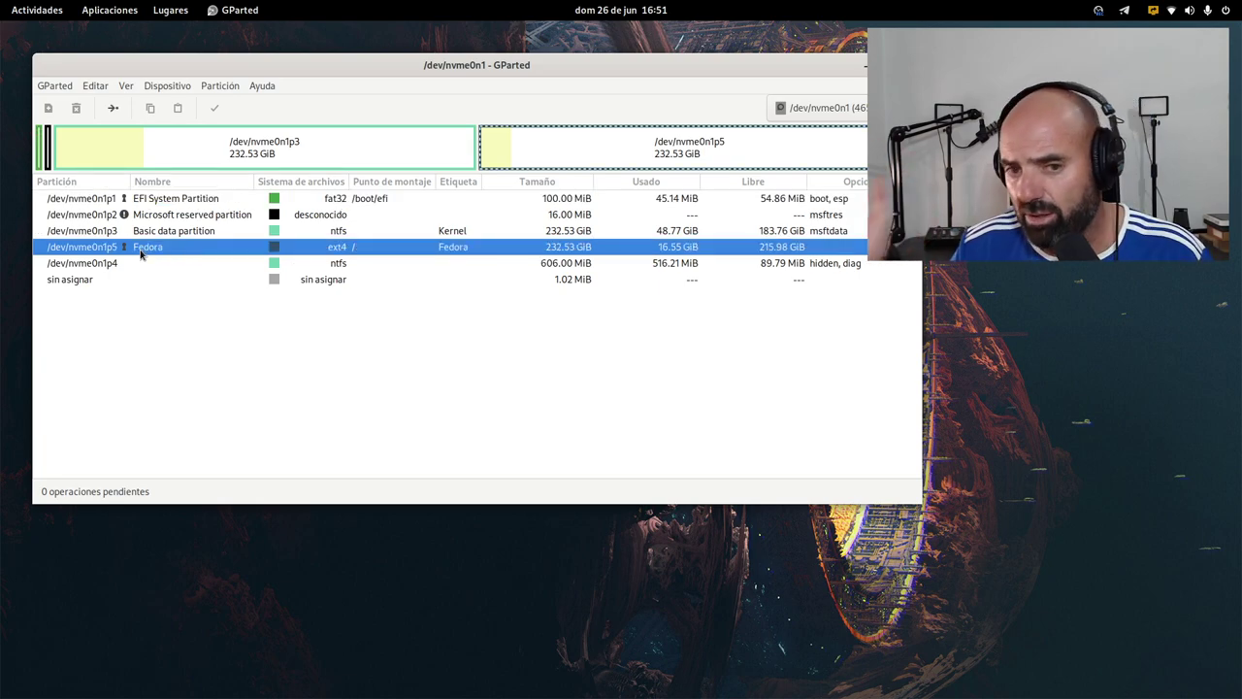
- Switch GParted to the /dev/sda disk and highlight its Datos partition mounted at /media/datos
left_click(834, 110)
left_click(812, 130)
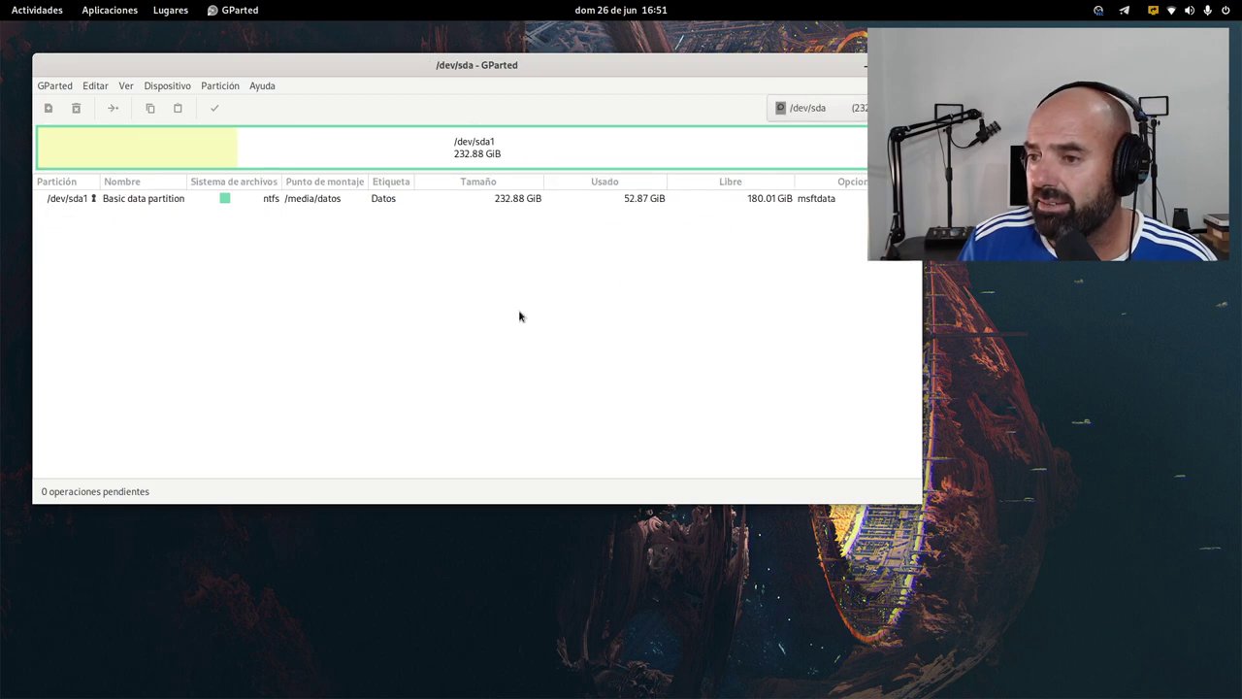
left_click(363, 199)
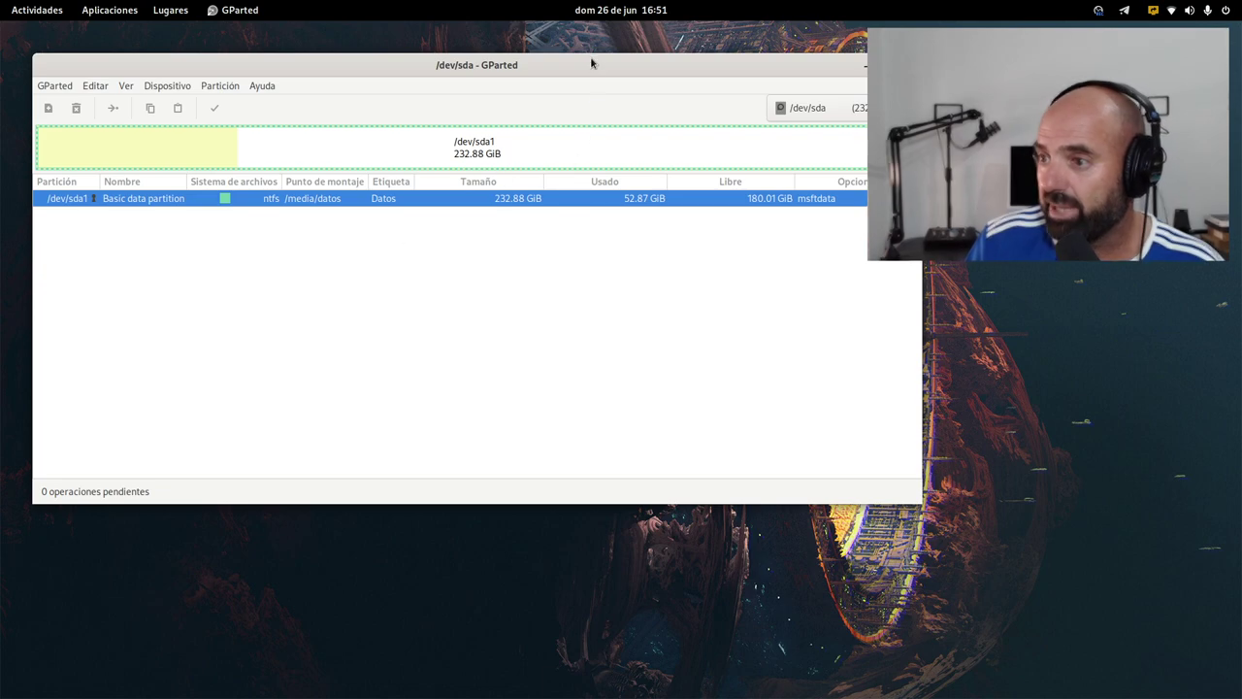
- Close GParted, bring the Firefox window with the MuyLinux guide back up and quit Firefox
left_click_drag(591, 63, 744, 141)
key("ctrl+q")
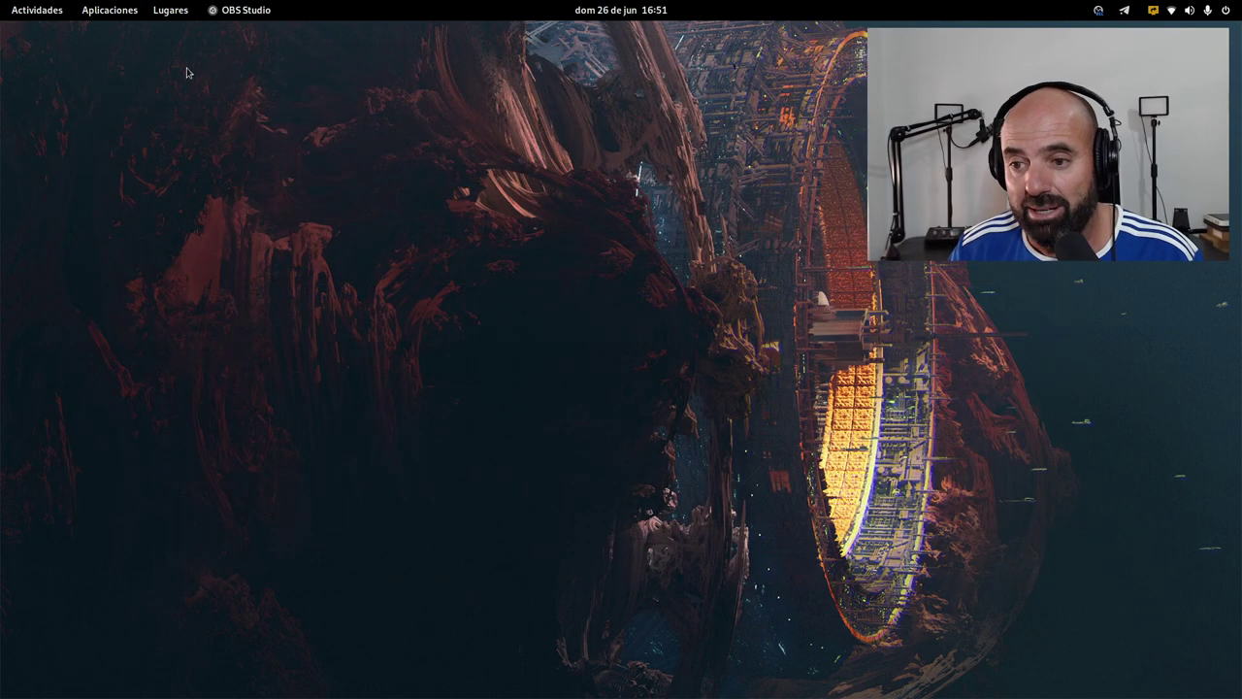
mouse_move(2, 2)
left_click(452, 471)
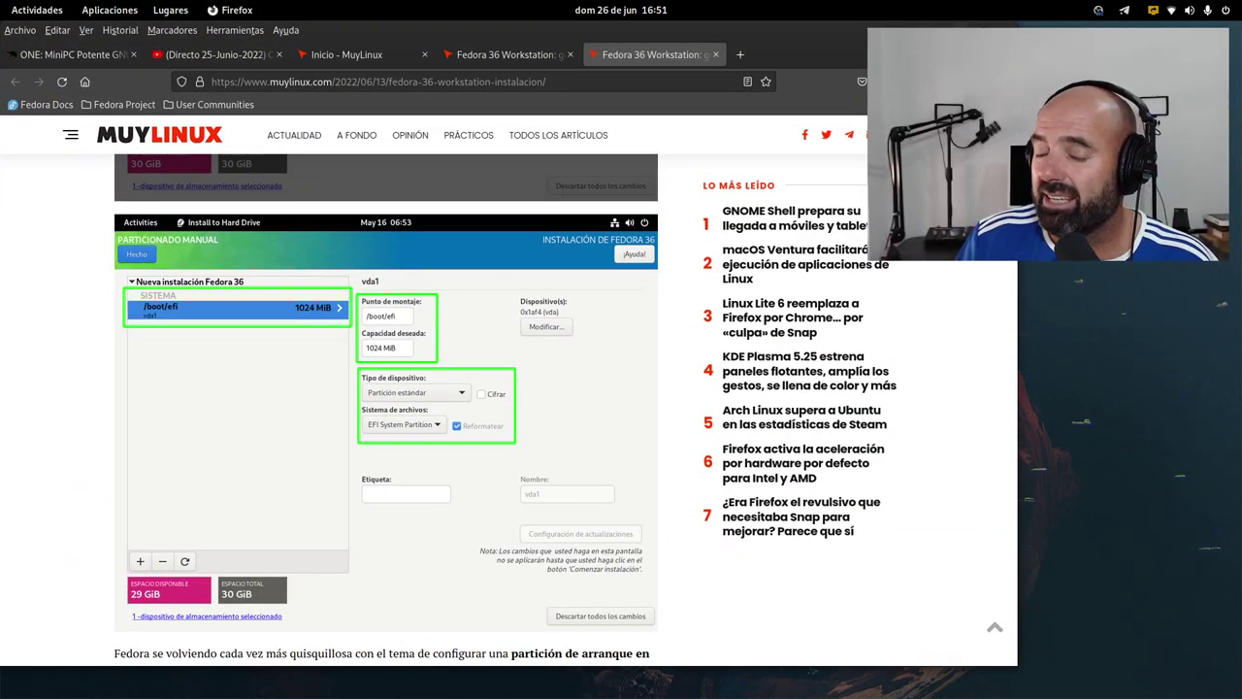
key("ctrl+q")
- Open the personal folder in the file manager, go into Dual Boot and place its window clear of the webcam
left_click(170, 10)
left_click(230, 47)
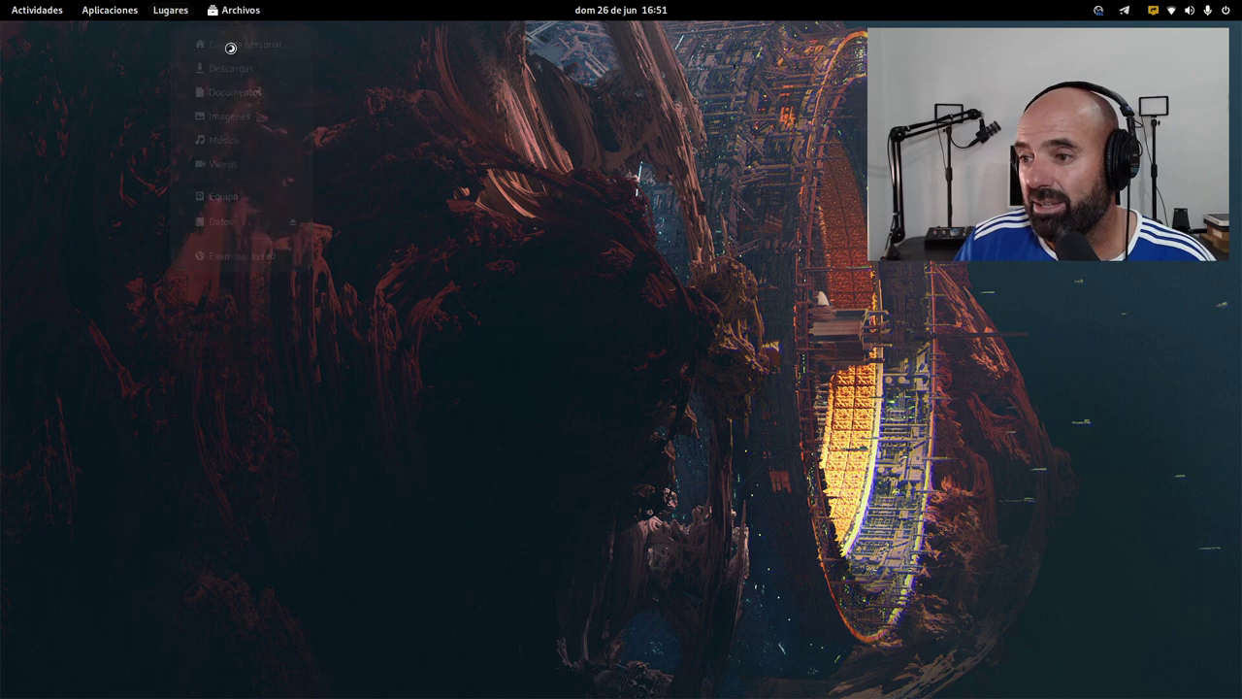
left_click_drag(451, 131, 532, 133)
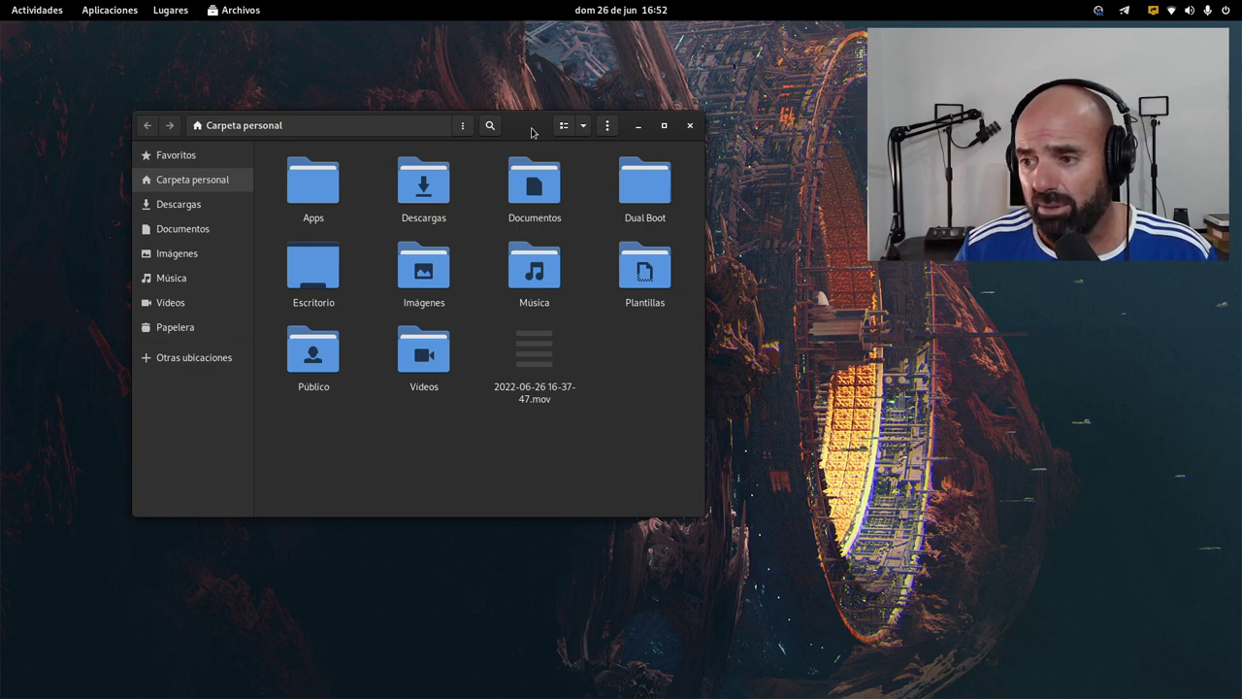
double_click(628, 196)
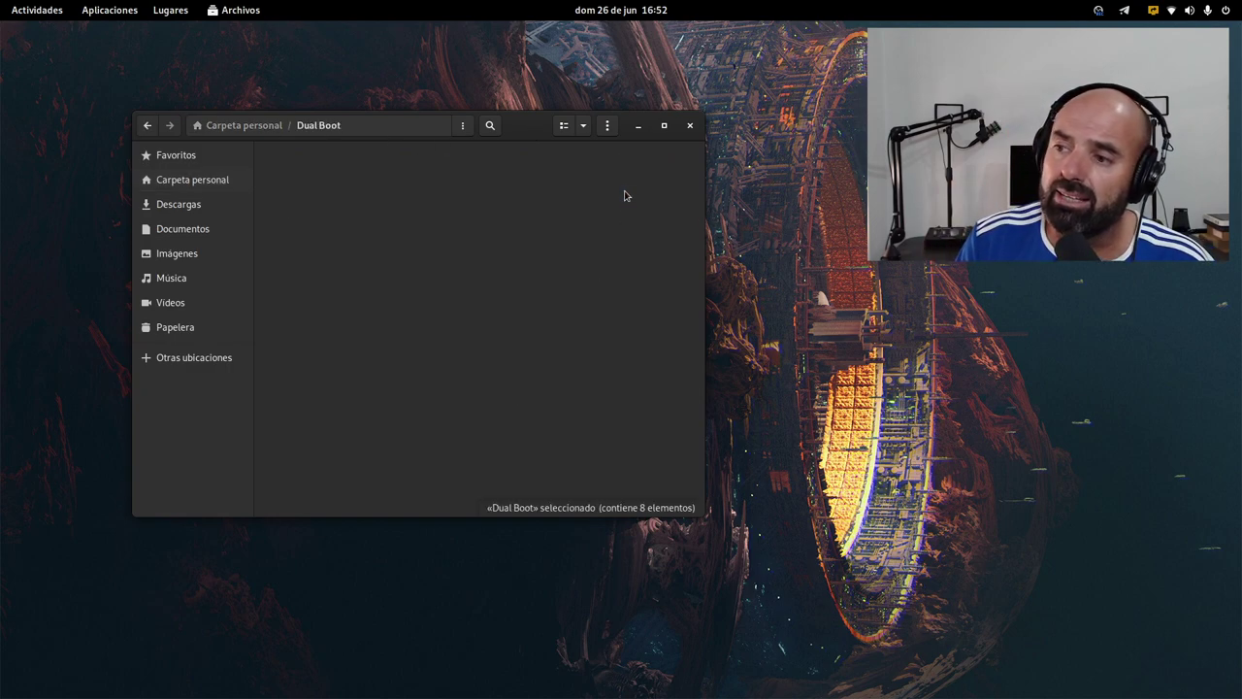
left_click_drag(520, 125, 544, 55)
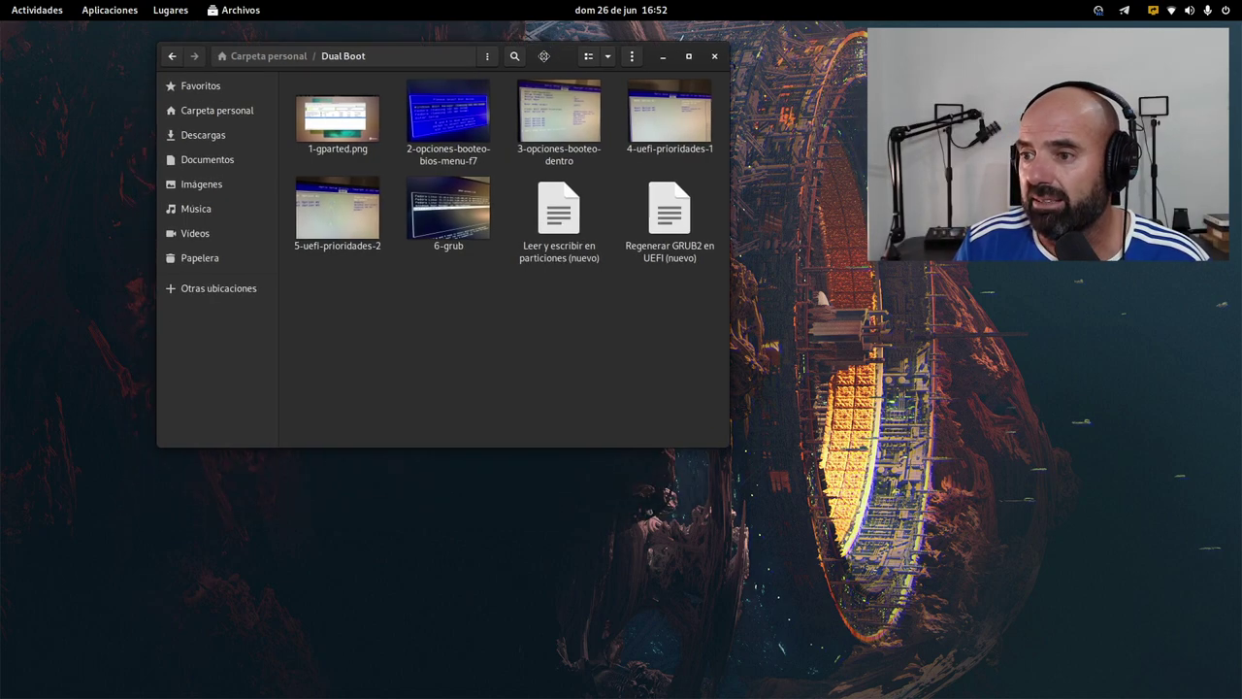
- View the boot device menu photo 2-opciones-booteo-bios-menu-f7 in a repositioned viewer window and close it
double_click(448, 112)
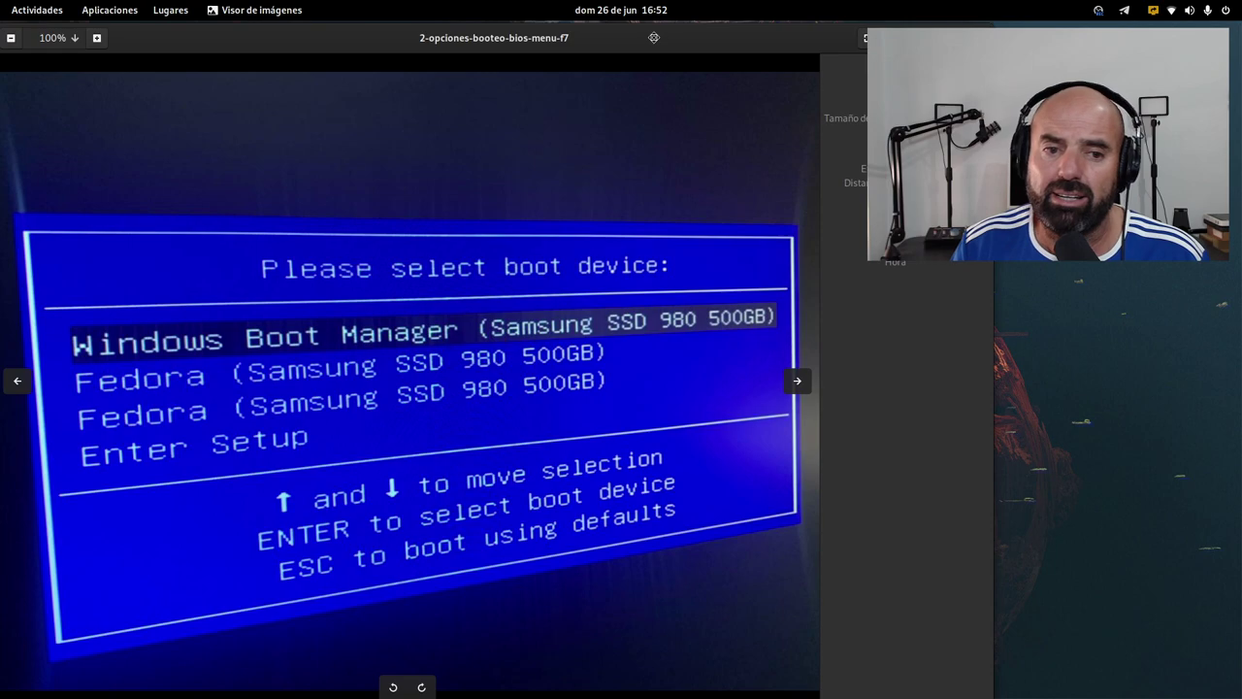
left_click_drag(654, 38, 681, 50)
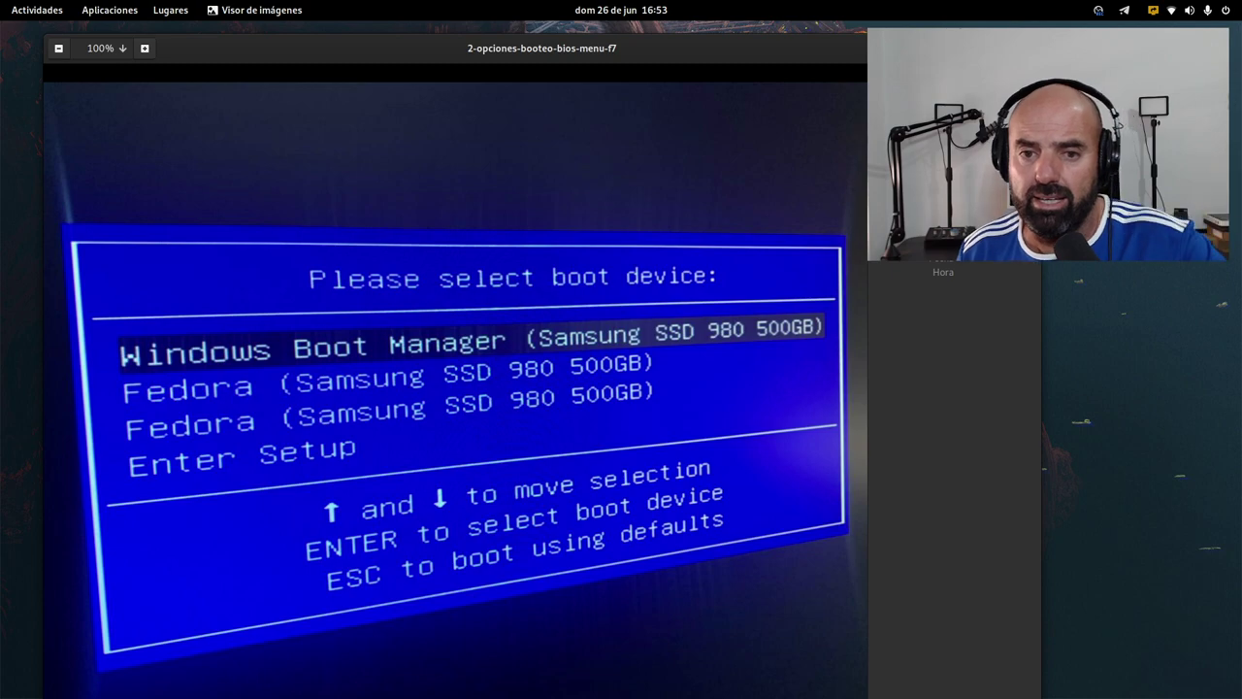
key("ctrl+w")
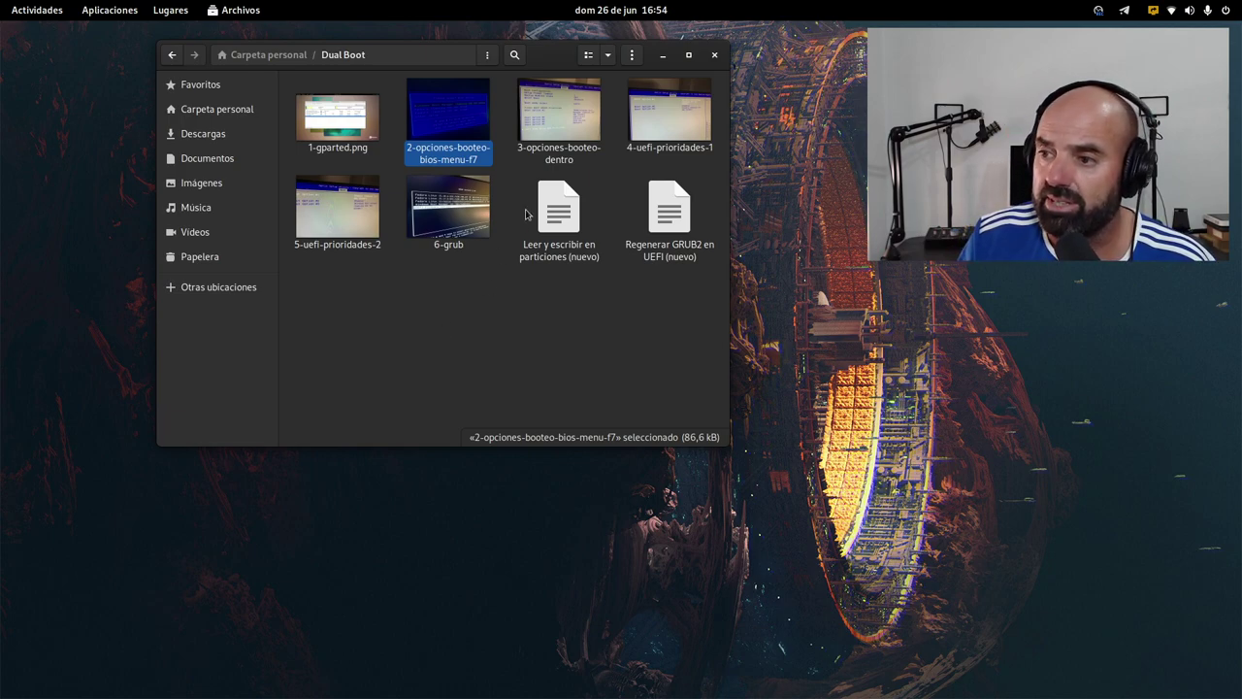
- View the BIOS Boot page photo 3-opciones-booteo-dentro, moving its window to frame the boot order, and close it
left_click(558, 120)
double_click(558, 120)
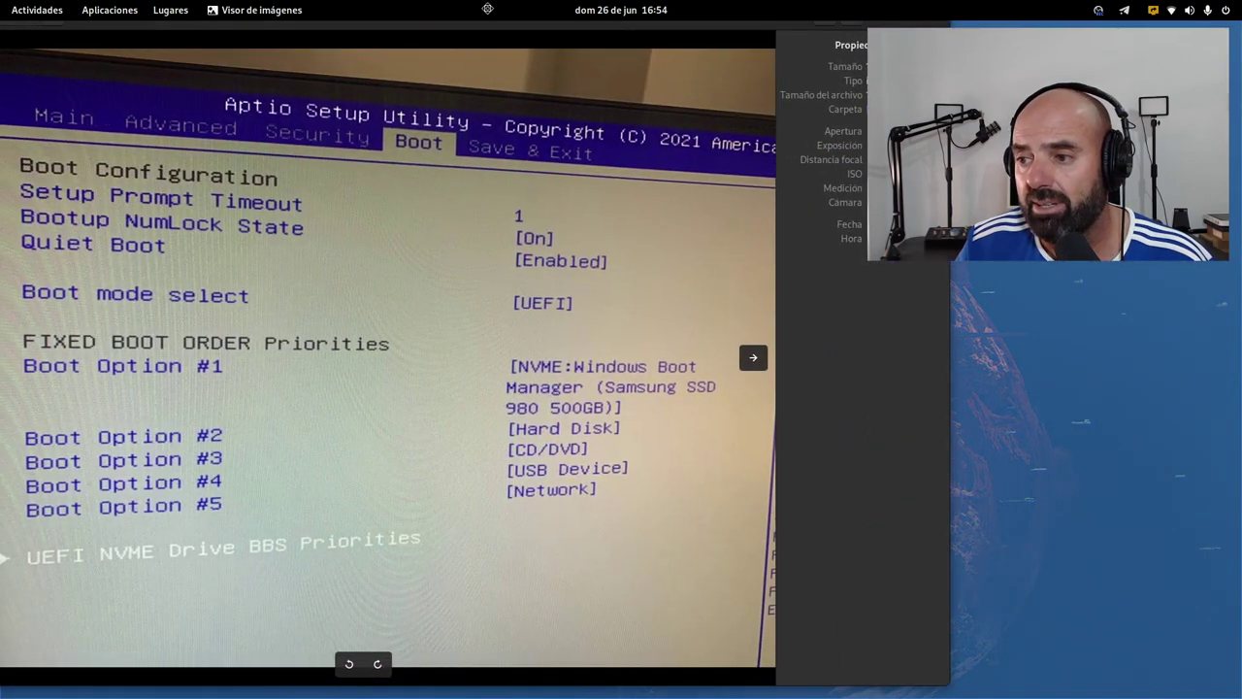
left_click_drag(543, 34, 656, 114)
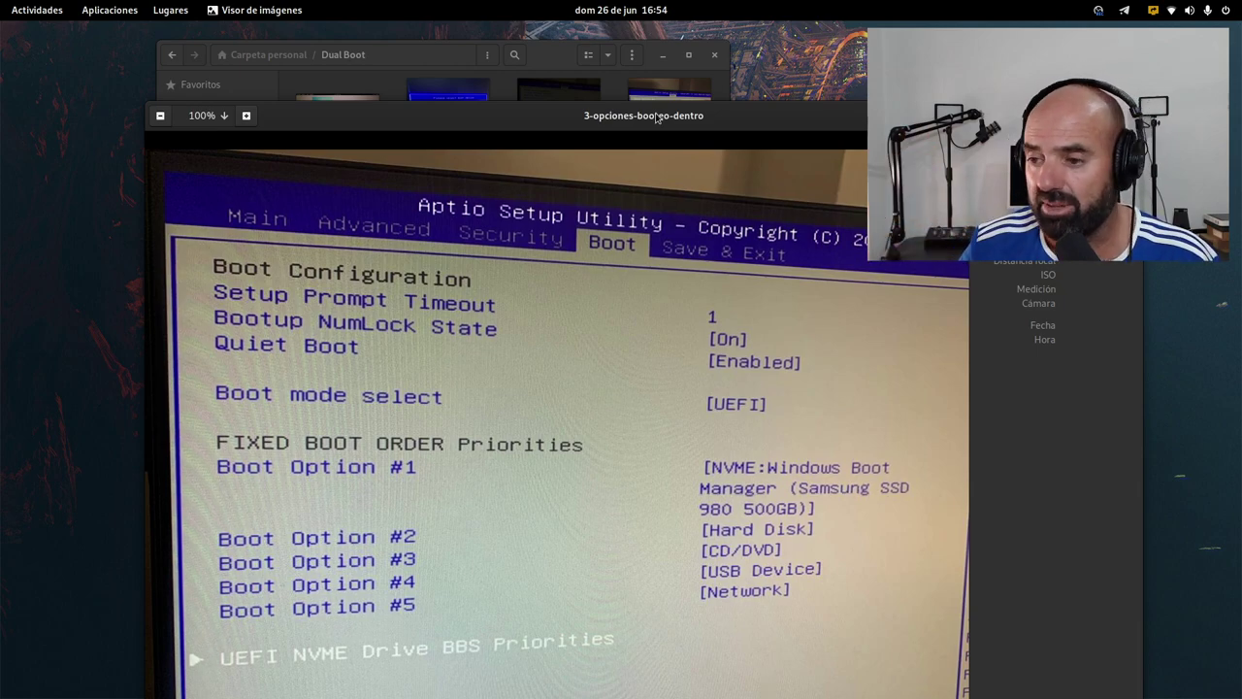
left_click_drag(750, 112, 675, 48)
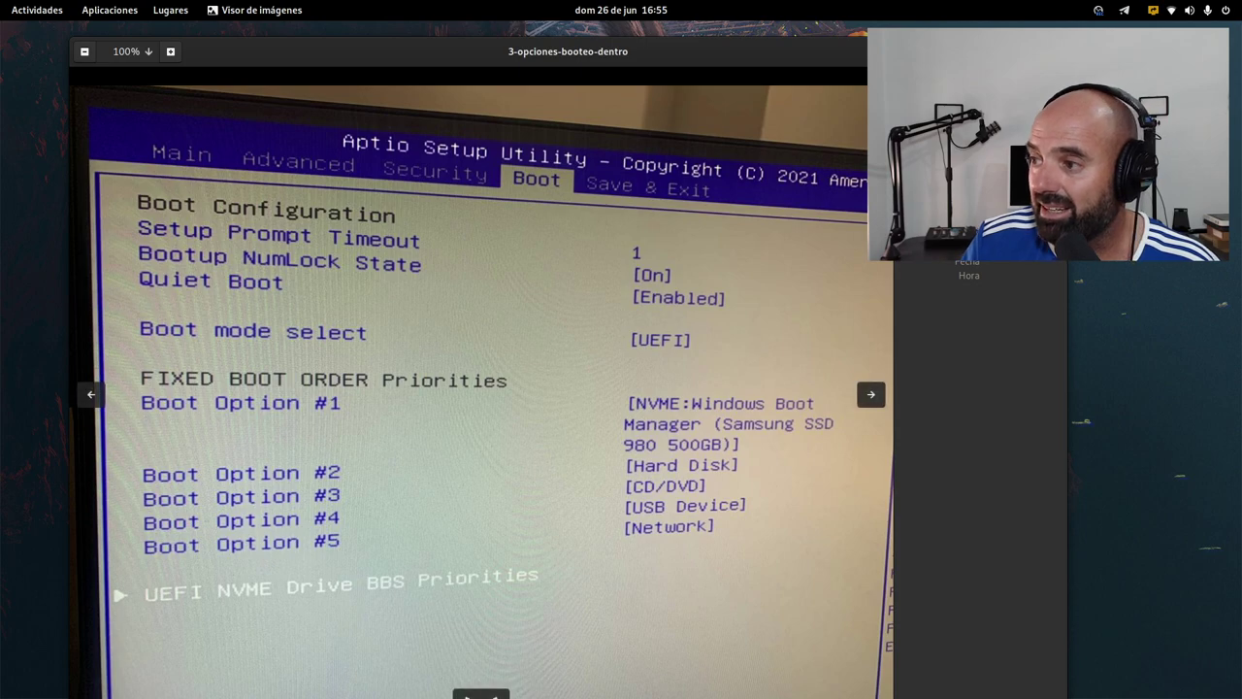
key("Escape")
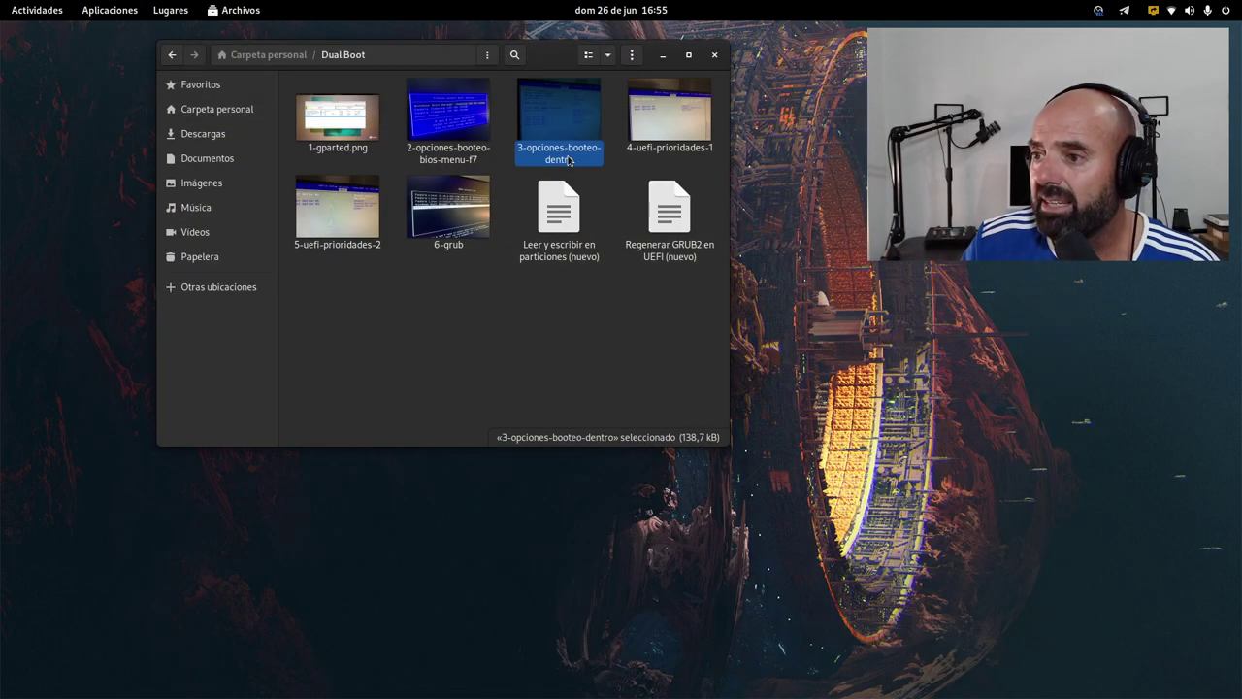
- View the UEFI boot priority photos 4-uefi-prioridades-1 and 5-uefi-prioridades-2 one after the other, closing each
double_click(653, 119)
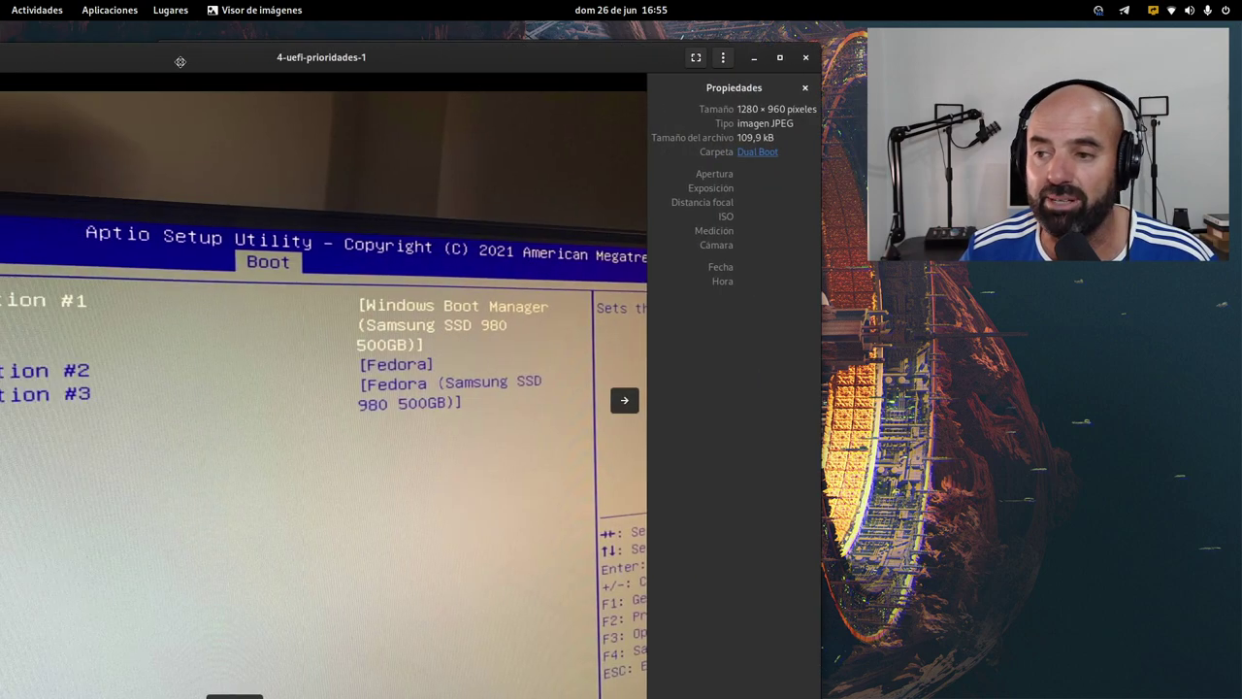
left_click_drag(151, 55, 295, 68)
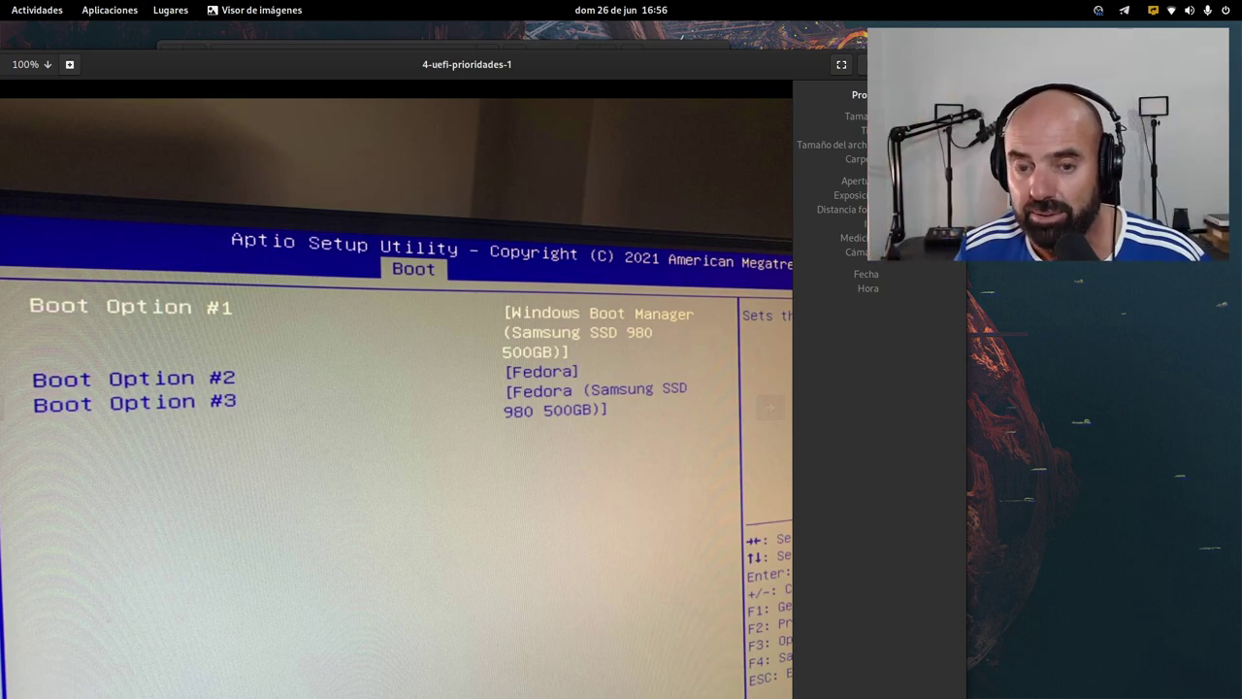
key("Escape")
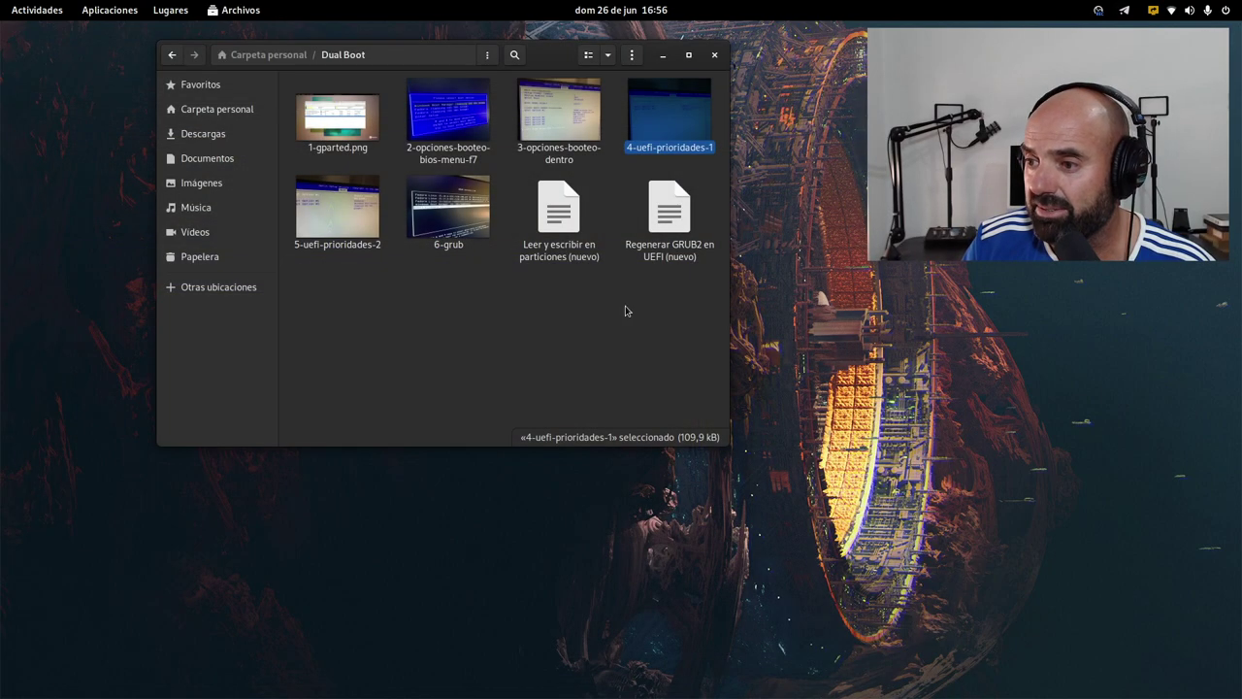
double_click(344, 212)
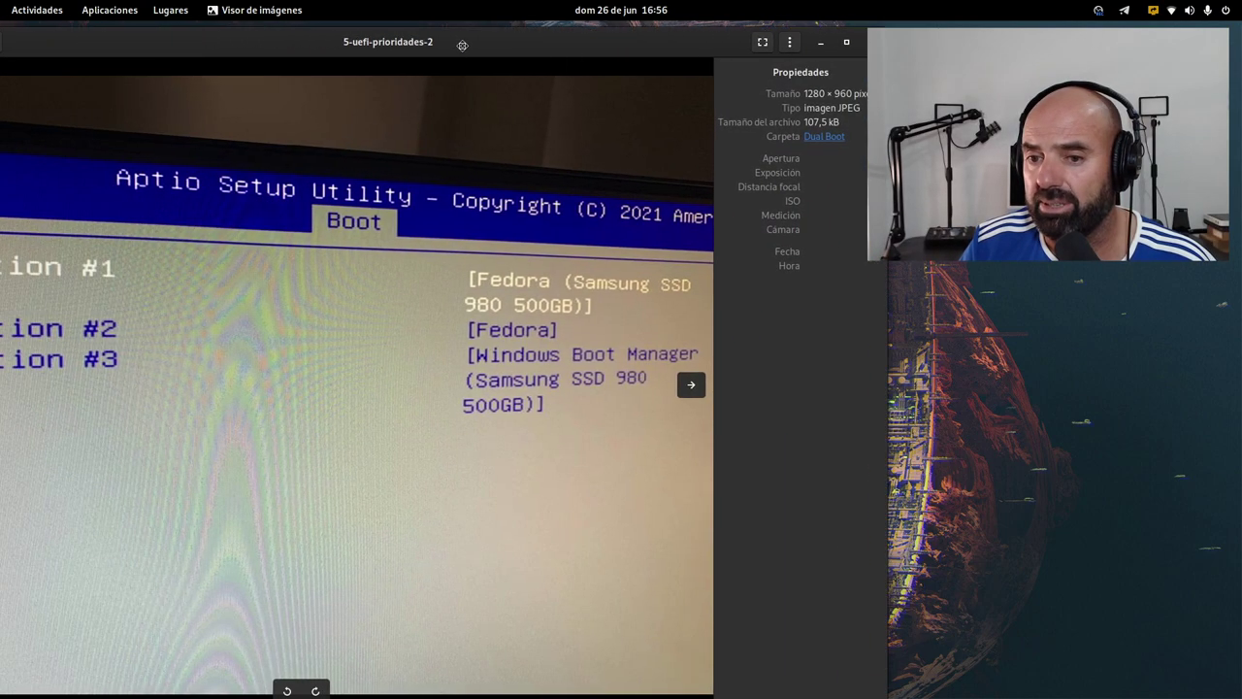
left_click_drag(464, 51, 616, 47)
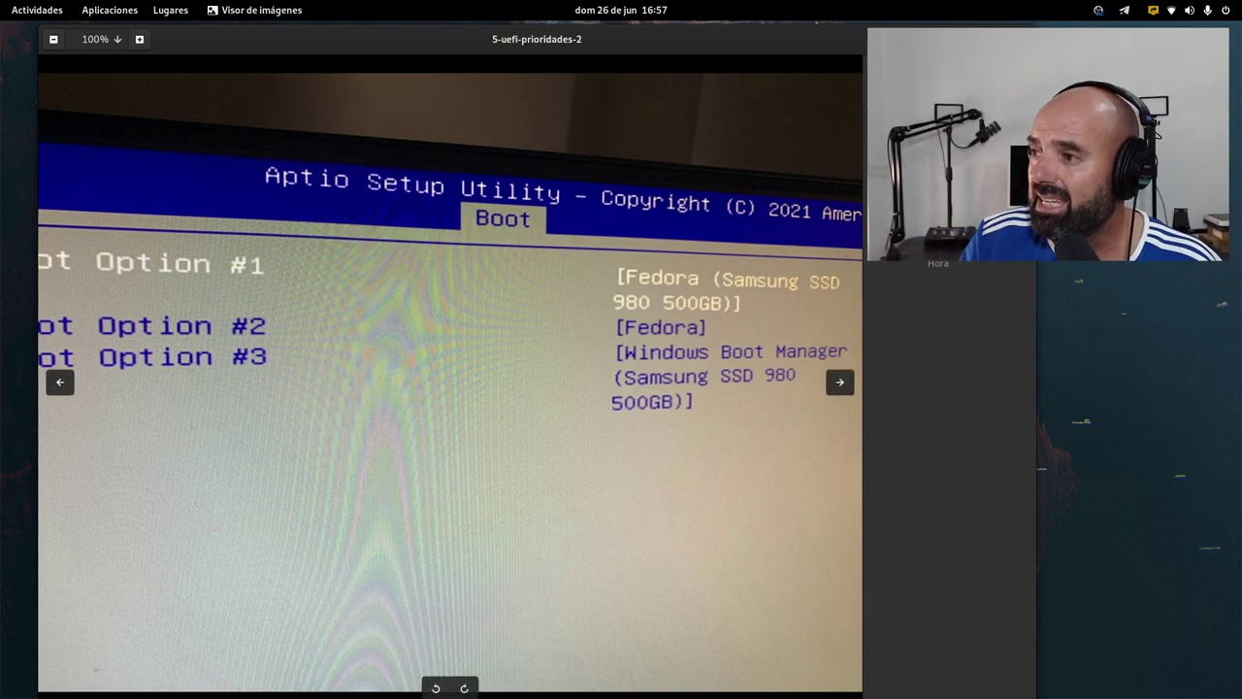
key("ctrl+w")
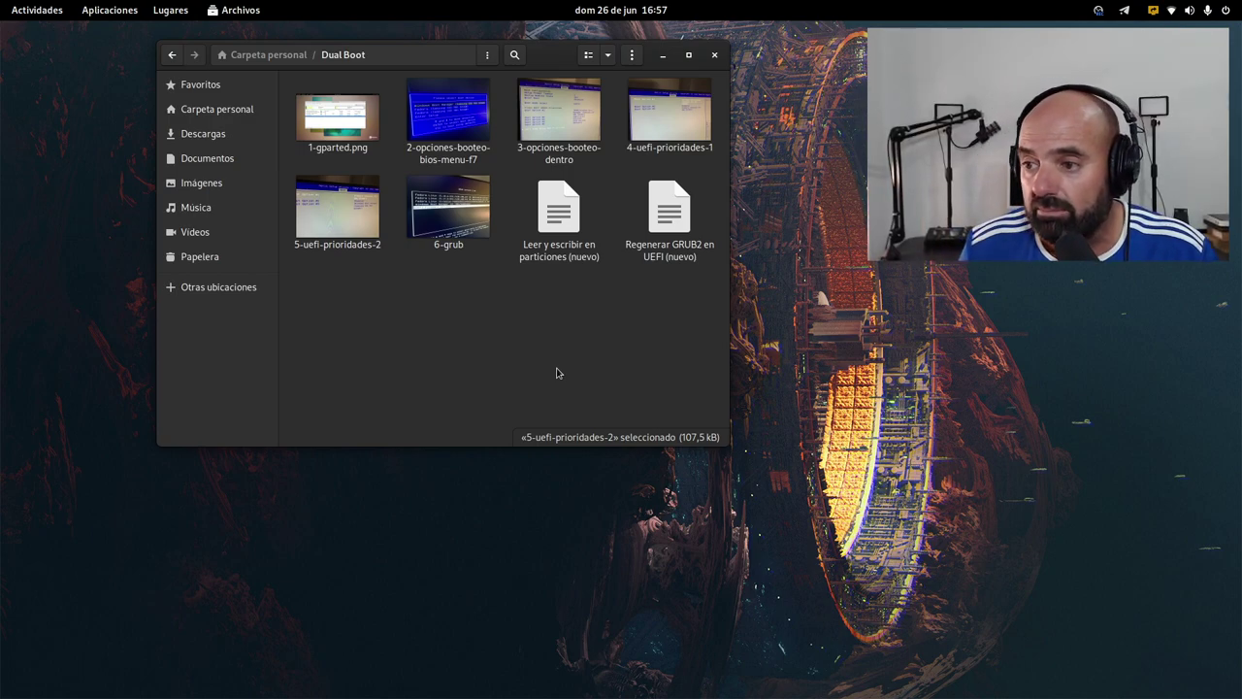
left_click(556, 373)
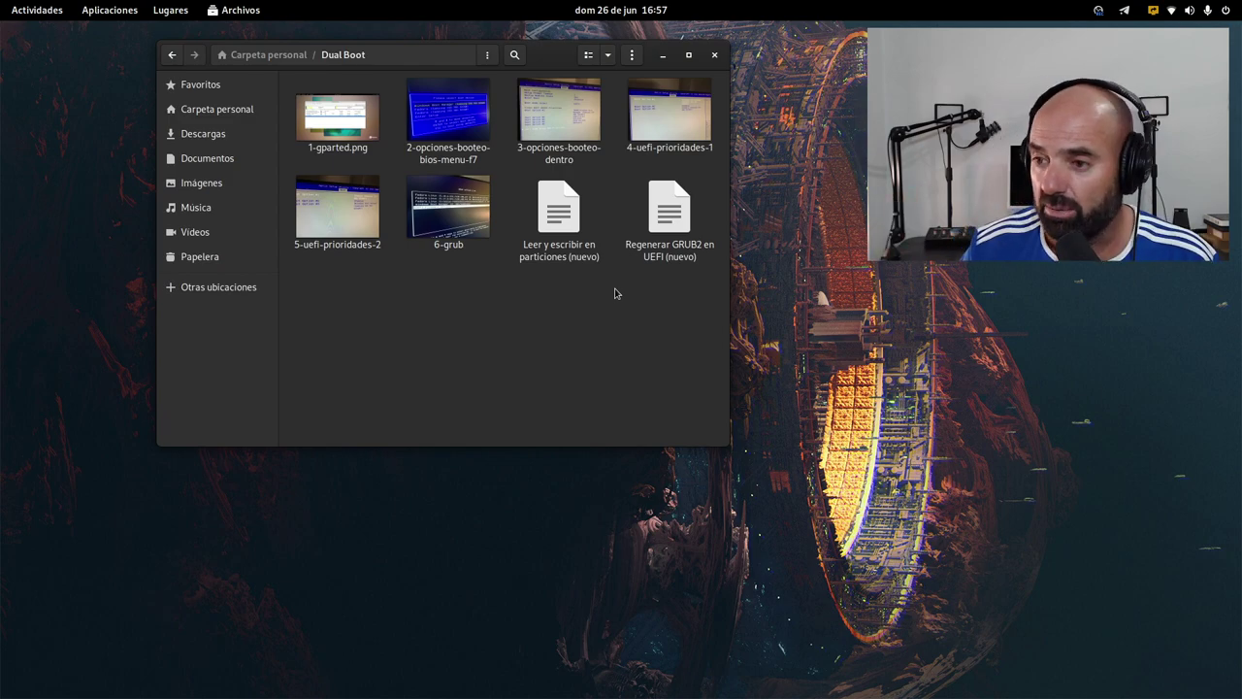
- Open the text file "Regenerar GRUB2 en UEFI (nuevo)" and enlarge its text to a comfortably readable size
double_click(670, 209)
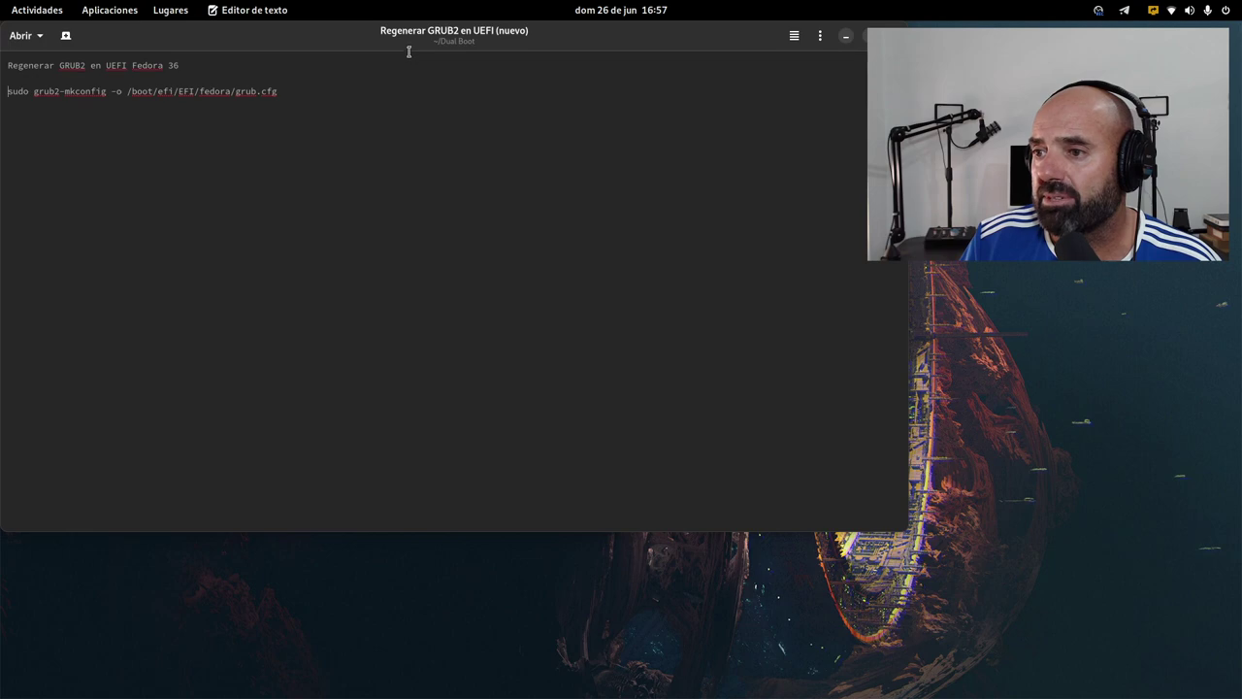
left_click_drag(407, 39, 474, 92)
key("F10")
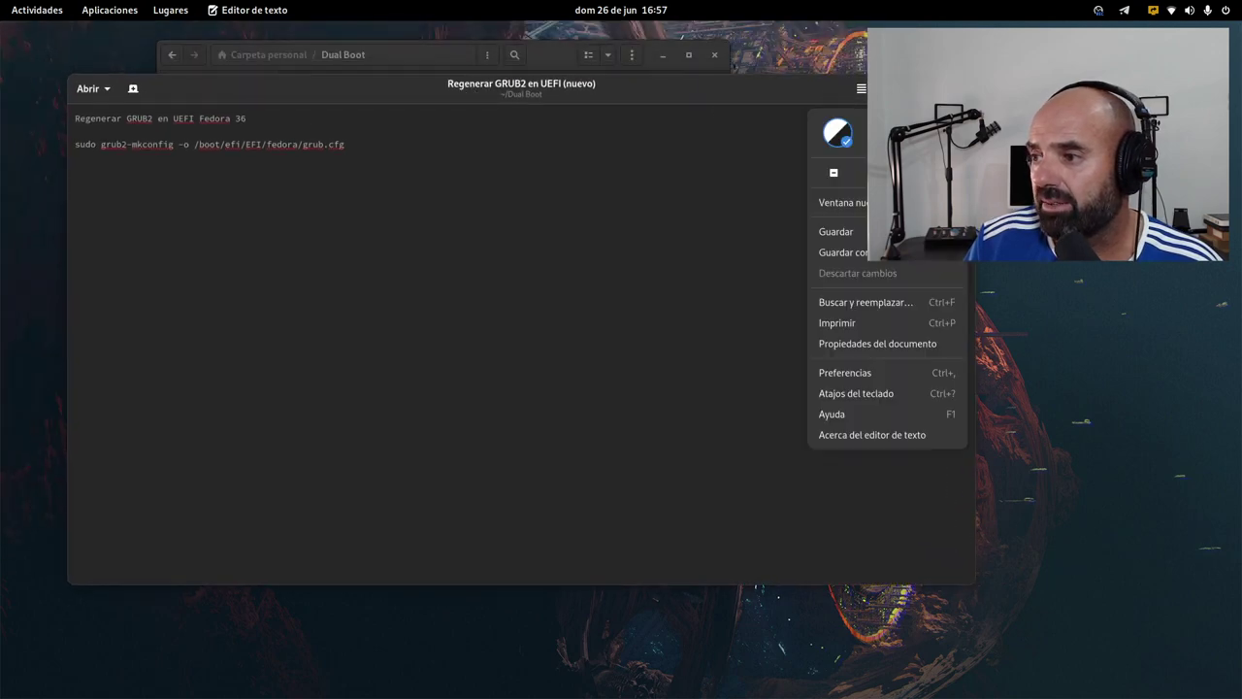
key("ctrl+plus")
key("ctrl+plus")
key("ctrl+plus")
key("ctrl+plus")
key("ctrl+plus")
key("ctrl+plus")
key("ctrl+plus")
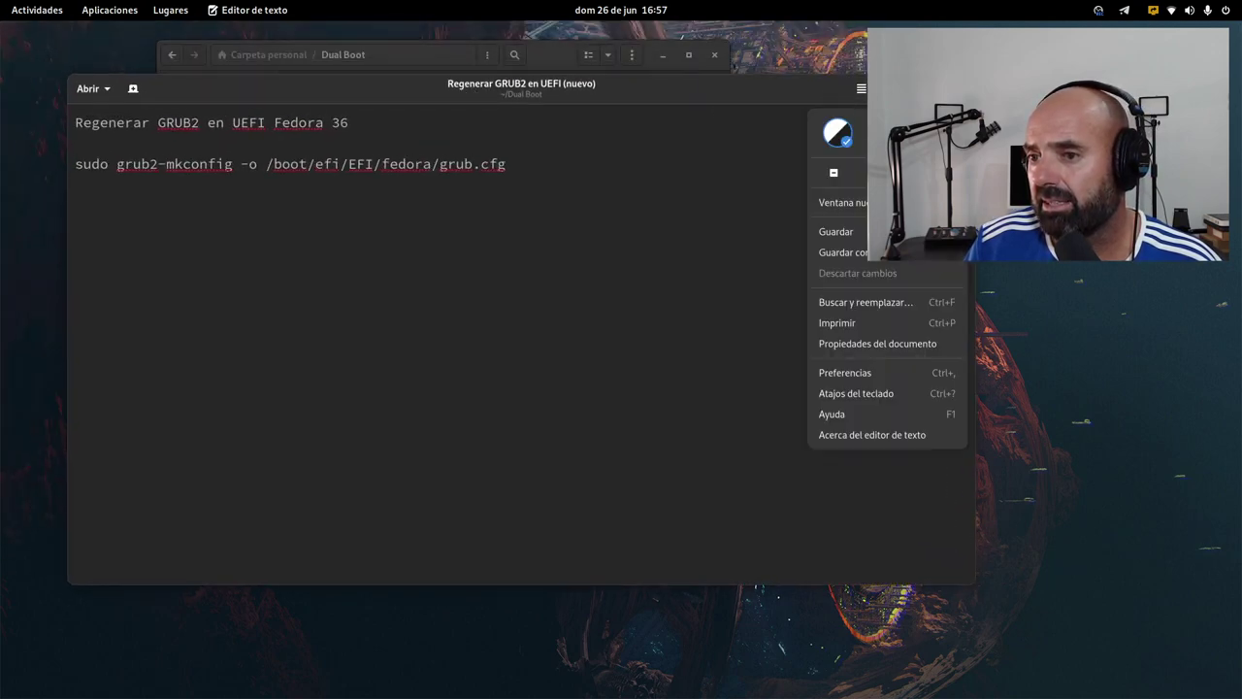
key("ctrl+plus")
key("ctrl+plus")
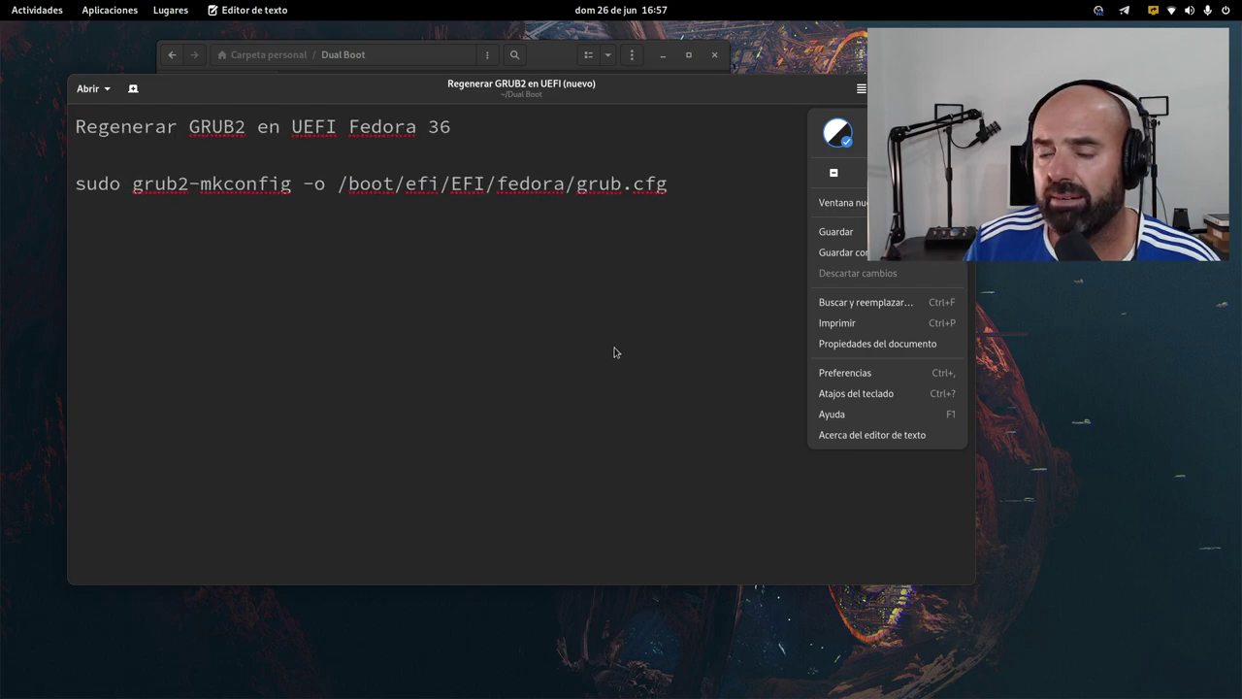
left_click(615, 352)
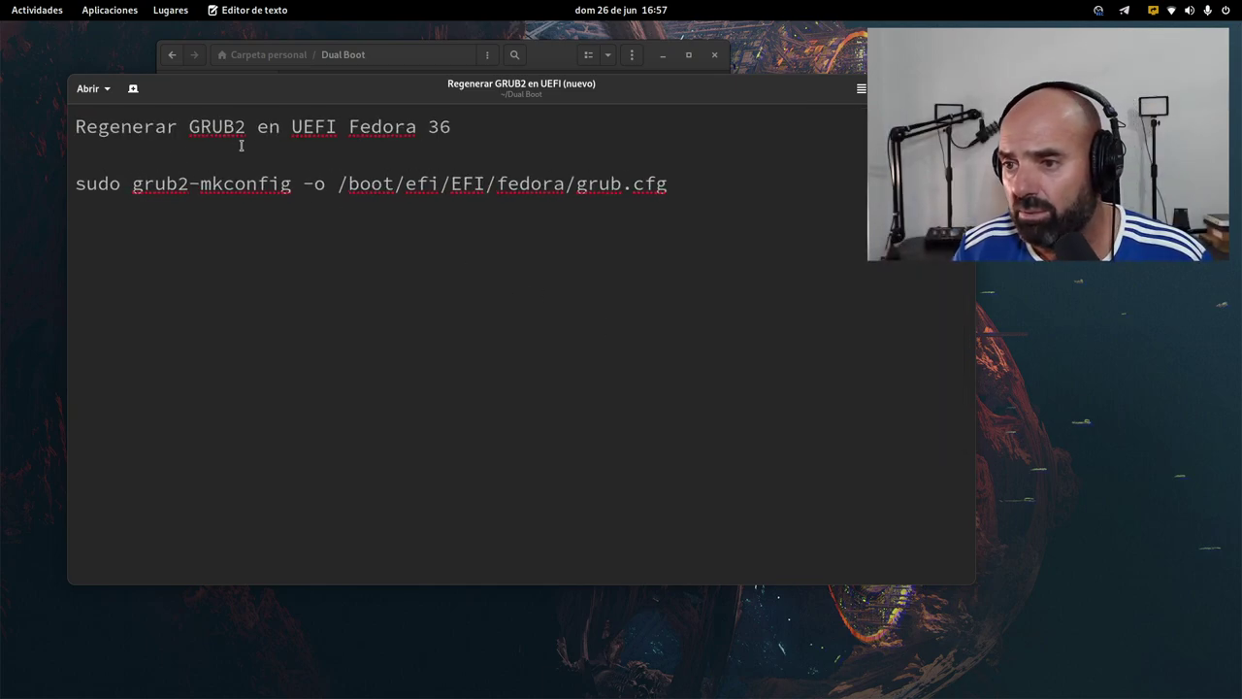
- Highlight the command "sudo grub2-mkconfig -o /boot/efi/EFI/fedora/grub.cfg" and enlarge the text further
left_click_drag(677, 191, 77, 184)
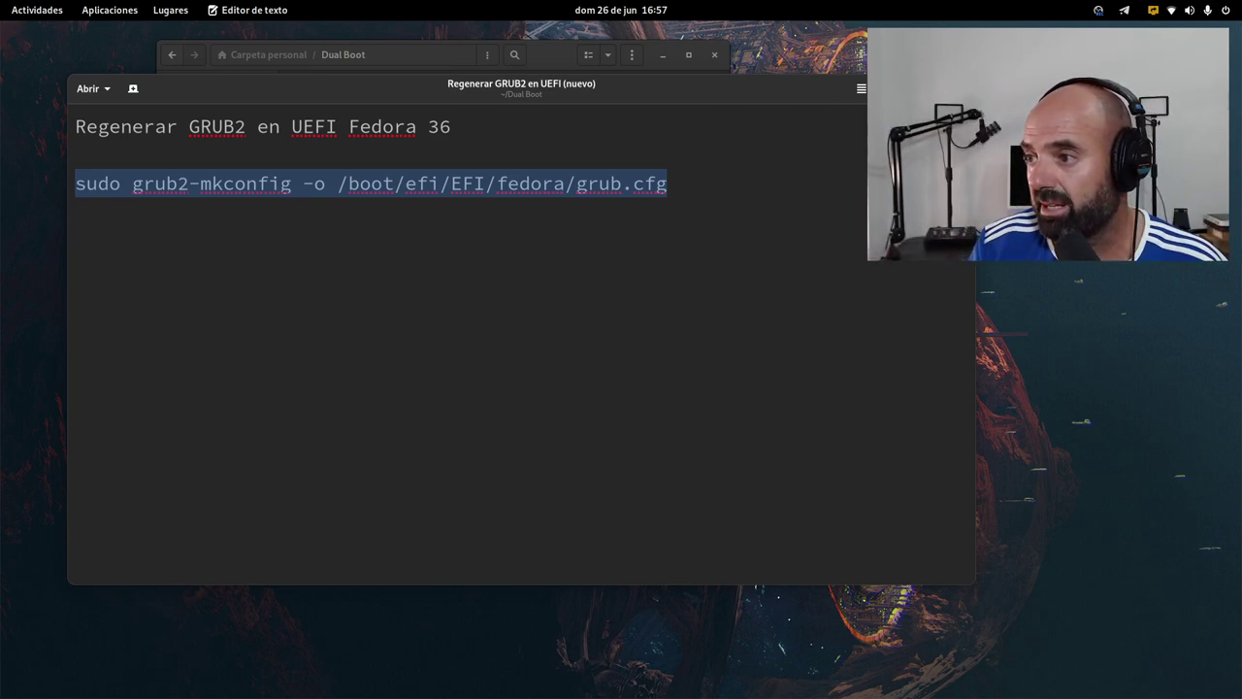
key("F10")
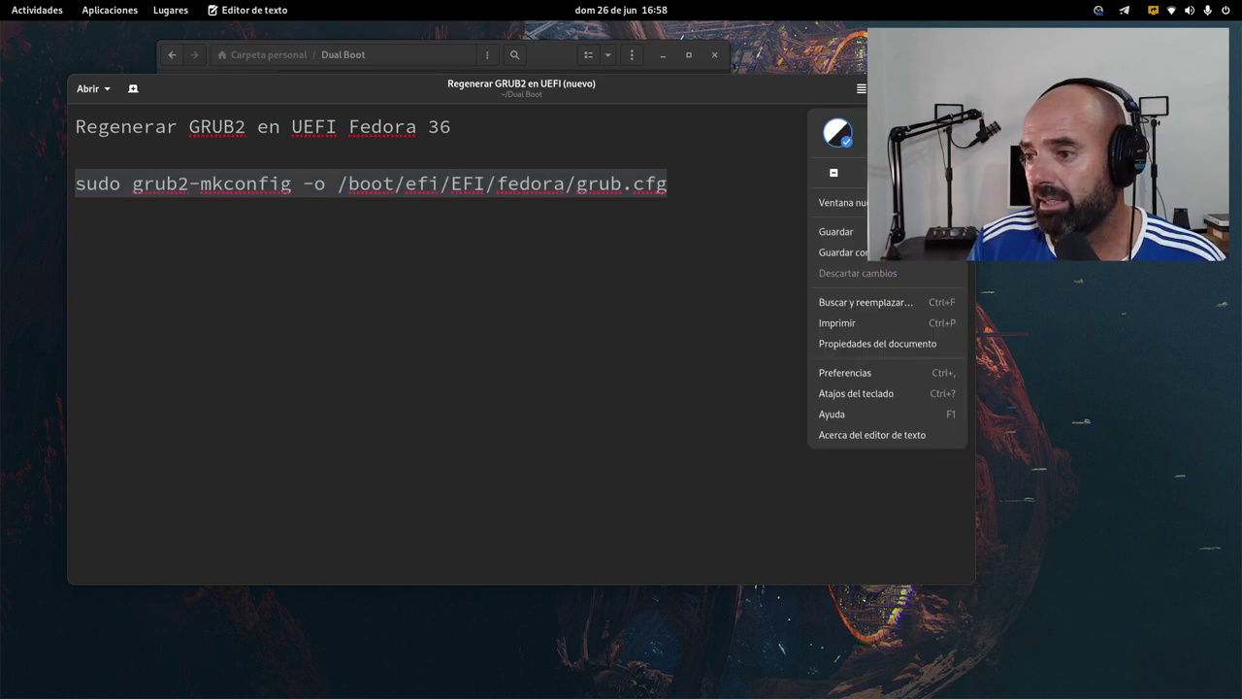
key("ctrl+plus")
key("ctrl+plus")
key("ctrl+plus")
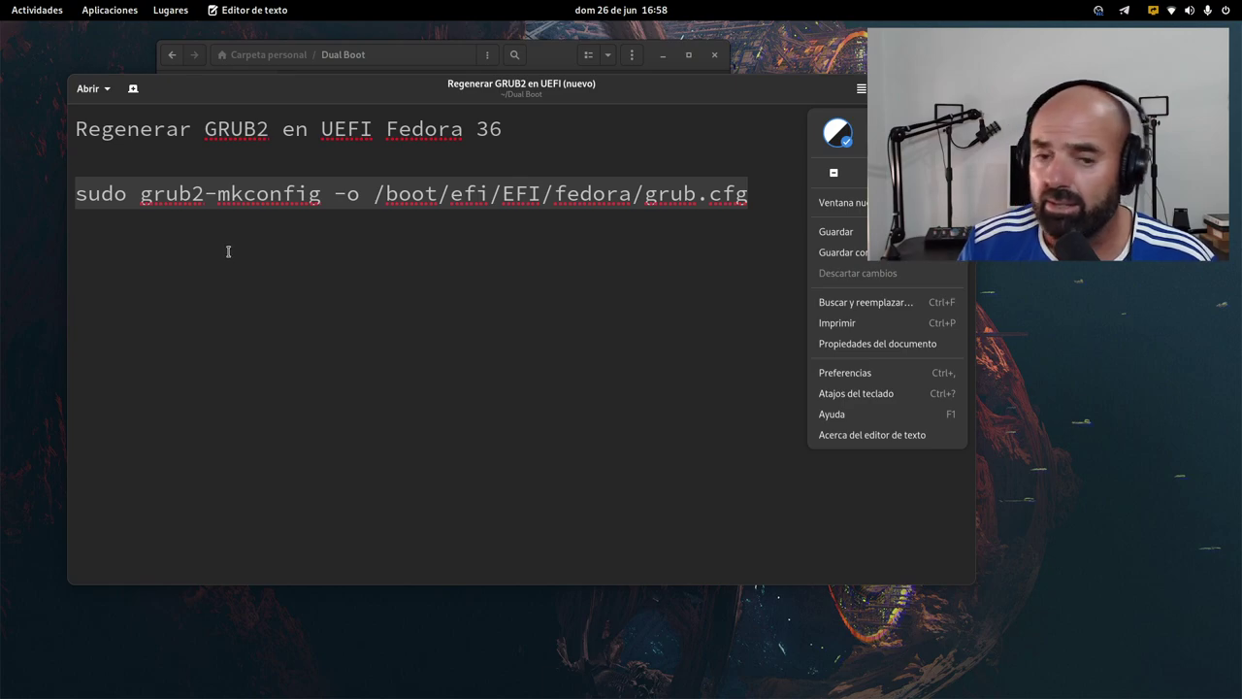
left_click_drag(749, 201, 78, 197)
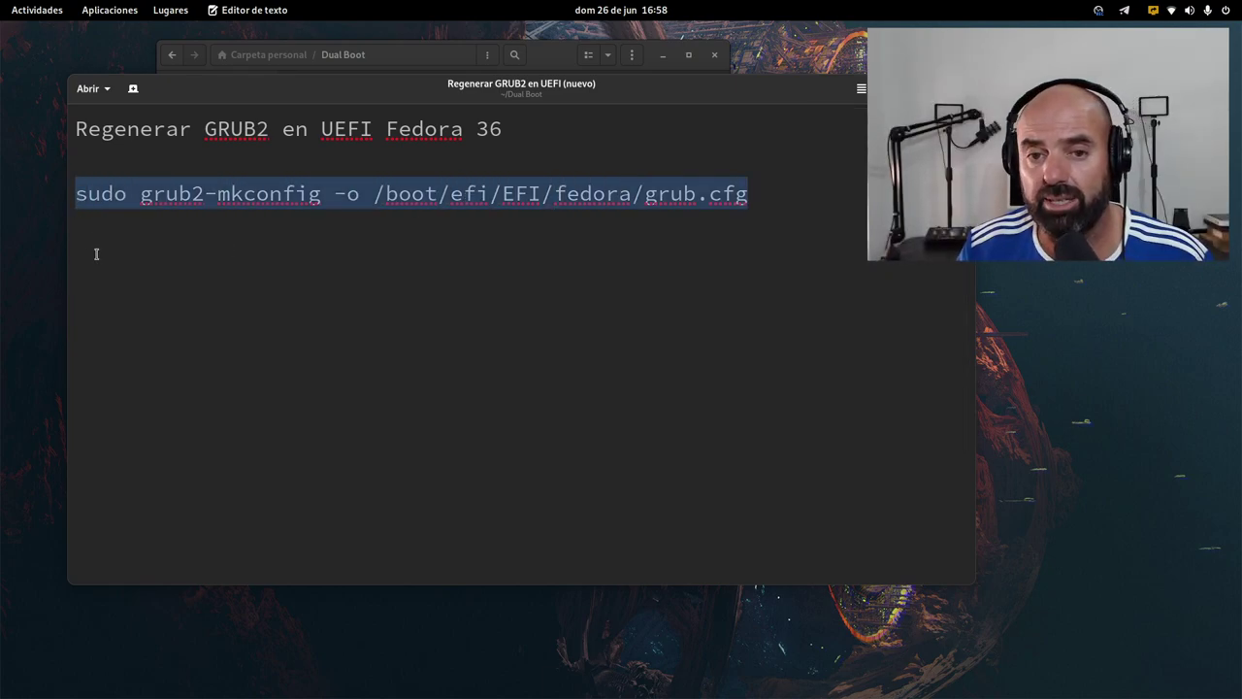
key("Right")
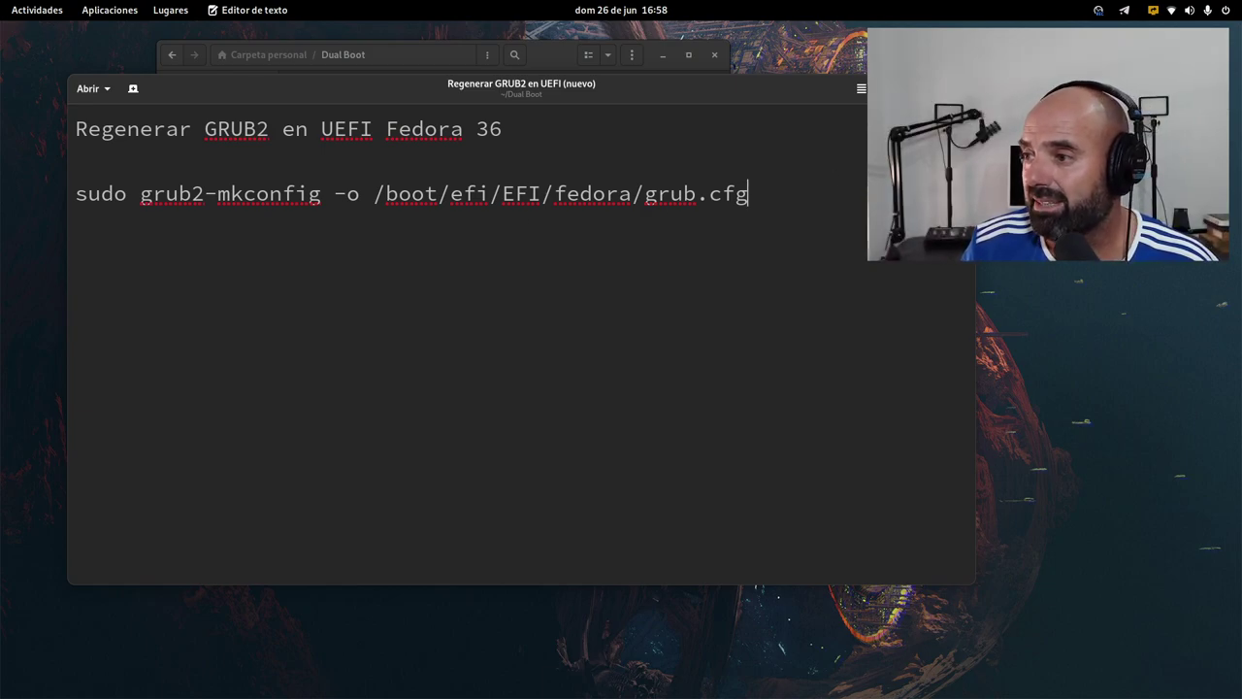
key("ctrl+q")
left_click(170, 10)
left_click(223, 115)
double_click(218, 111)
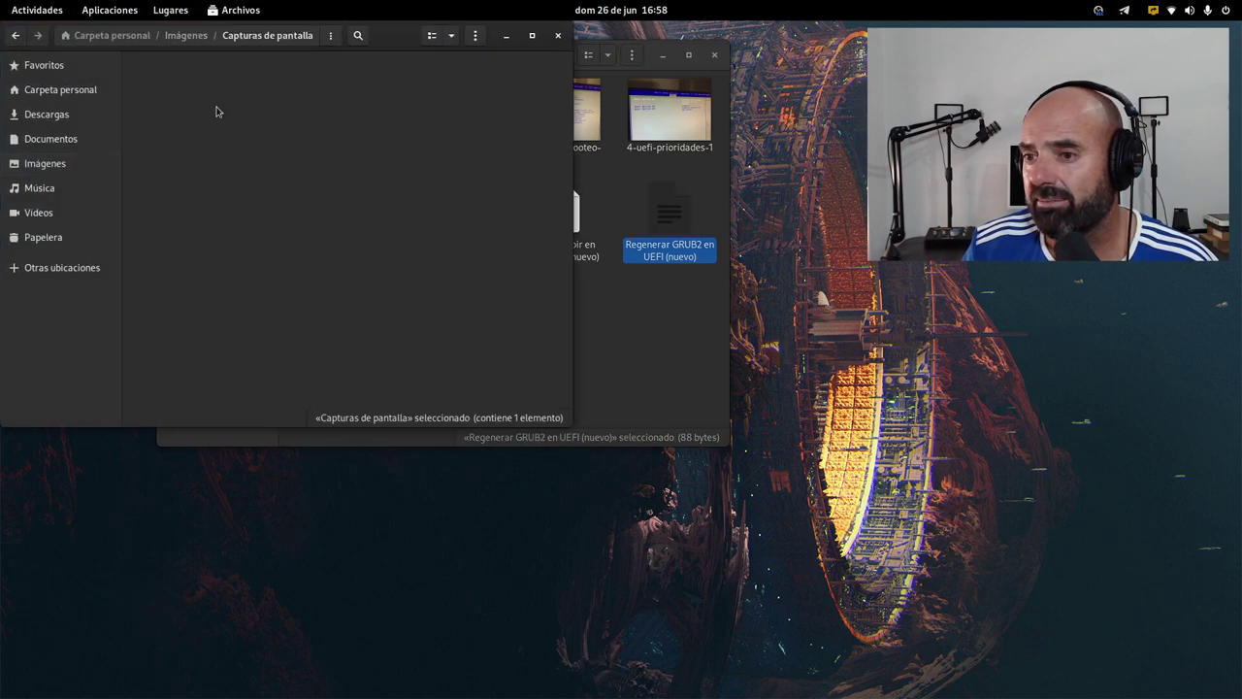
left_click(204, 97)
double_click(204, 97)
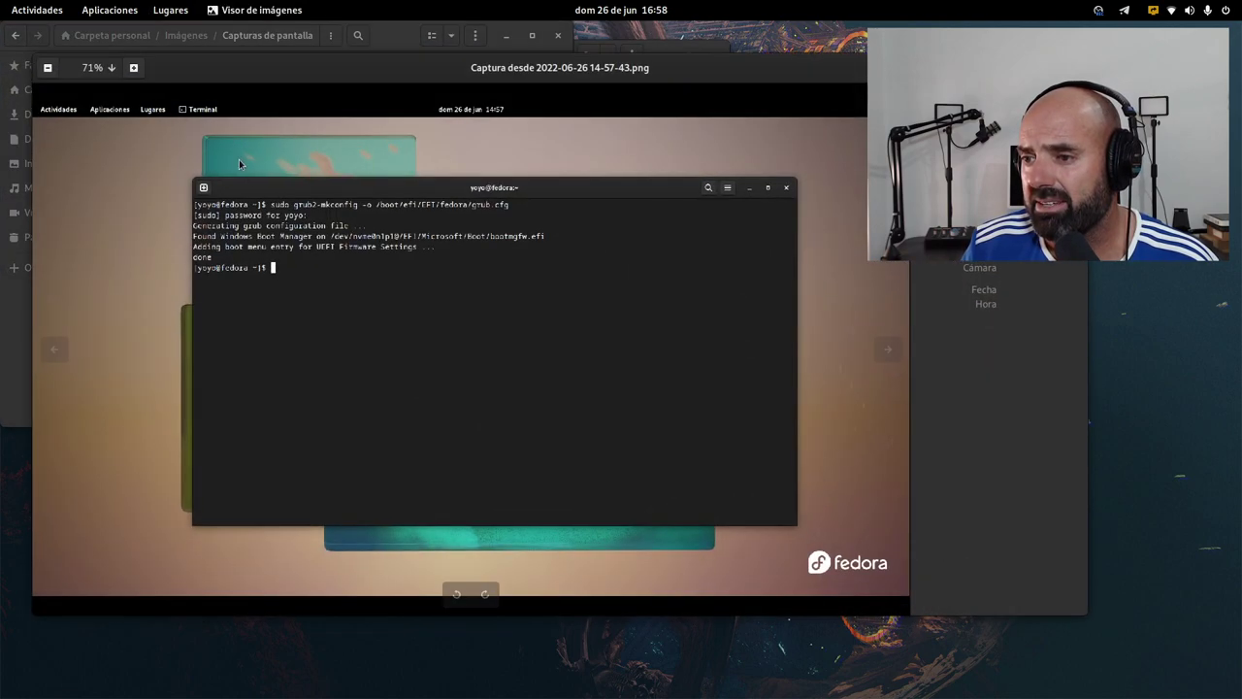
- Zoom the screenshot to 127% and frame the grub2-mkconfig command with its terminal output
left_click(133, 67)
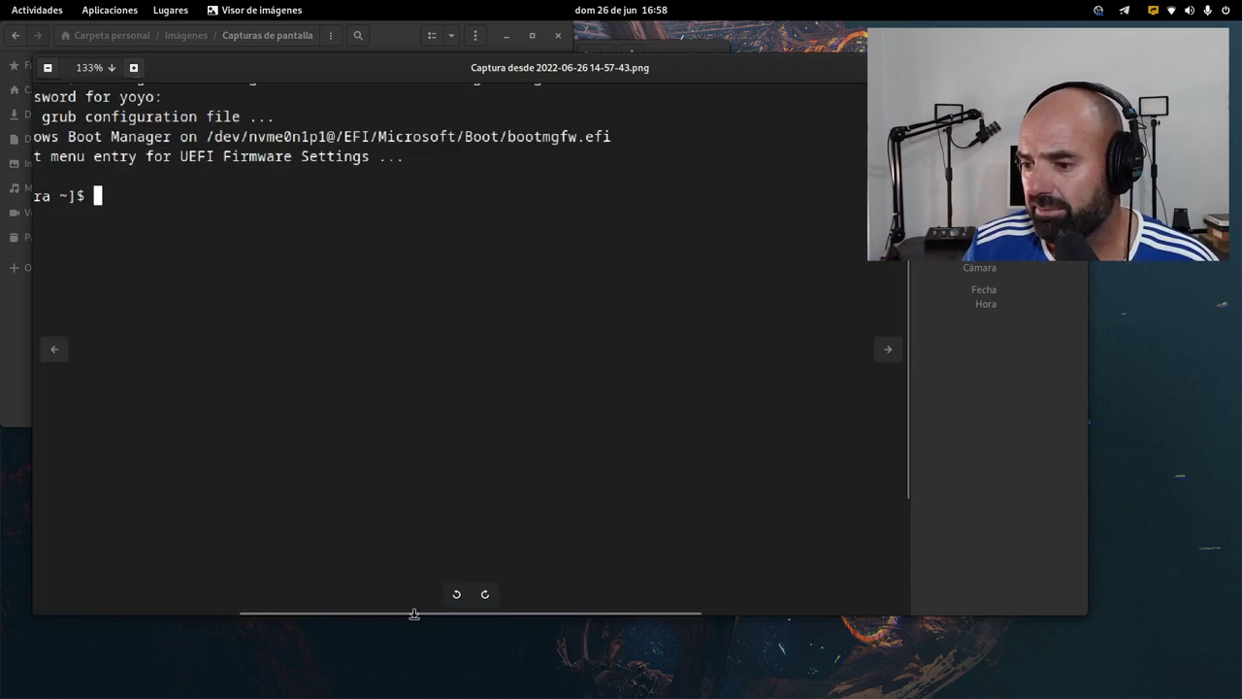
left_click_drag(409, 615, 300, 606)
scroll(641, 464, "up", 1)
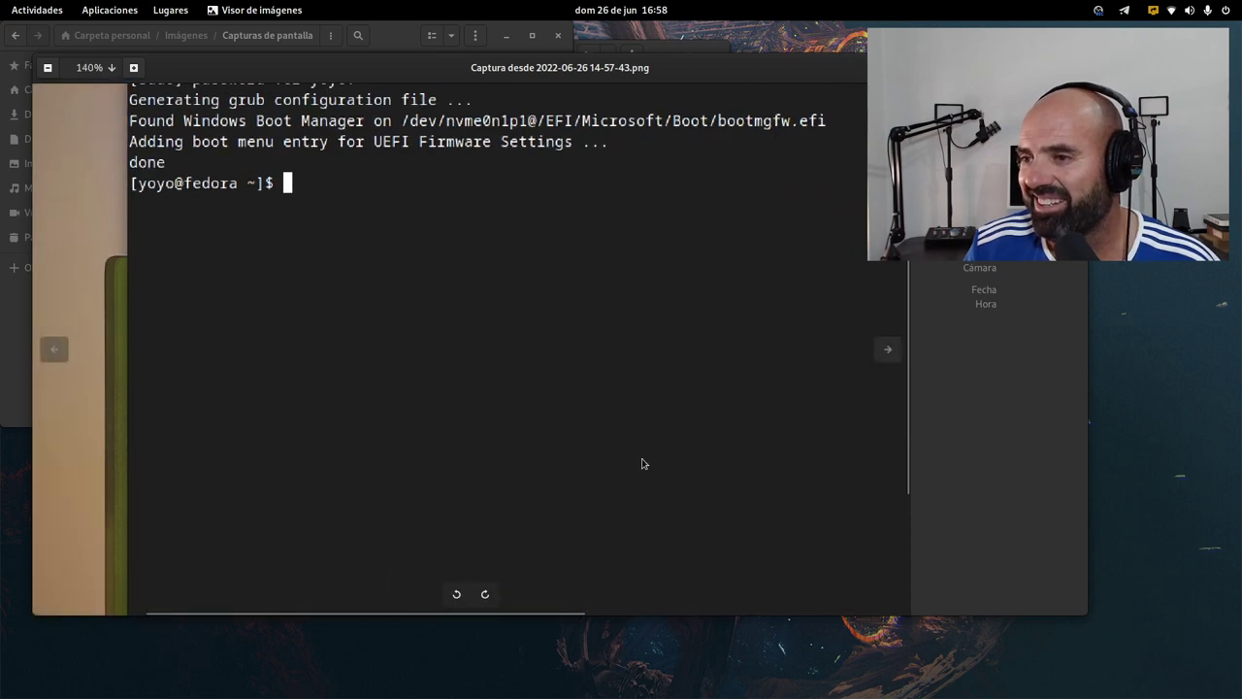
scroll(642, 464, "down", 1)
scroll(611, 587, "down", 1)
left_click_drag(558, 617, 596, 572)
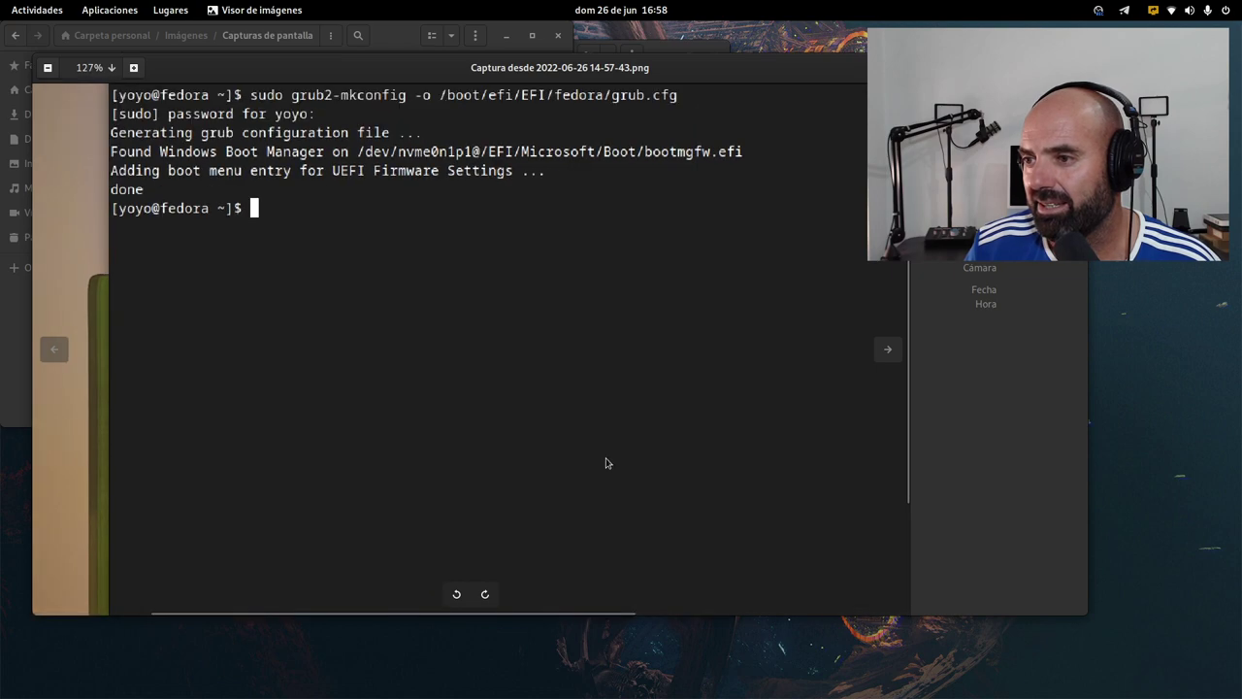
- Zoom the terminal screenshot out to 115%, close it, and minimise the Capturas de pantalla folder window
scroll(606, 463, "down", 1)
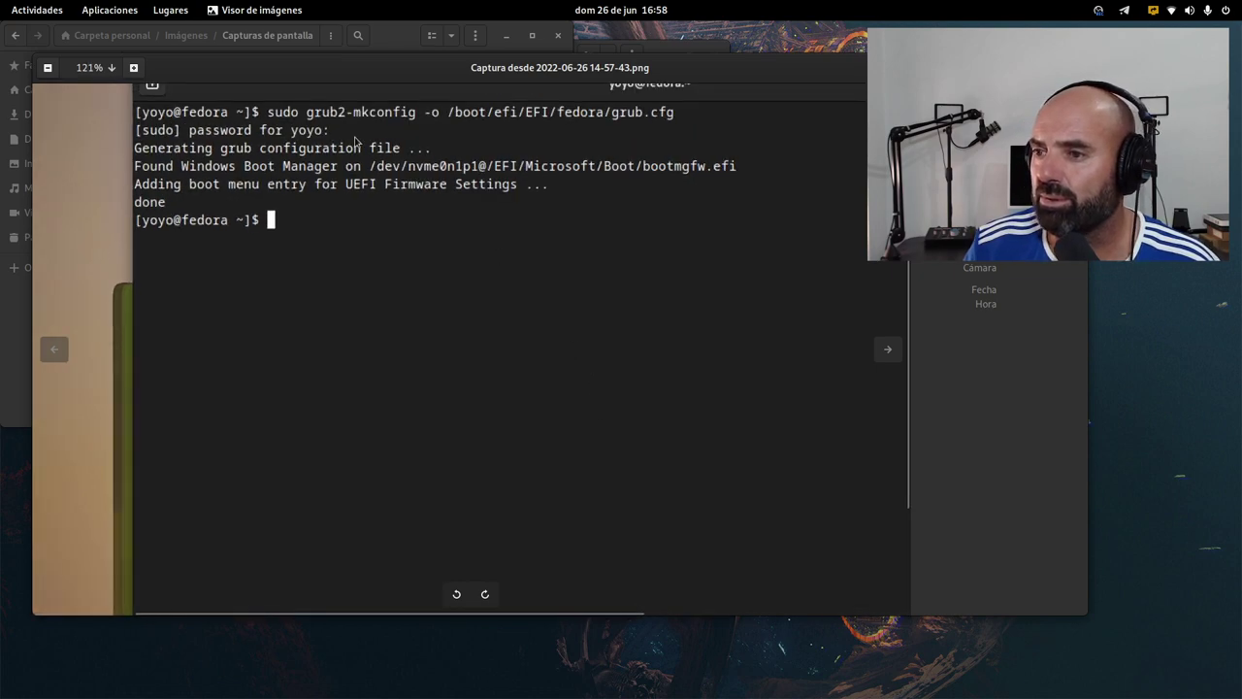
scroll(357, 141, "down", 1)
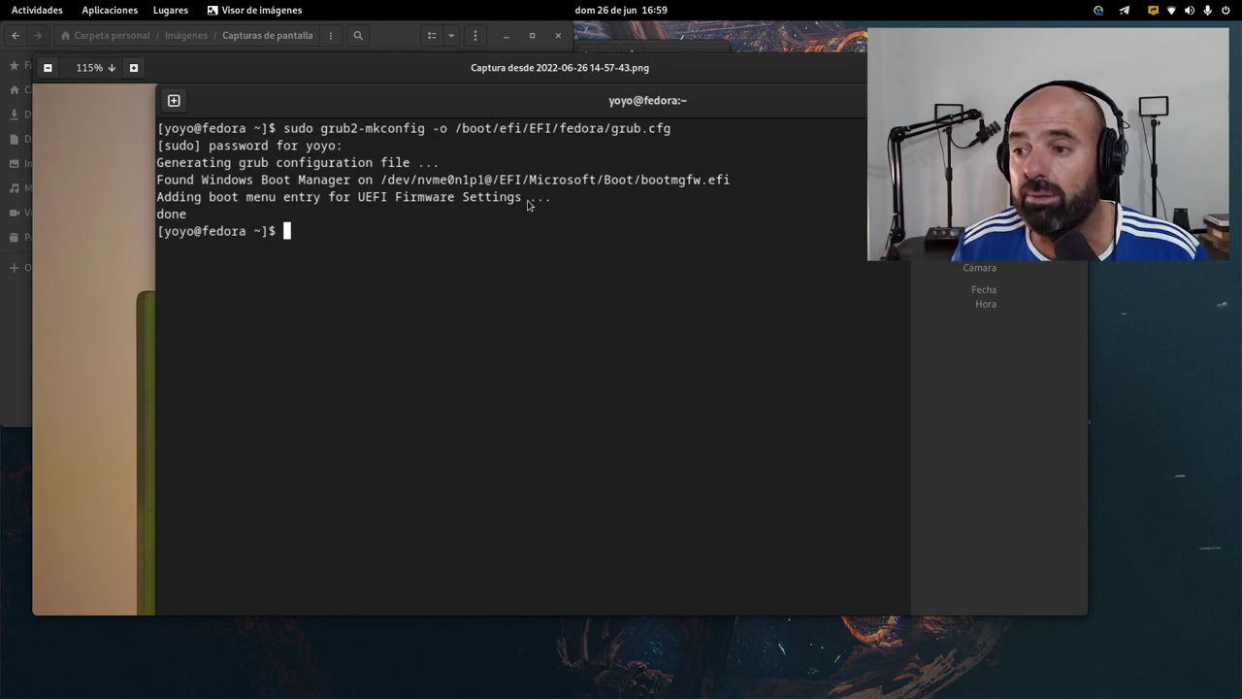
key("ctrl+w")
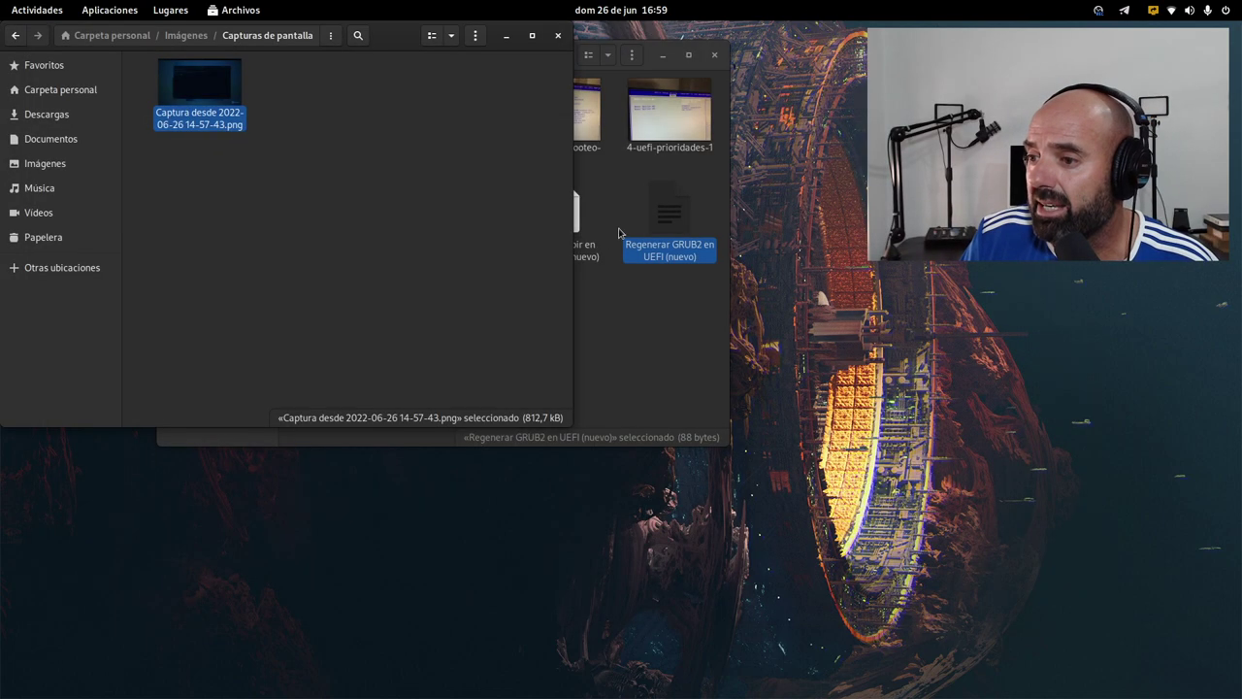
left_click_drag(393, 35, 519, 206)
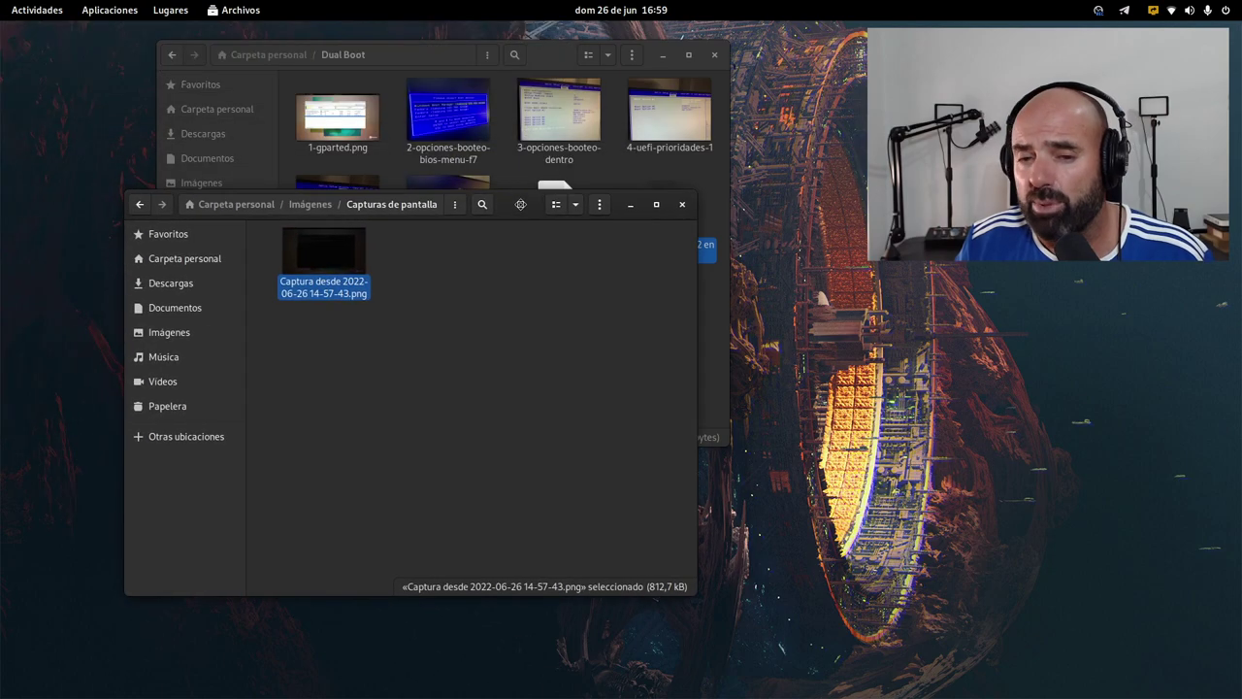
left_click(485, 358)
left_click(634, 206)
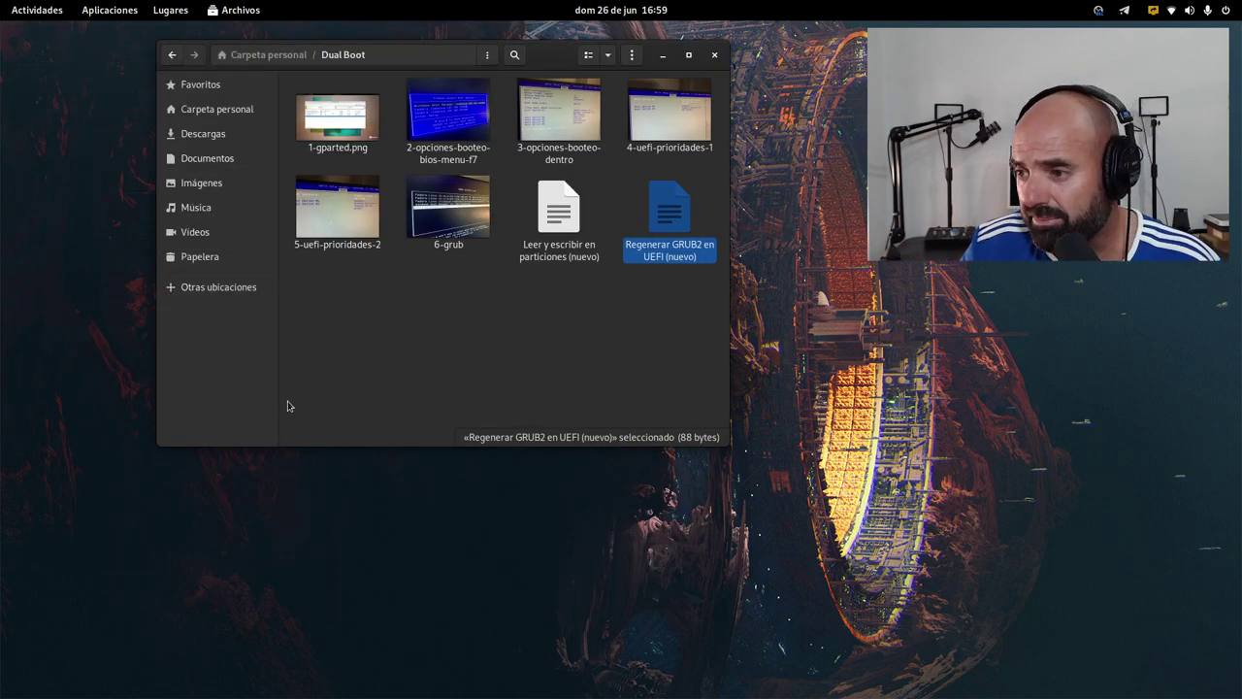
- View the photo 6-grub from the Dual Boot folder with the GRUB boot entries in frame, and close it
double_click(437, 224)
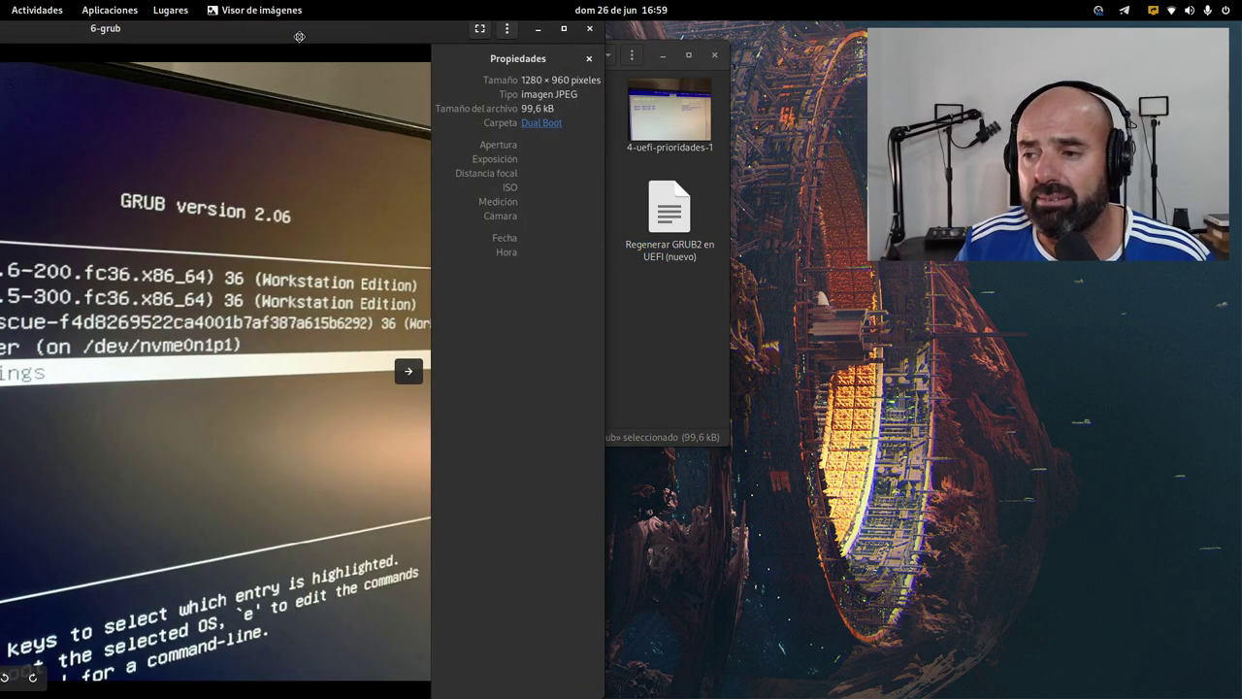
left_click_drag(196, 21, 726, 62)
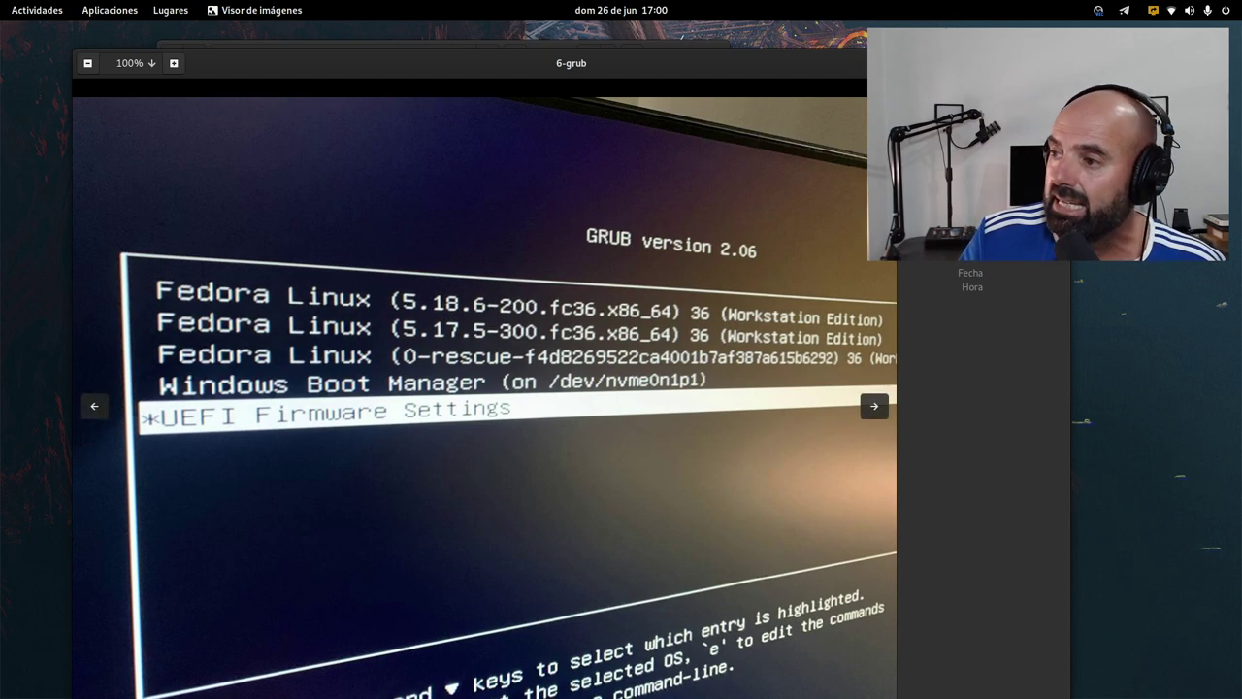
key("Escape")
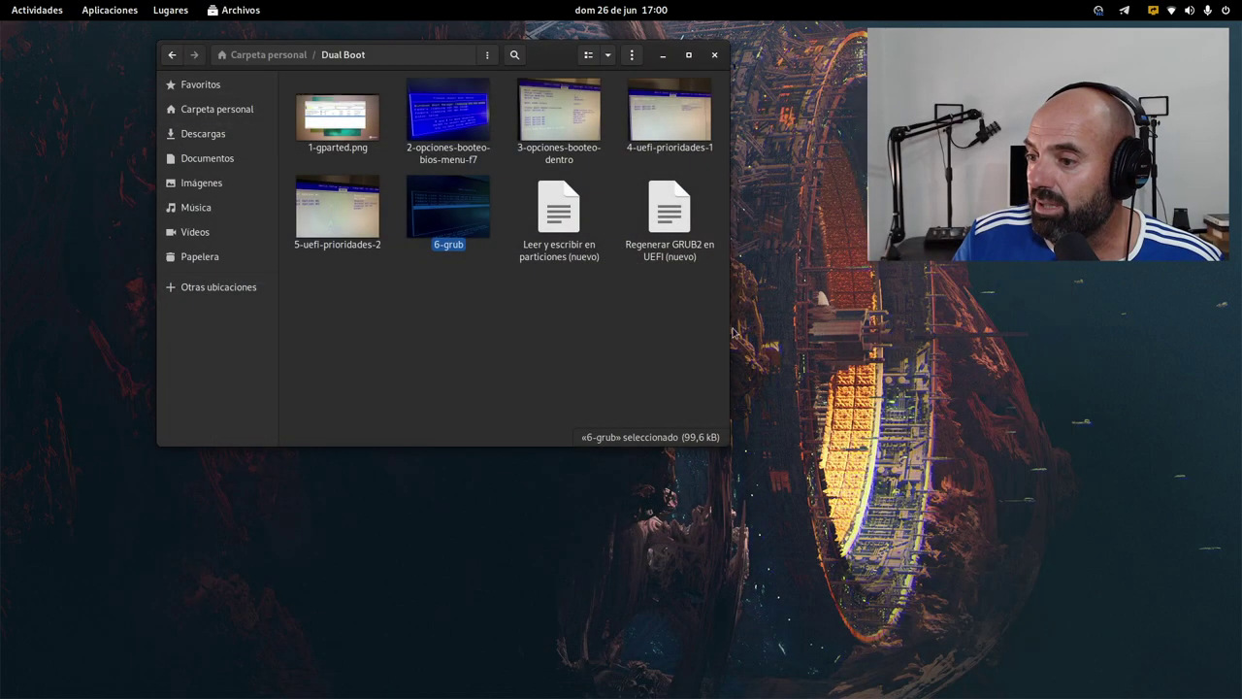
left_click(507, 384)
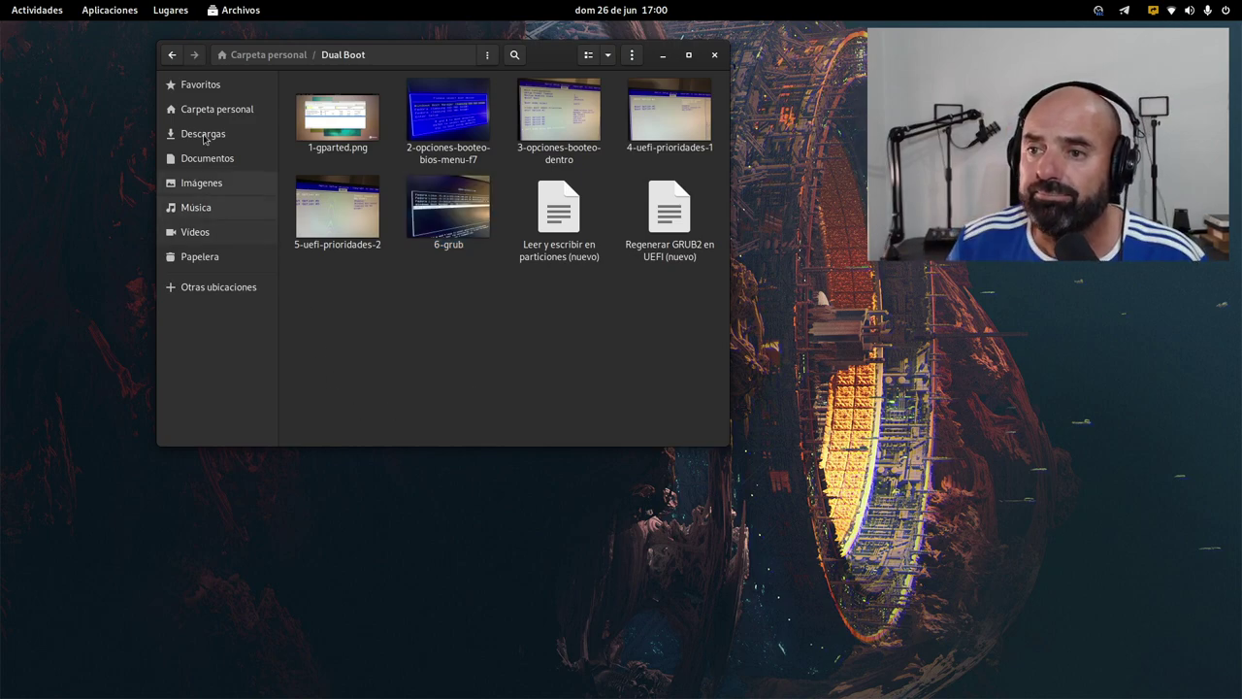
- Open the Equipo location in a separate file window and enlarge that window
left_click(170, 10)
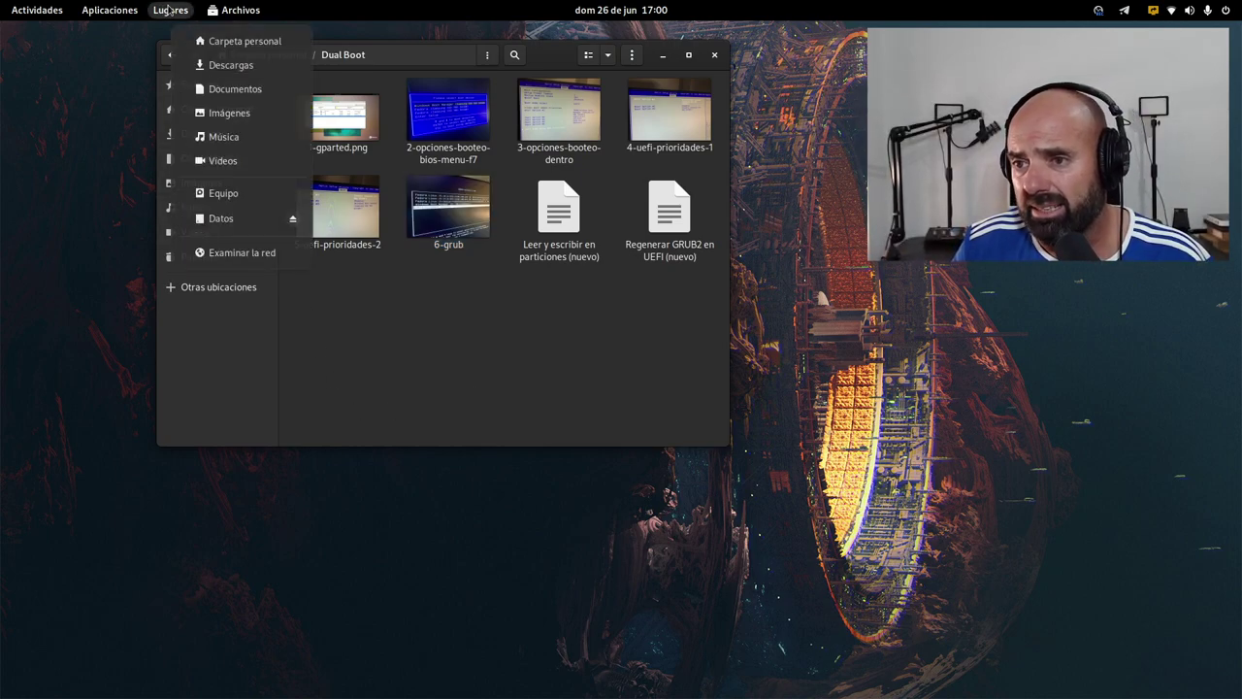
left_click(224, 200)
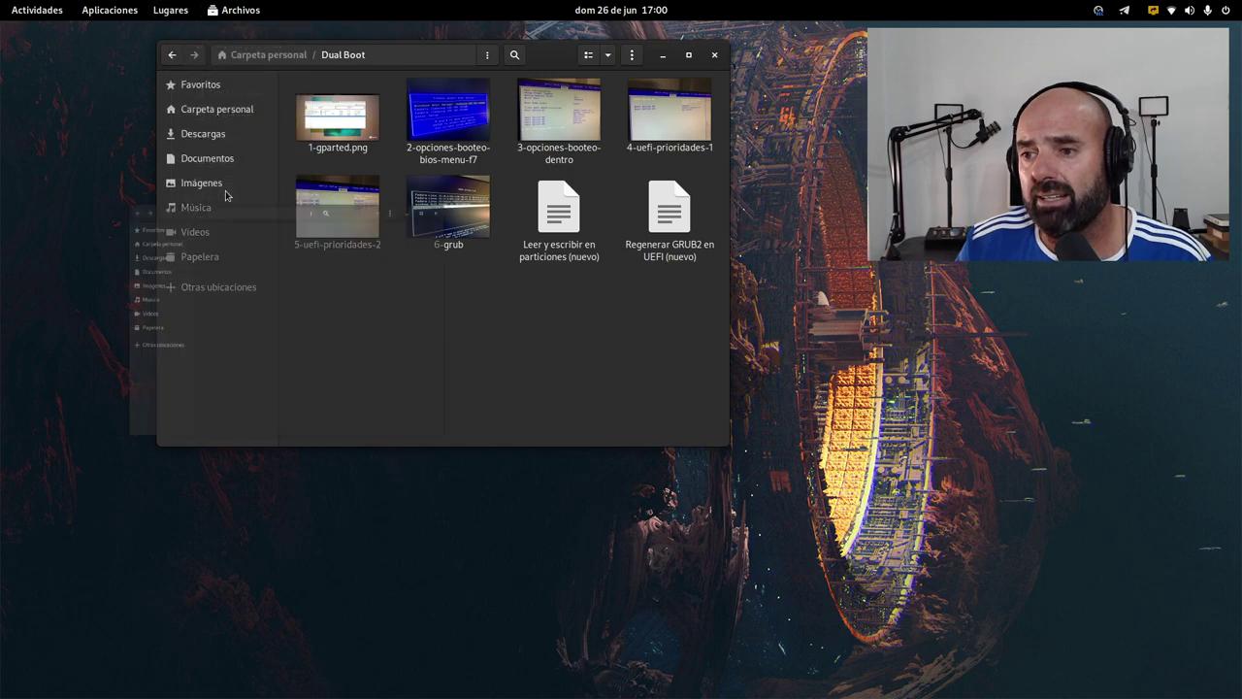
left_click_drag(400, 33, 560, 130)
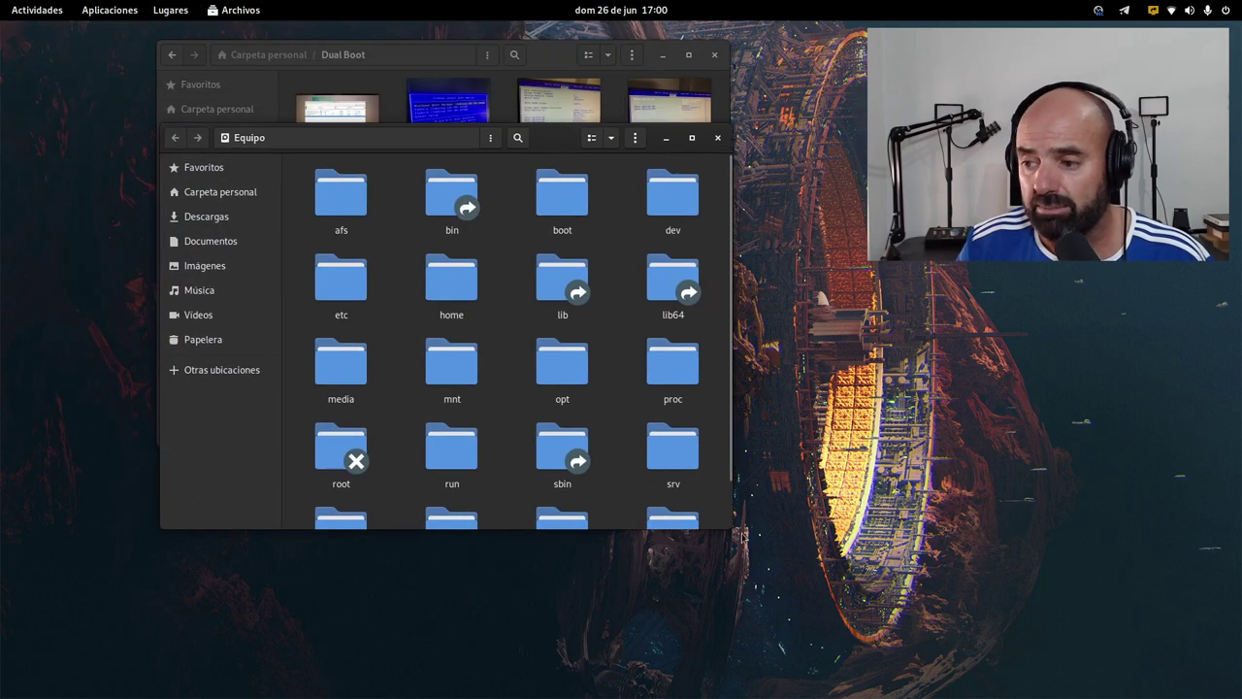
left_click_drag(714, 513, 1007, 616)
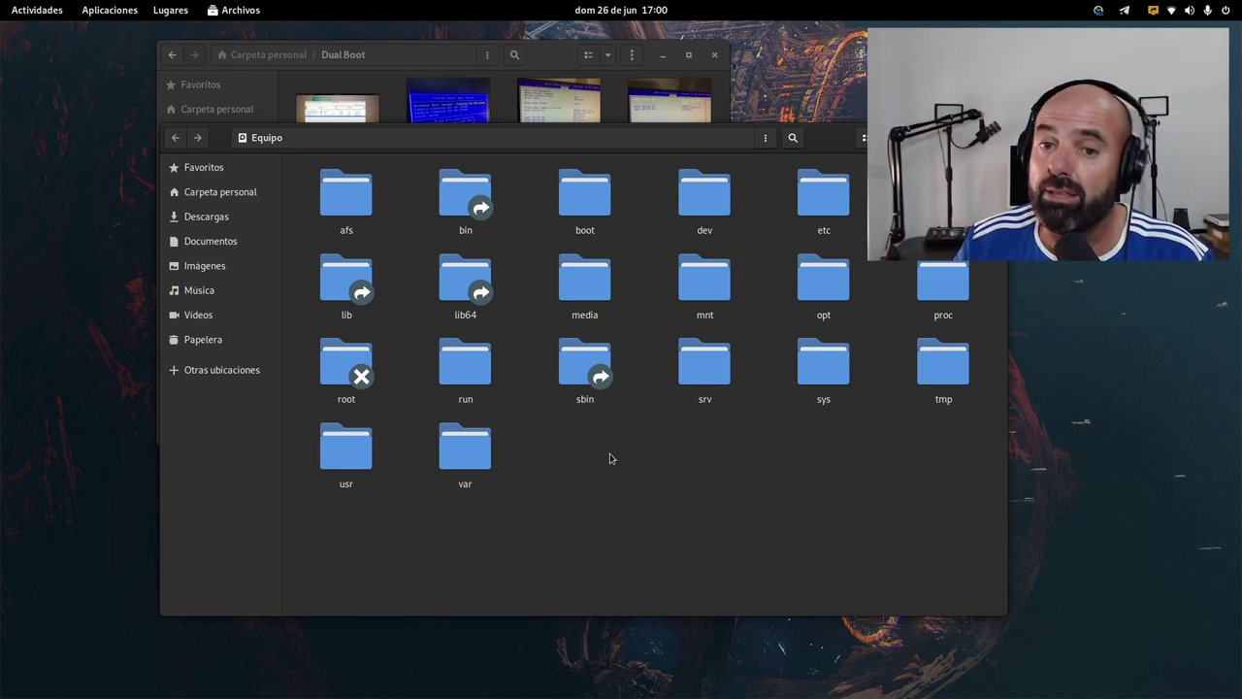
- Open the grub file from the /etc/default folder in the text editor
double_click(821, 215)
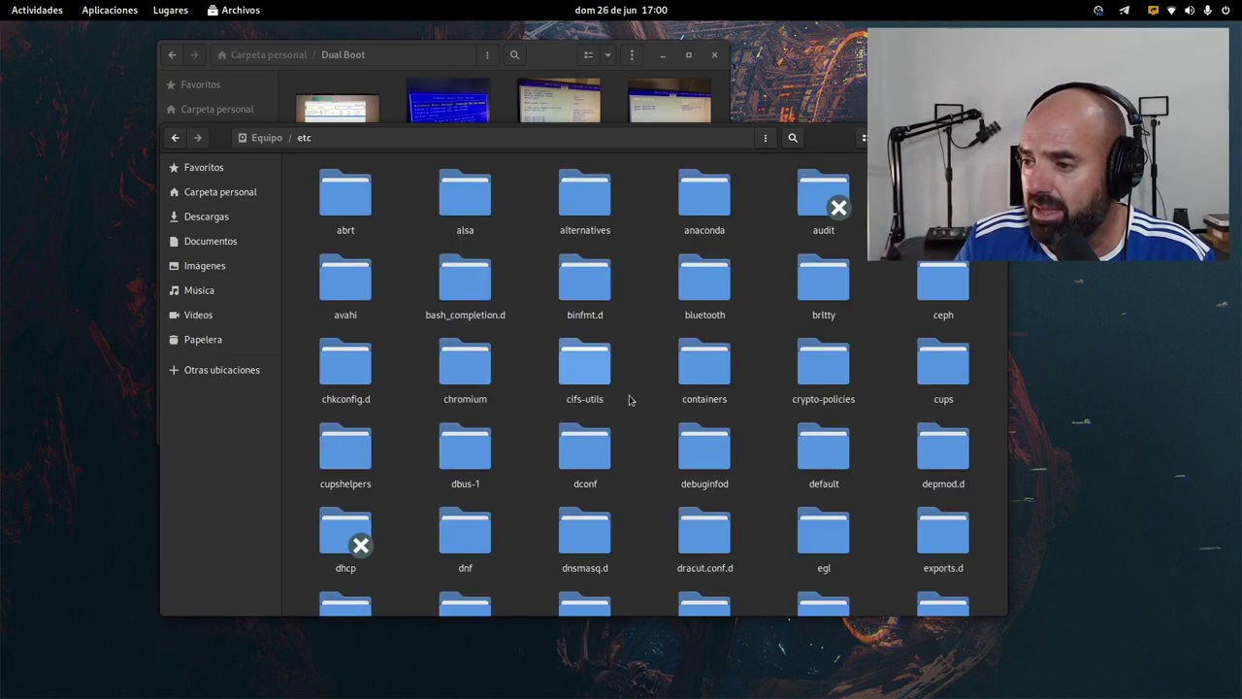
scroll(654, 443, "down", 1)
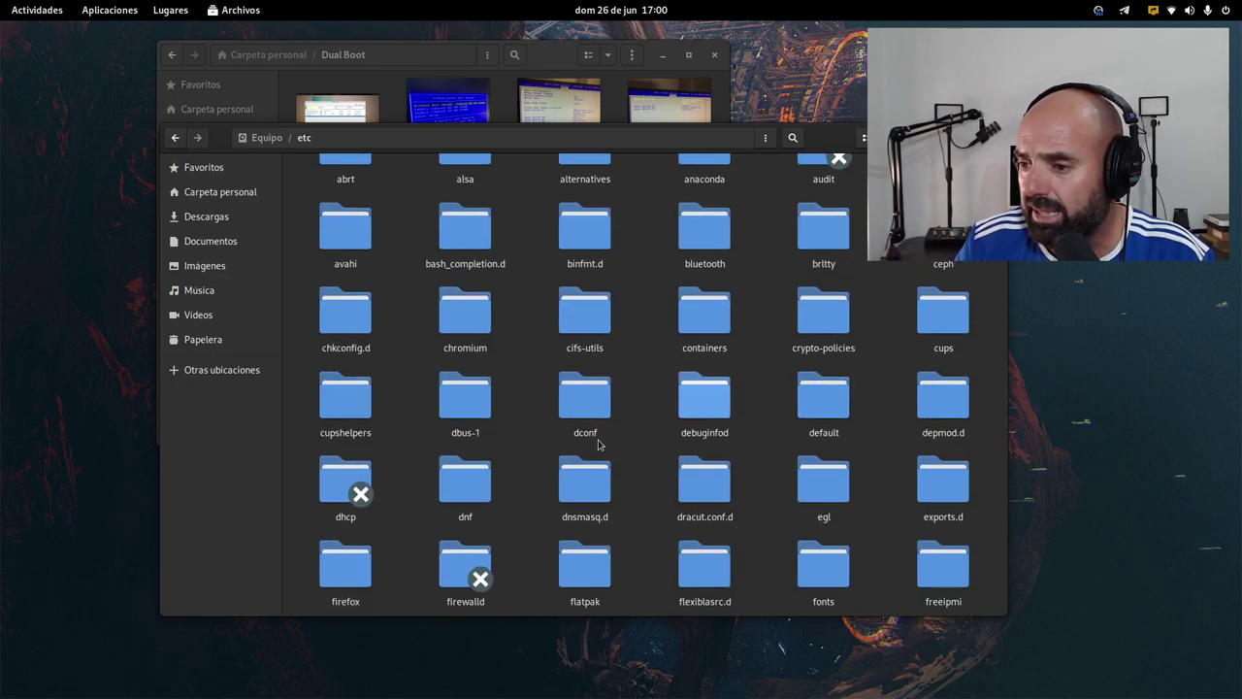
scroll(599, 444, "up", 1)
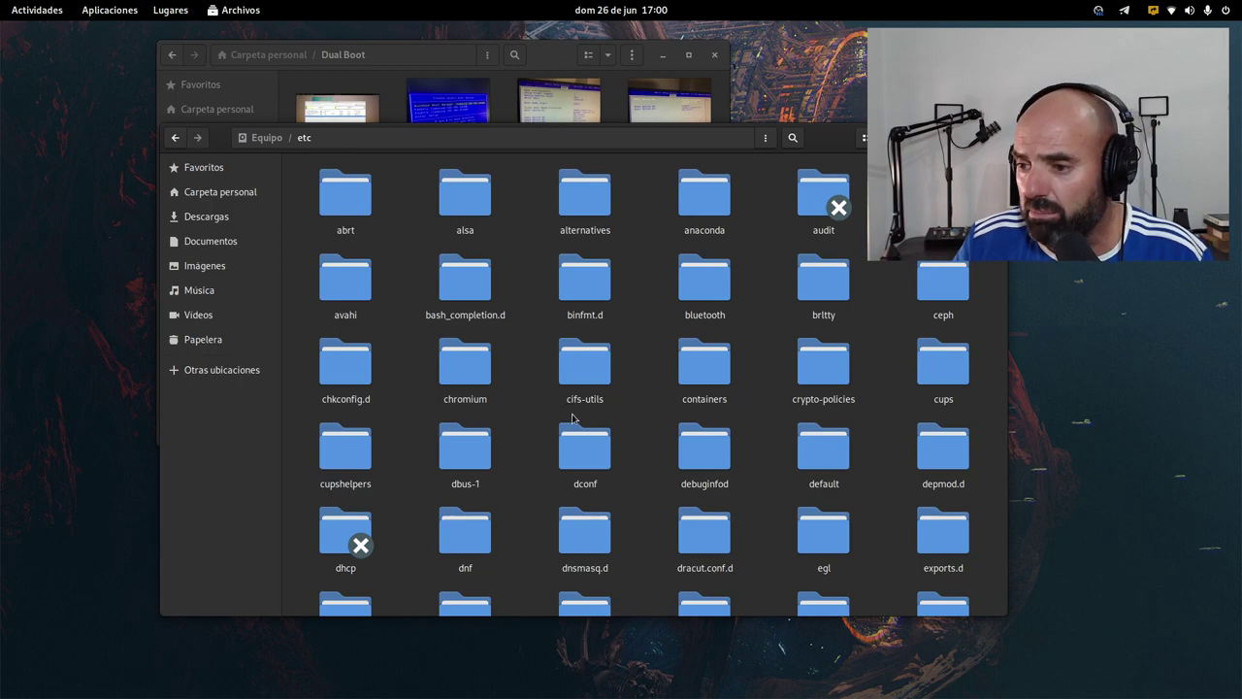
scroll(573, 420, "down", 2)
scroll(505, 428, "down", 1)
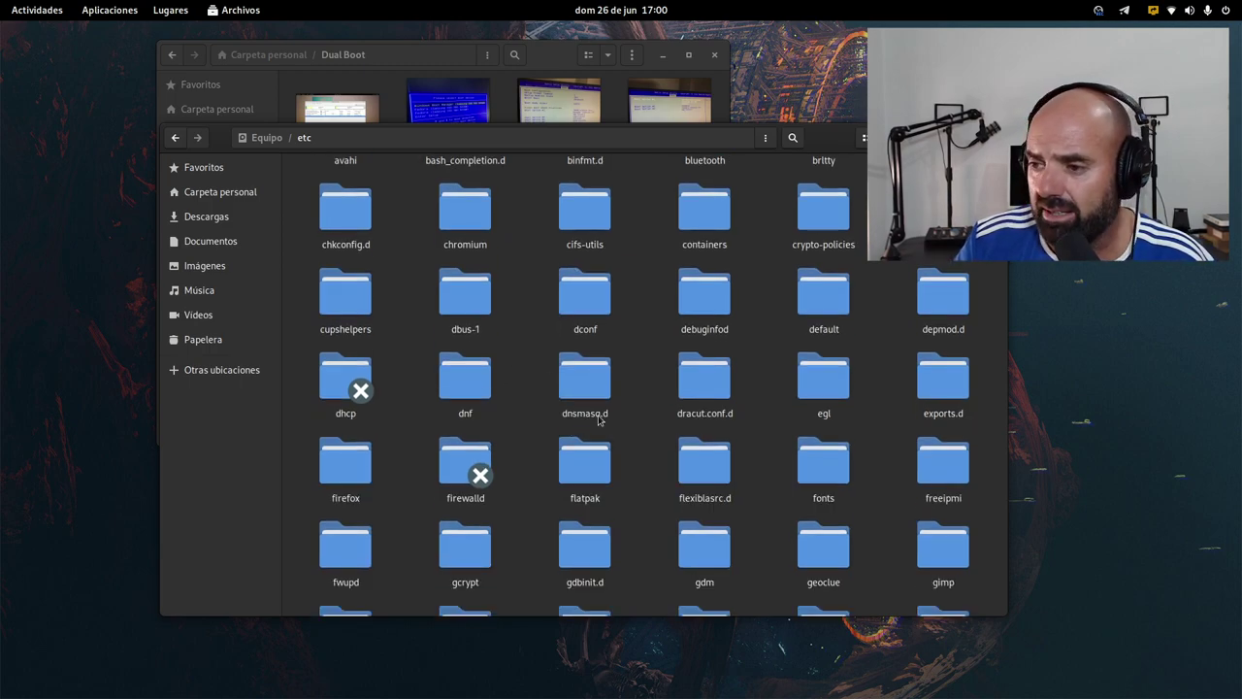
scroll(596, 419, "down", 1)
left_click(822, 254)
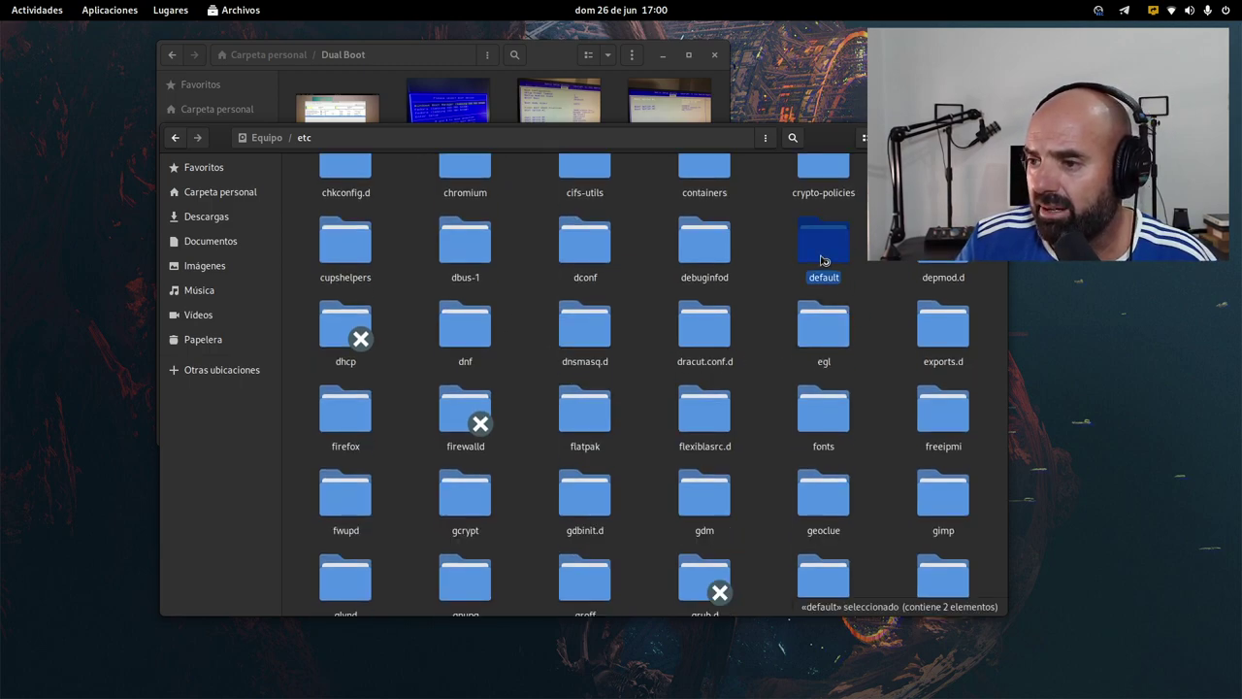
double_click(823, 254)
right_click(351, 209)
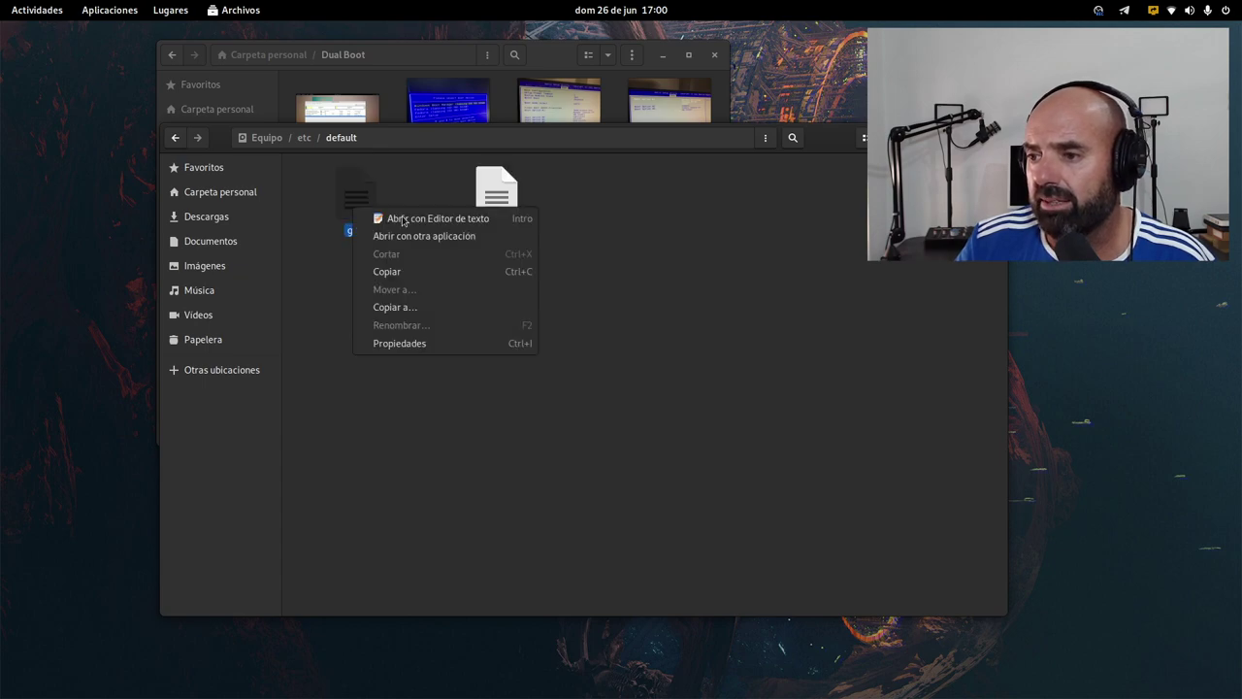
left_click(404, 219)
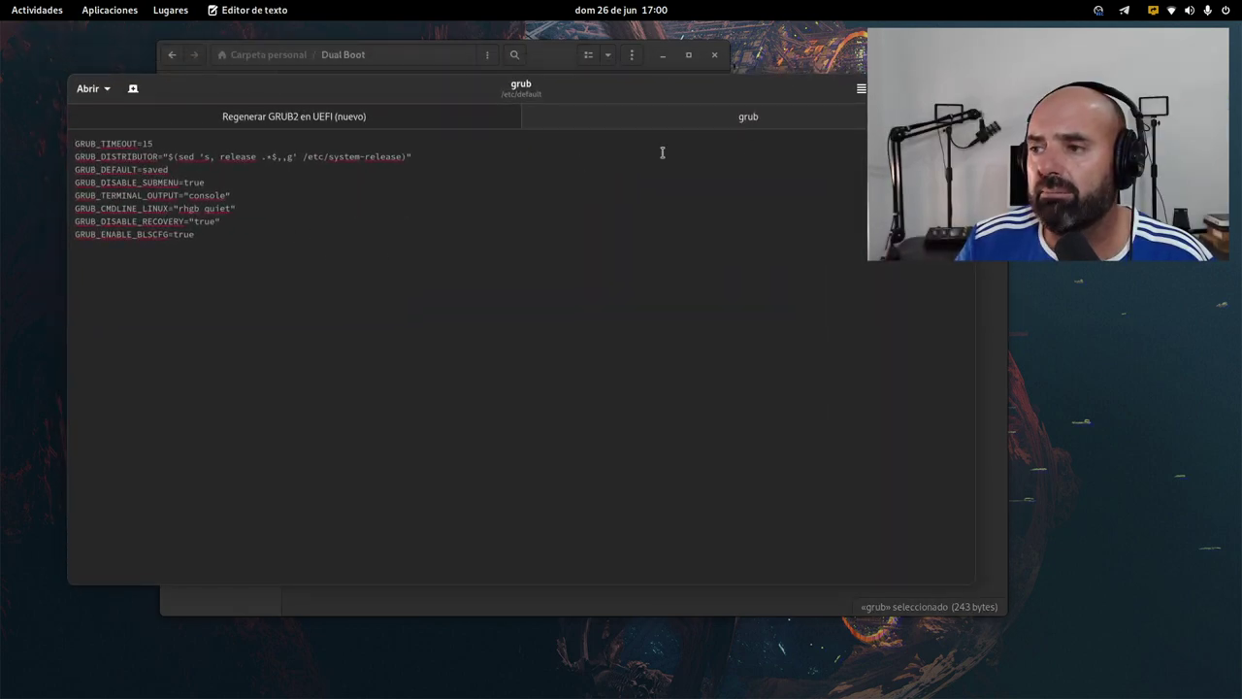
- Enlarge the text of the grub configuration file to a comfortably readable size
left_click(861, 88)
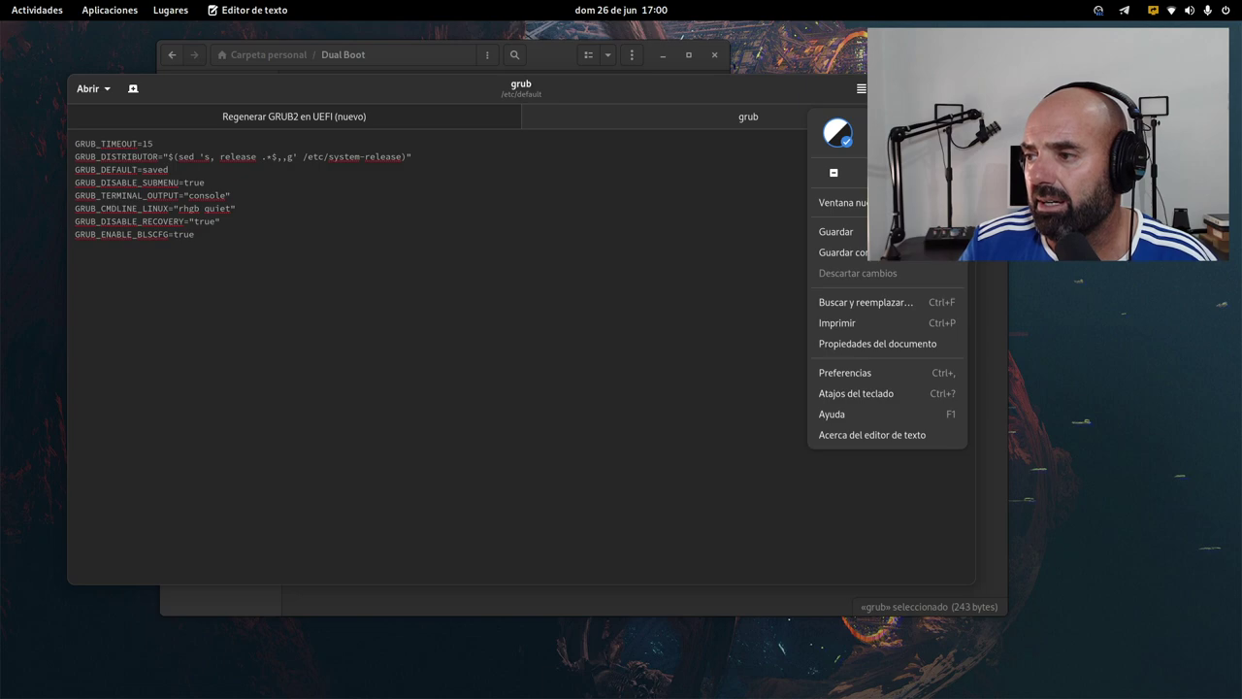
key("ctrl+plus")
key("ctrl+plus")
key("ctrl+plus")
key("ctrl+plus")
key("ctrl+plus")
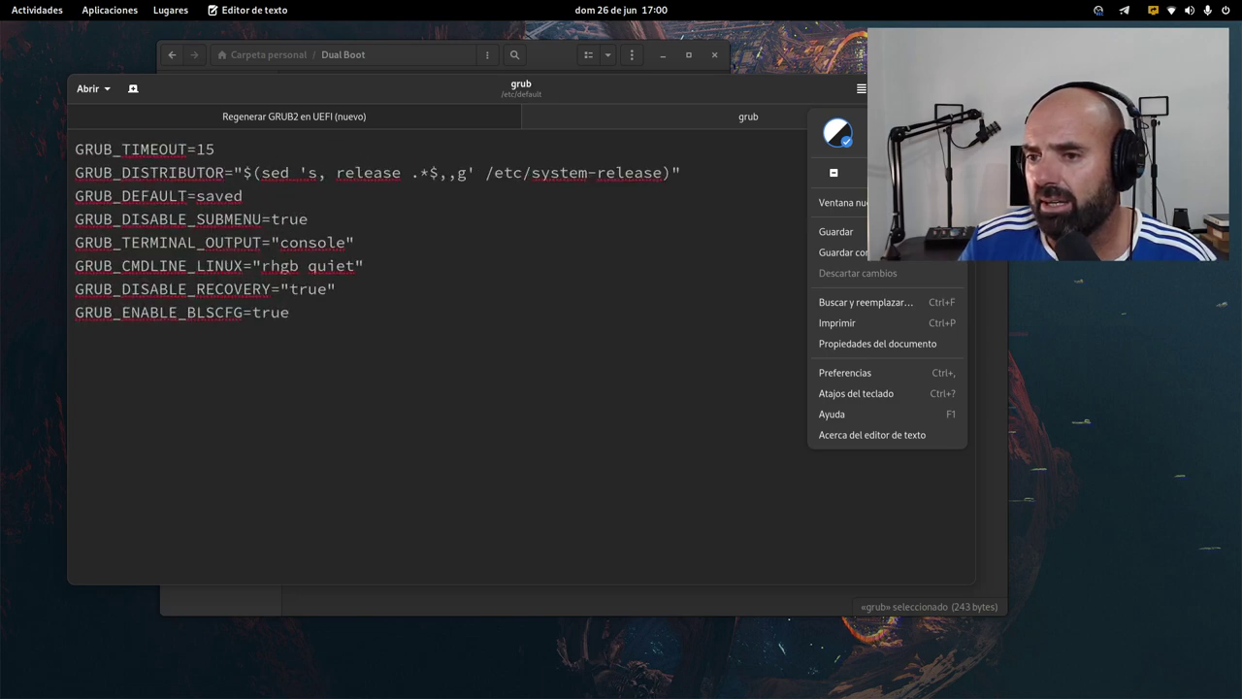
key("ctrl+plus")
key("ctrl+plus")
left_click(640, 313)
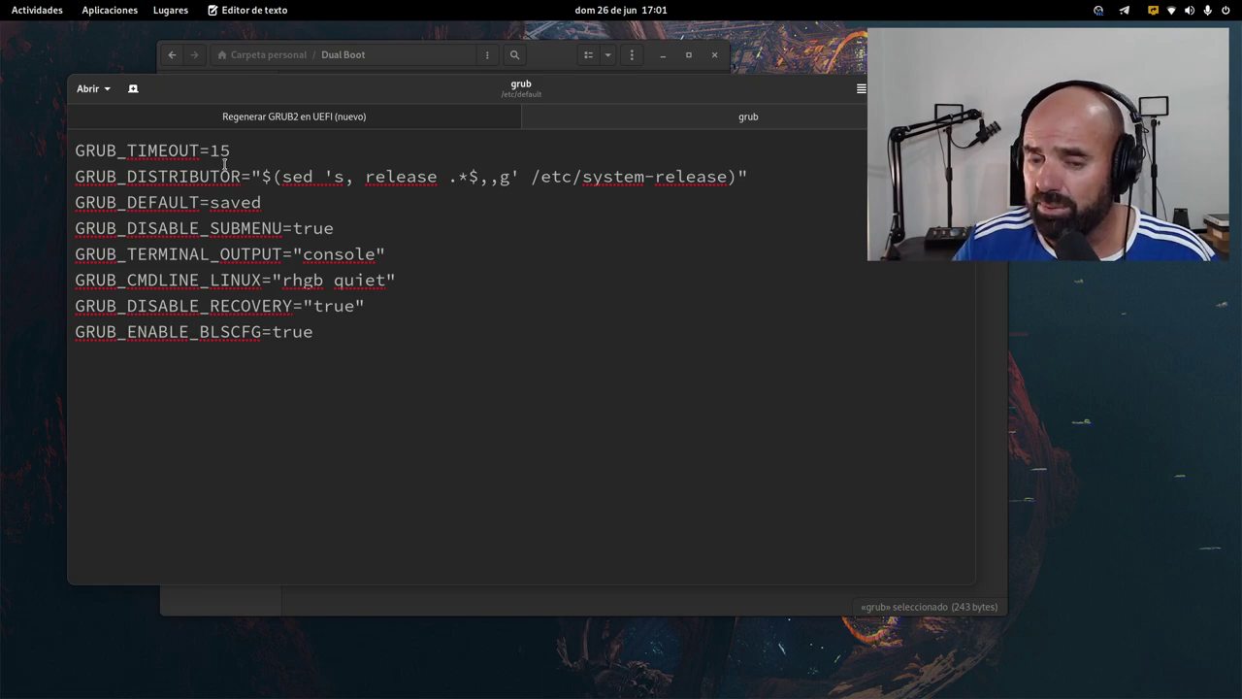
- Review the grub2-mkconfig command in the Regenerar GRUB2 en UEFI (nuevo) document and return to the GRUB_TIMEOUT line of the grub file
left_click(287, 117)
left_click_drag(748, 220, 78, 222)
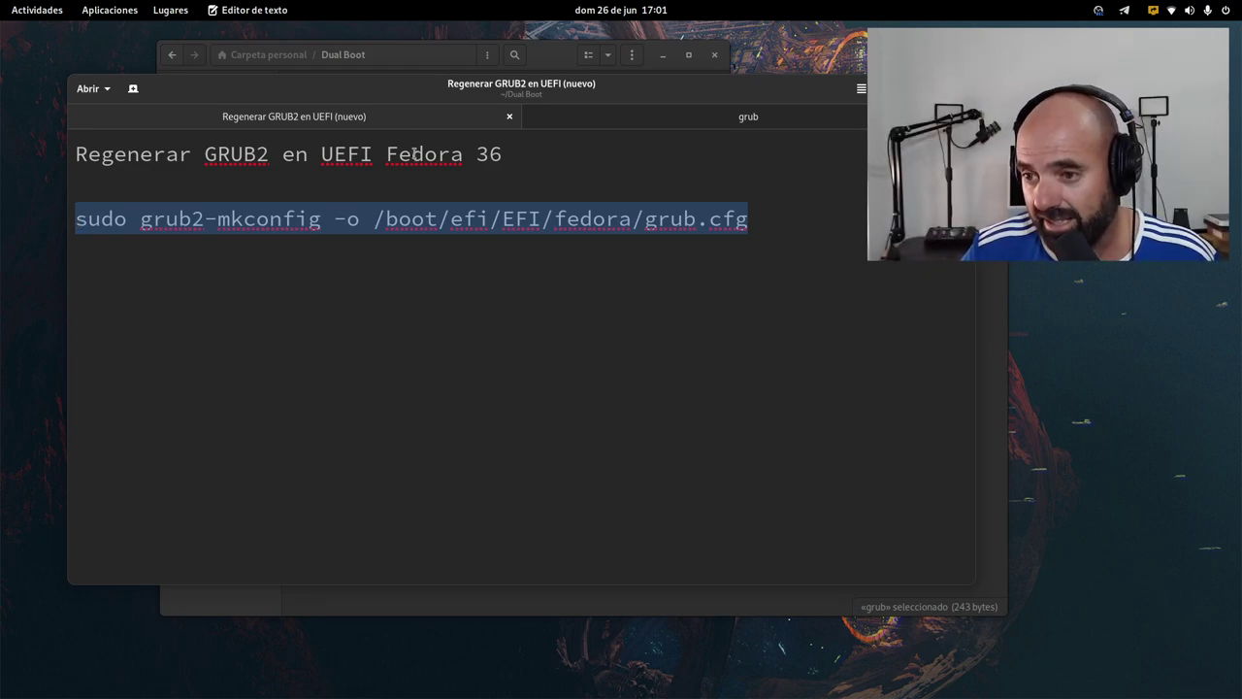
left_click(602, 119)
left_click(245, 152)
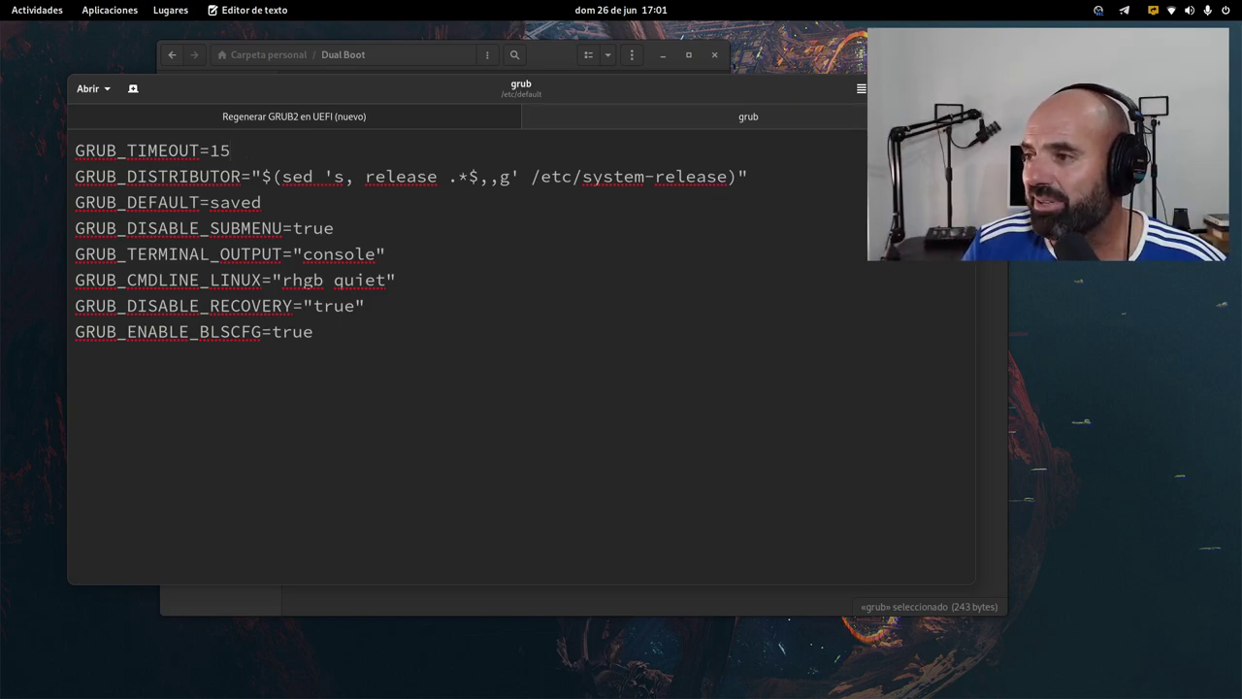
- Minimise the text editor and the default folder window, and switch to the Terminal
left_click(959, 88)
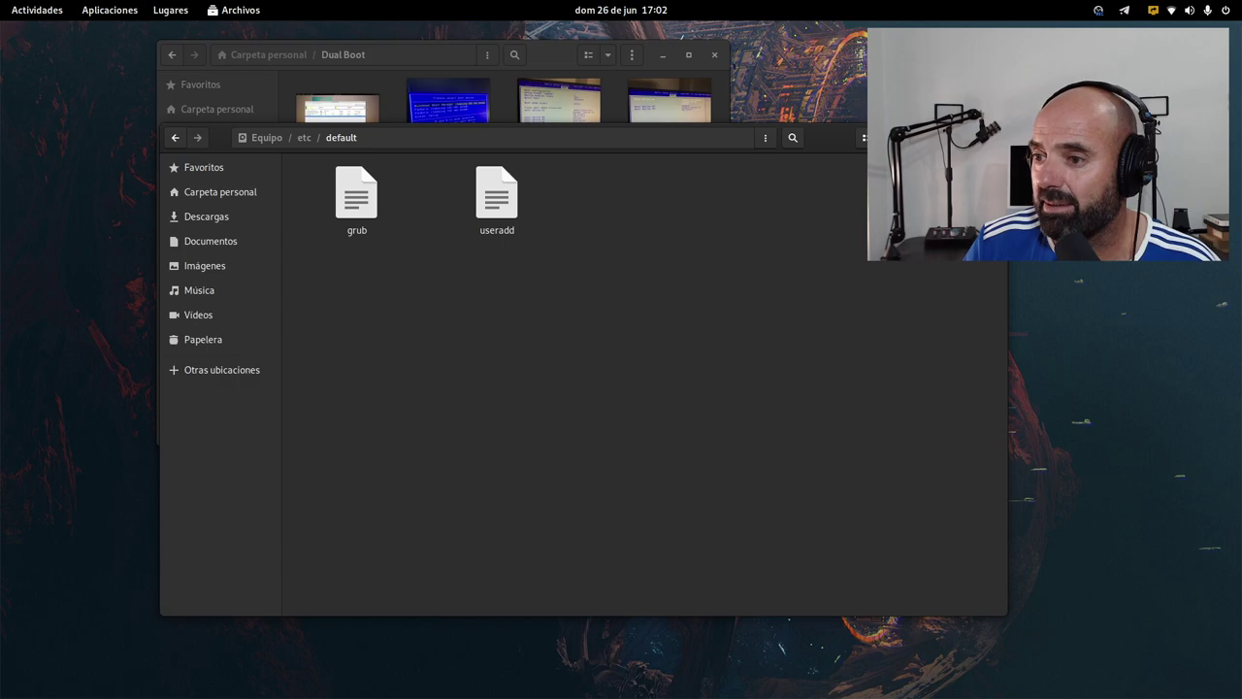
key("ctrl+w")
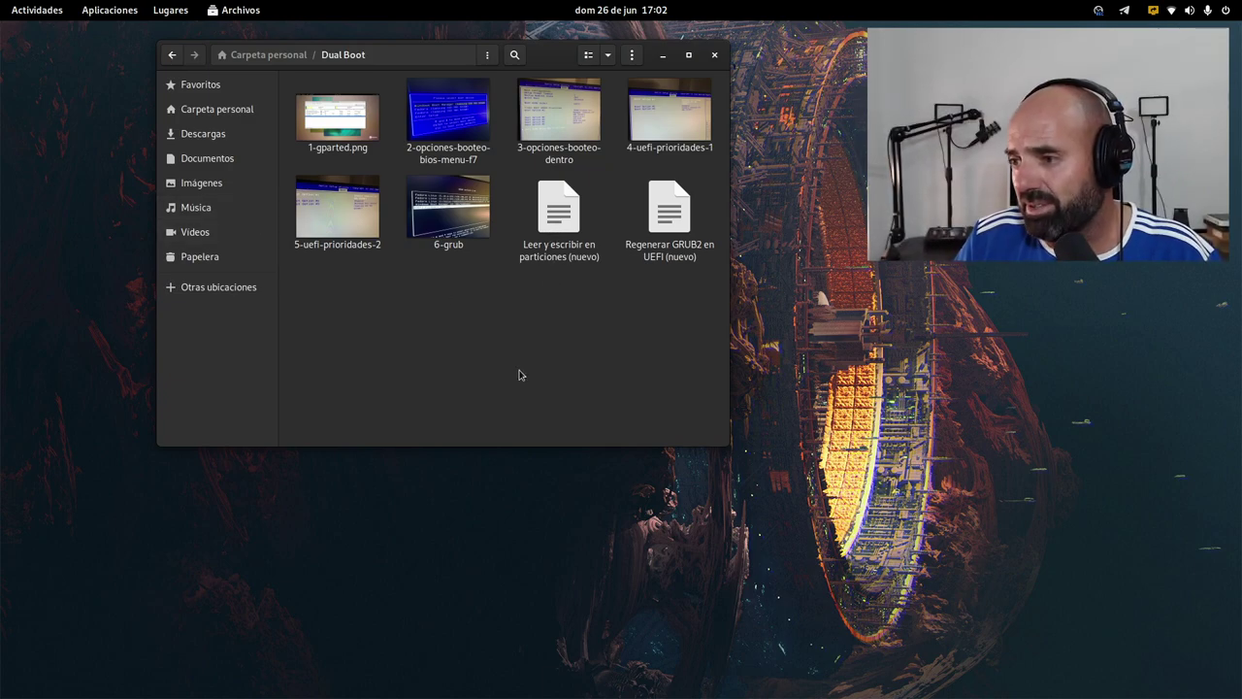
key("super")
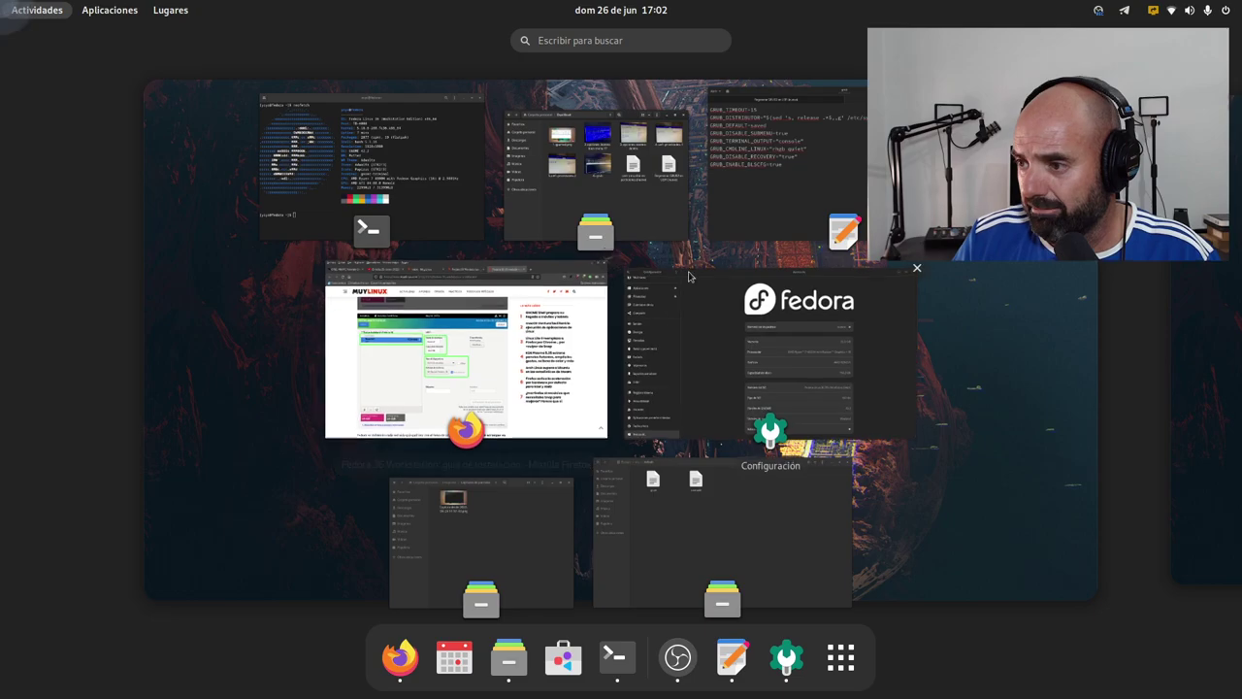
left_click(758, 201)
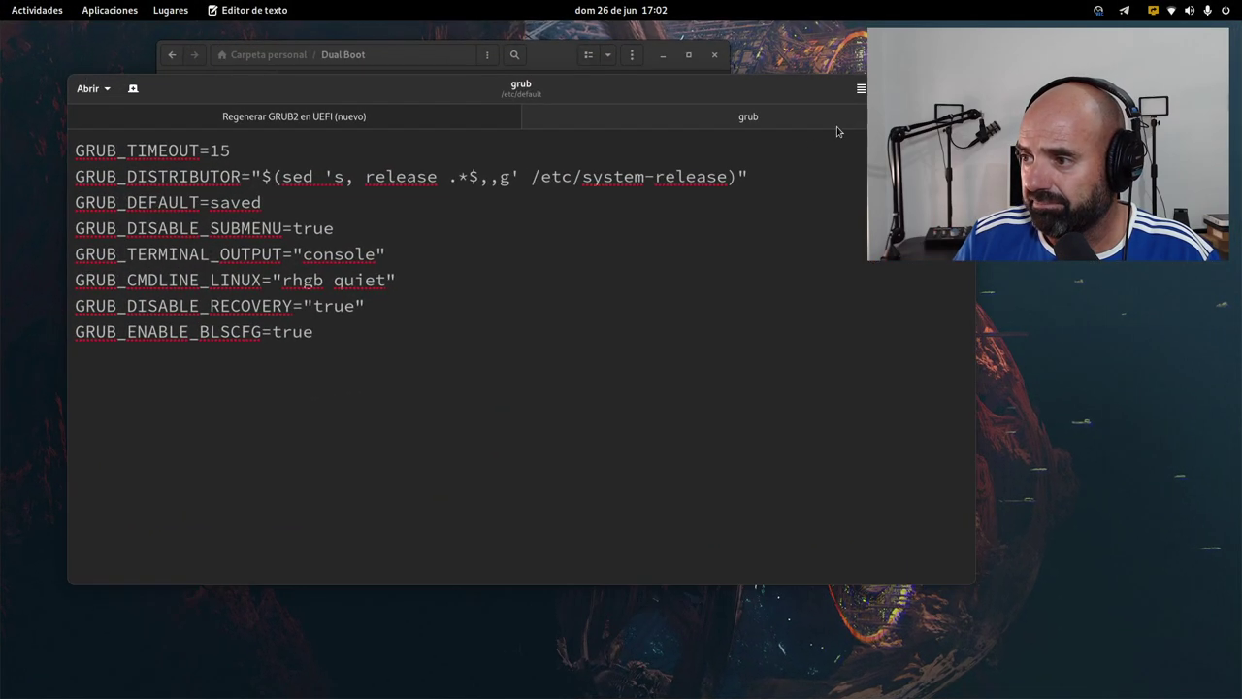
key("super")
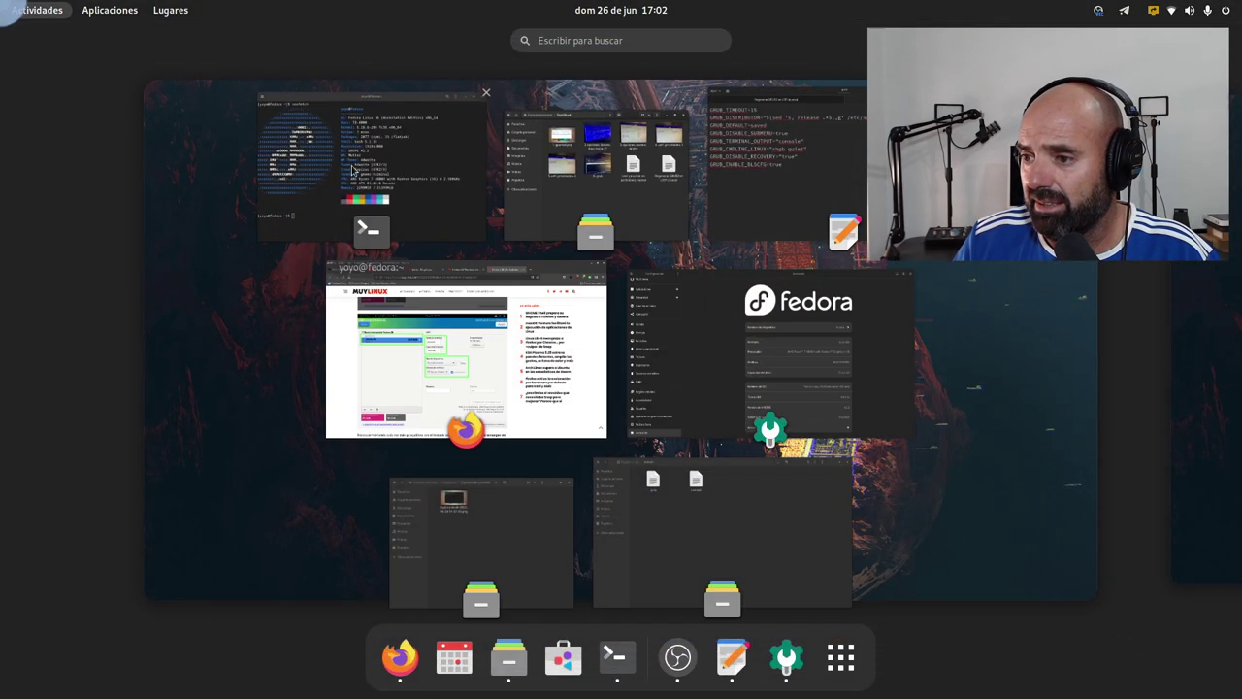
left_click(305, 166)
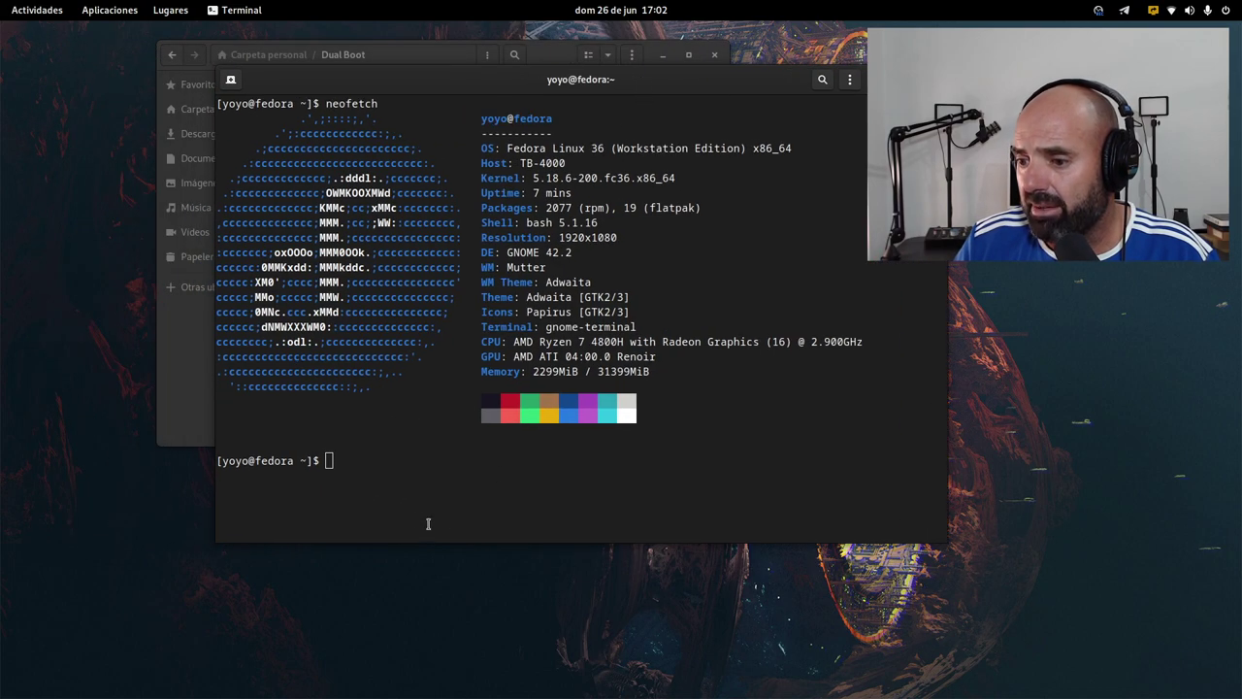
- Open /etc/fstab in Geany with root privileges from the Terminal, authenticating with the account password
left_click(377, 463)
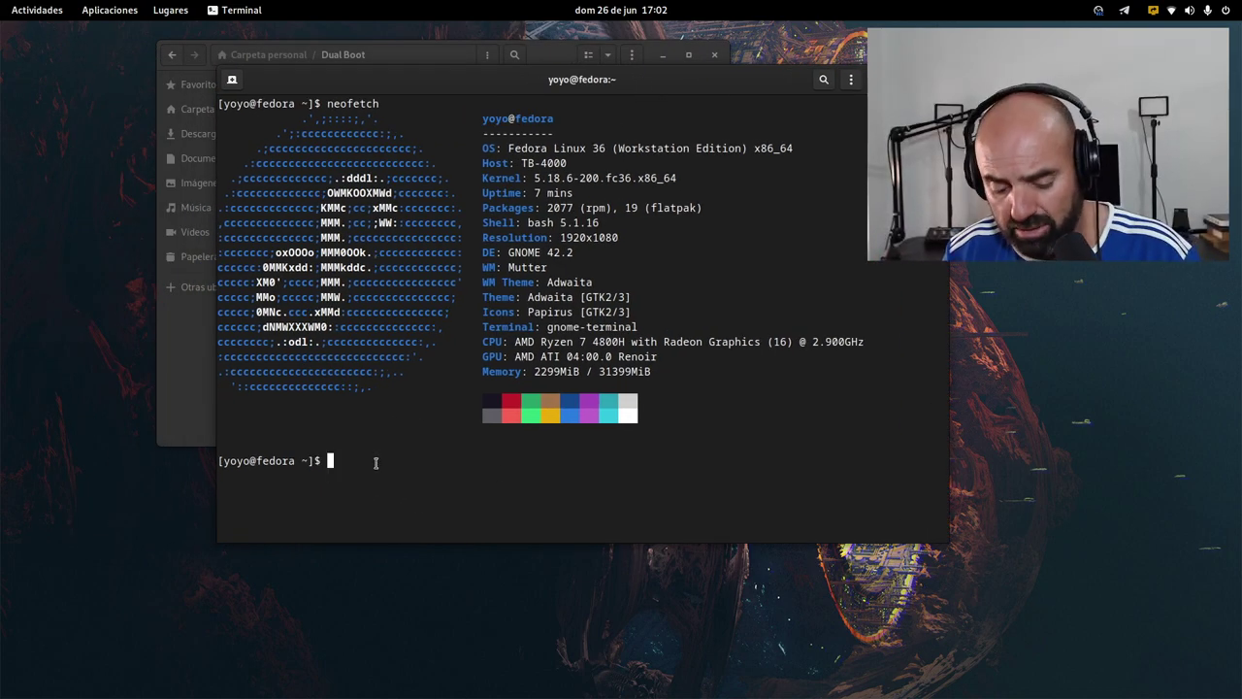
type("sudo nano")
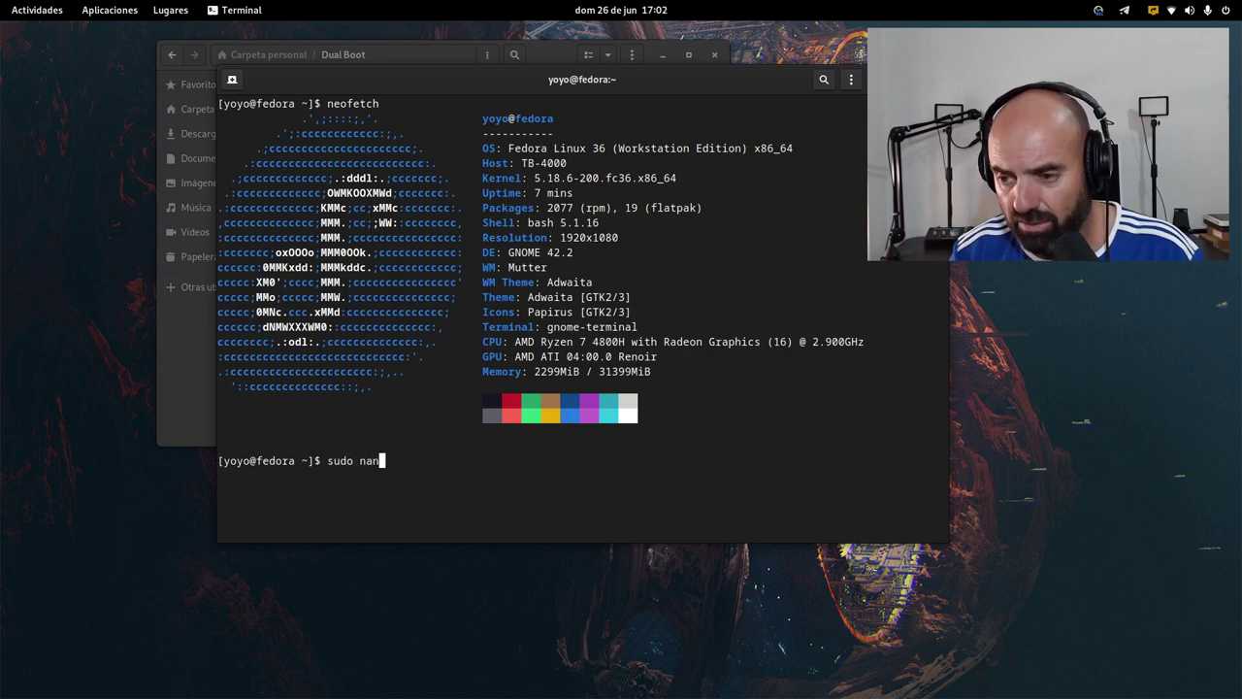
key("BackSpace")
key("BackSpace")
key("BackSpace")
key("BackSpace")
type("geany")
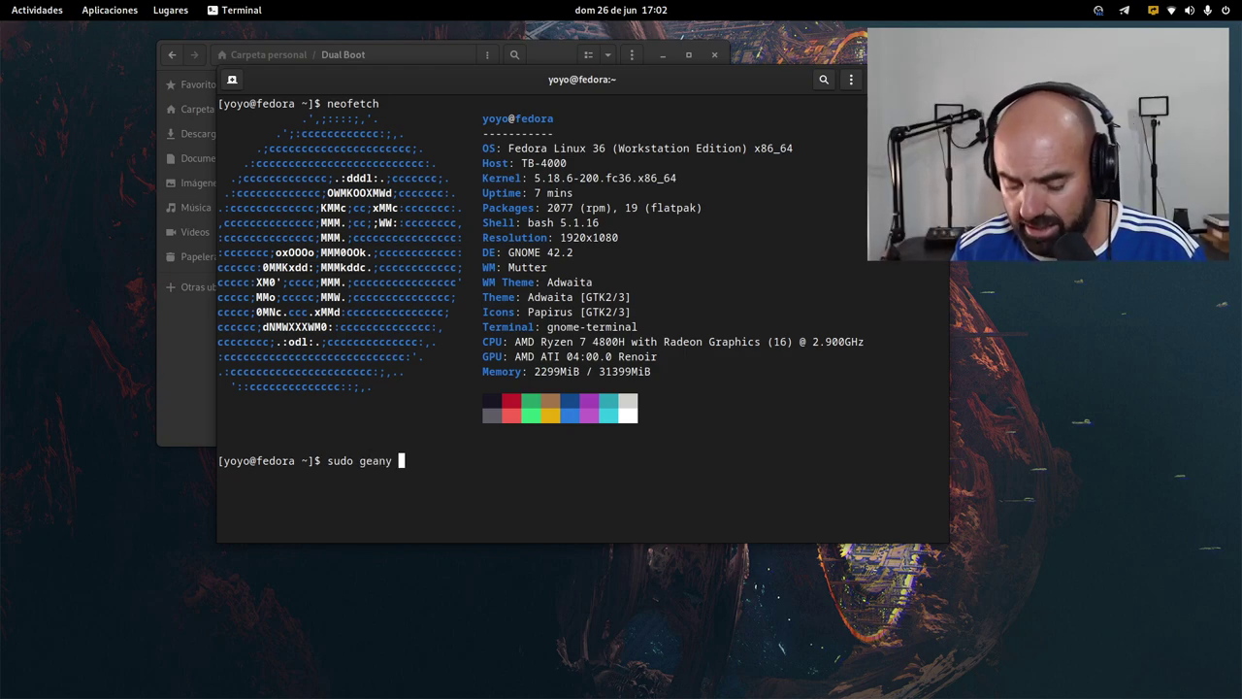
type(" /etc")
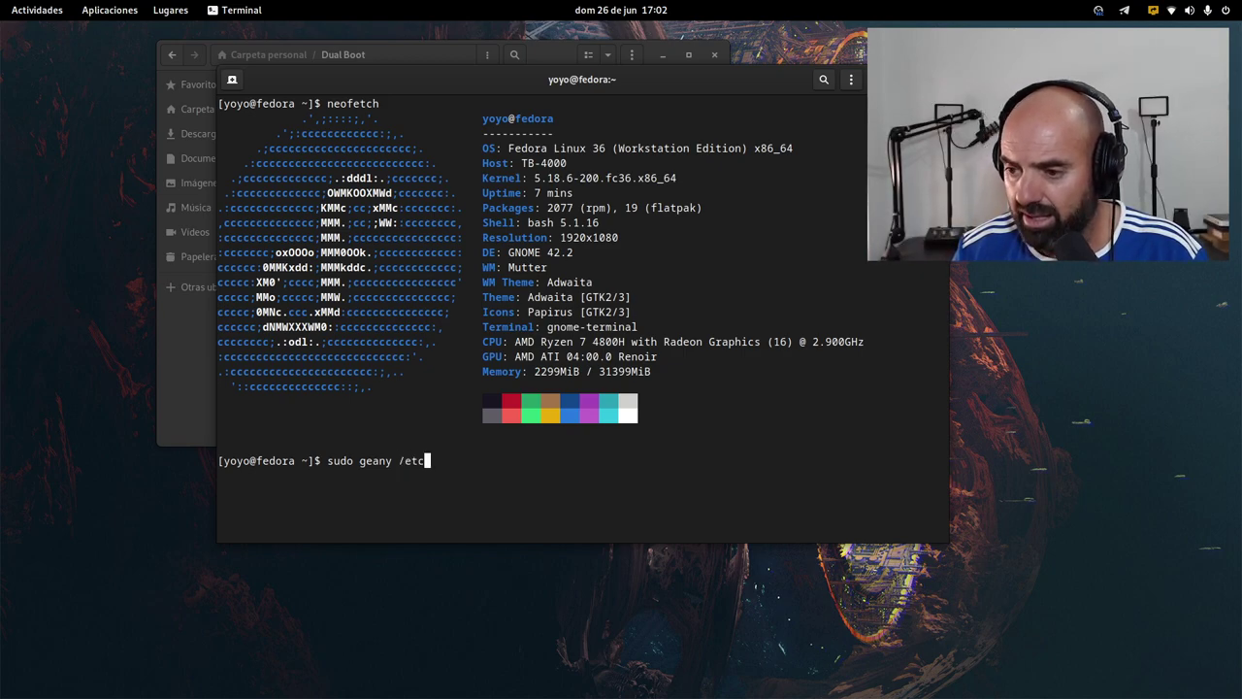
type("/fstab")
key("Return")
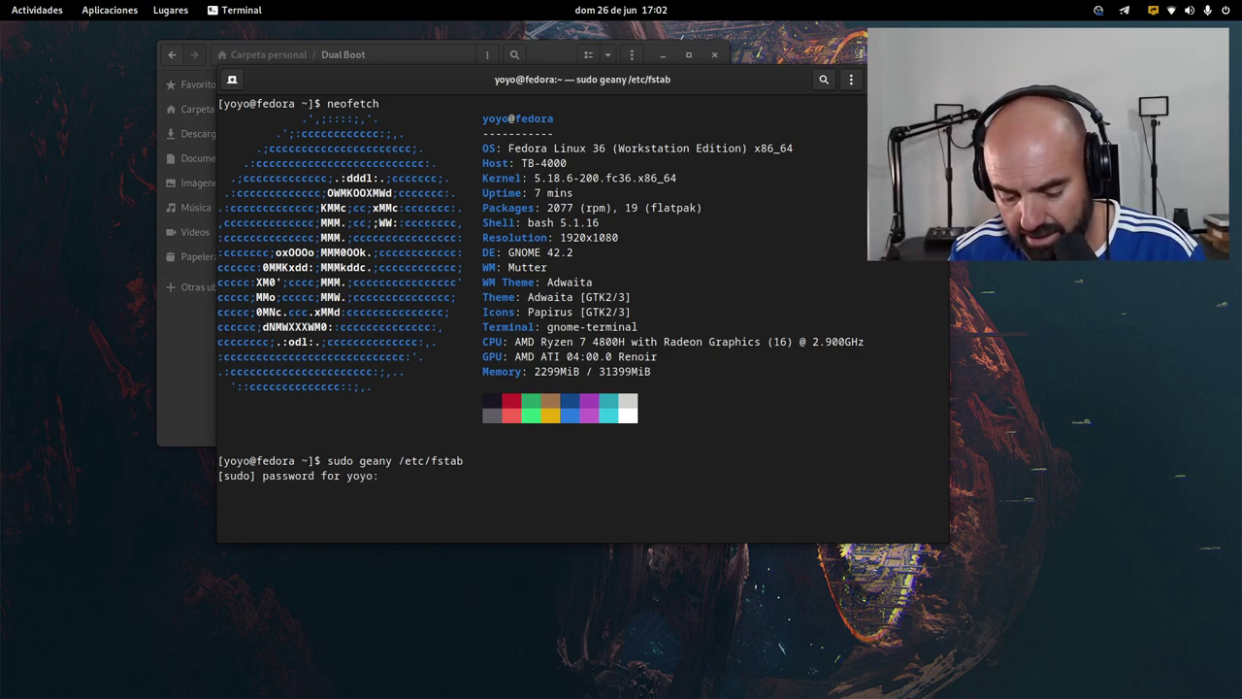
key("Return")
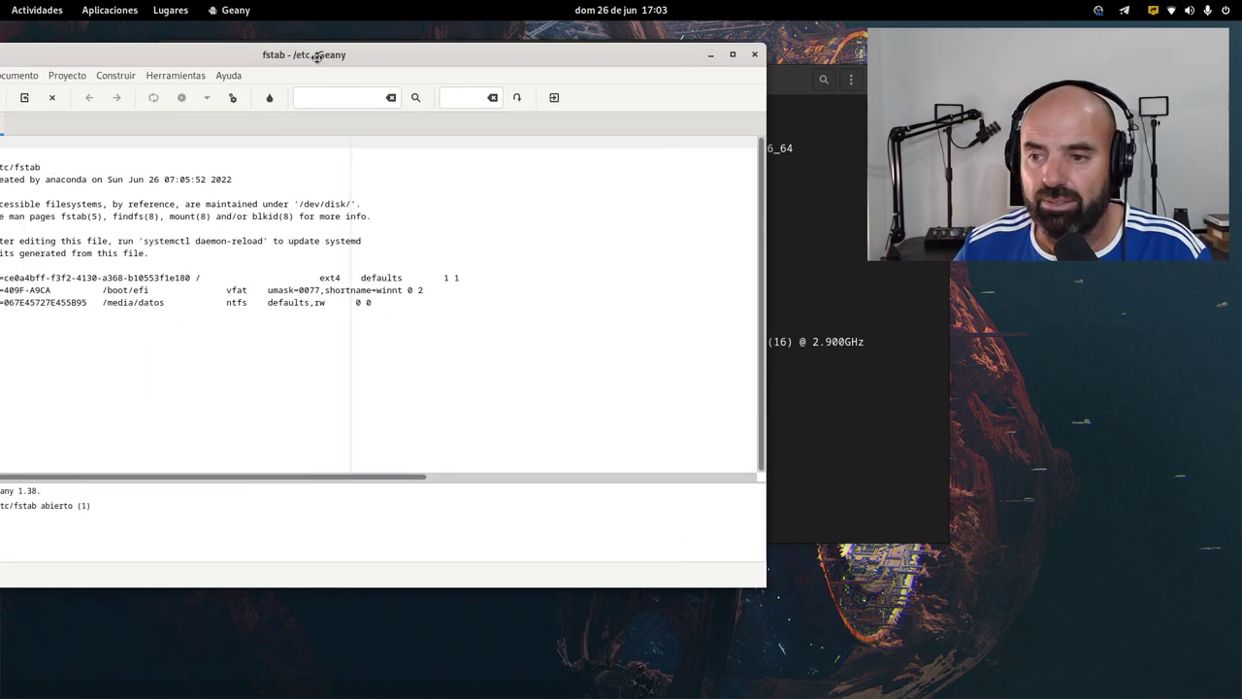
- Bring the Geany window fully into view and examine the root entry and the ntfs /media/datos entry of fstab
left_click_drag(320, 49, 554, 122)
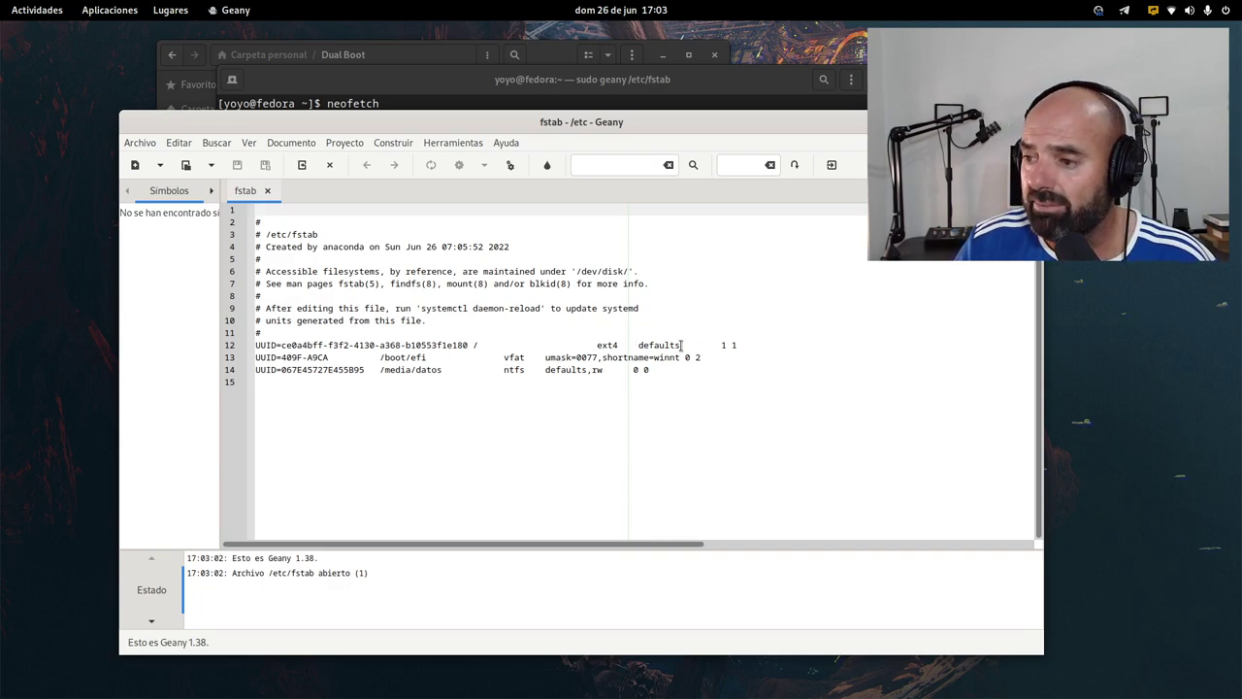
left_click_drag(734, 344, 265, 345)
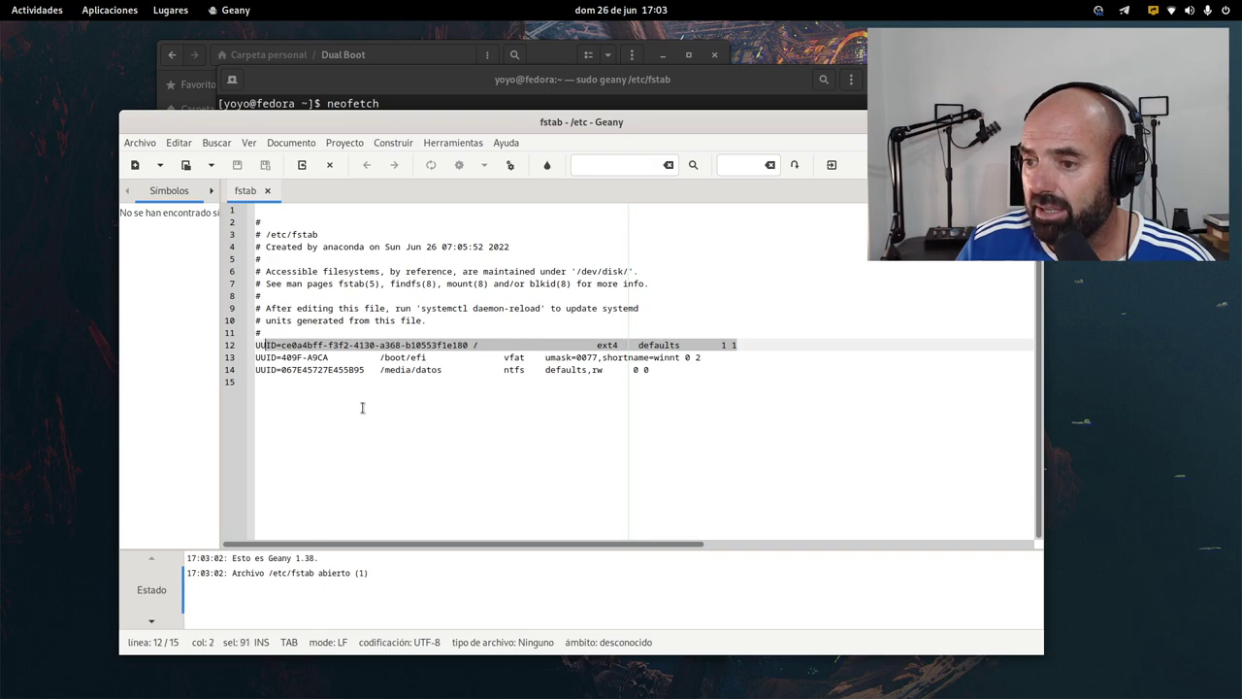
left_click(298, 378)
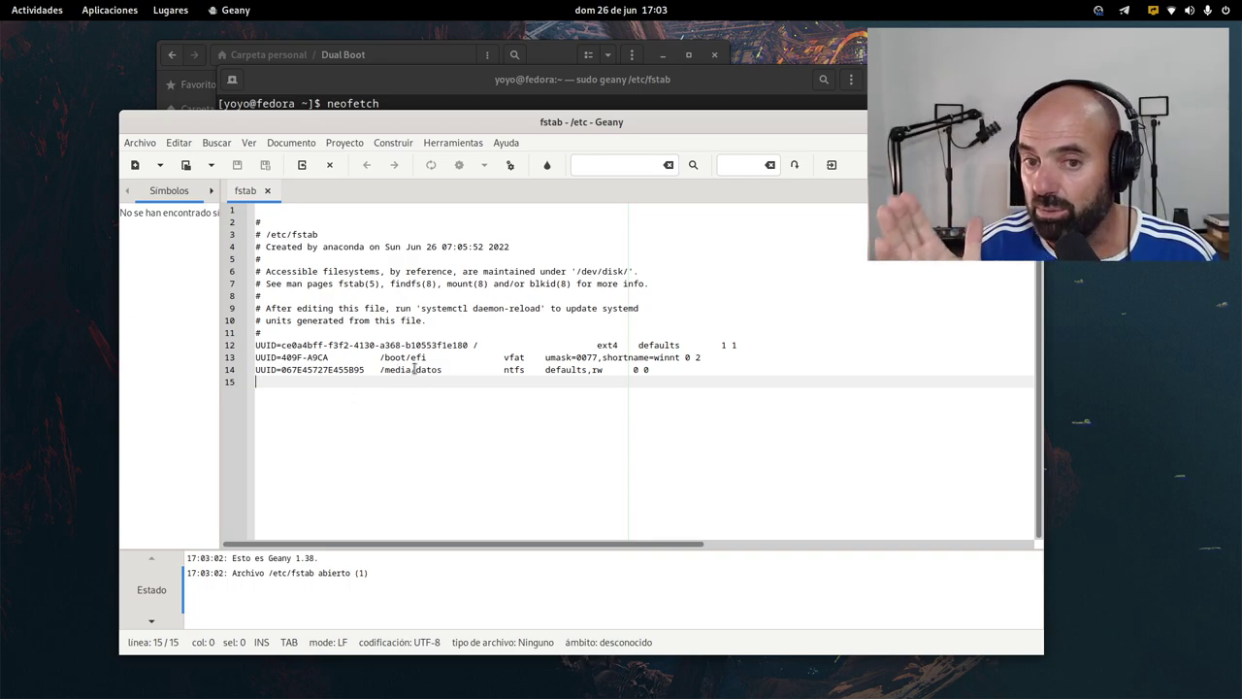
left_click_drag(524, 370, 503, 370)
left_click(480, 420)
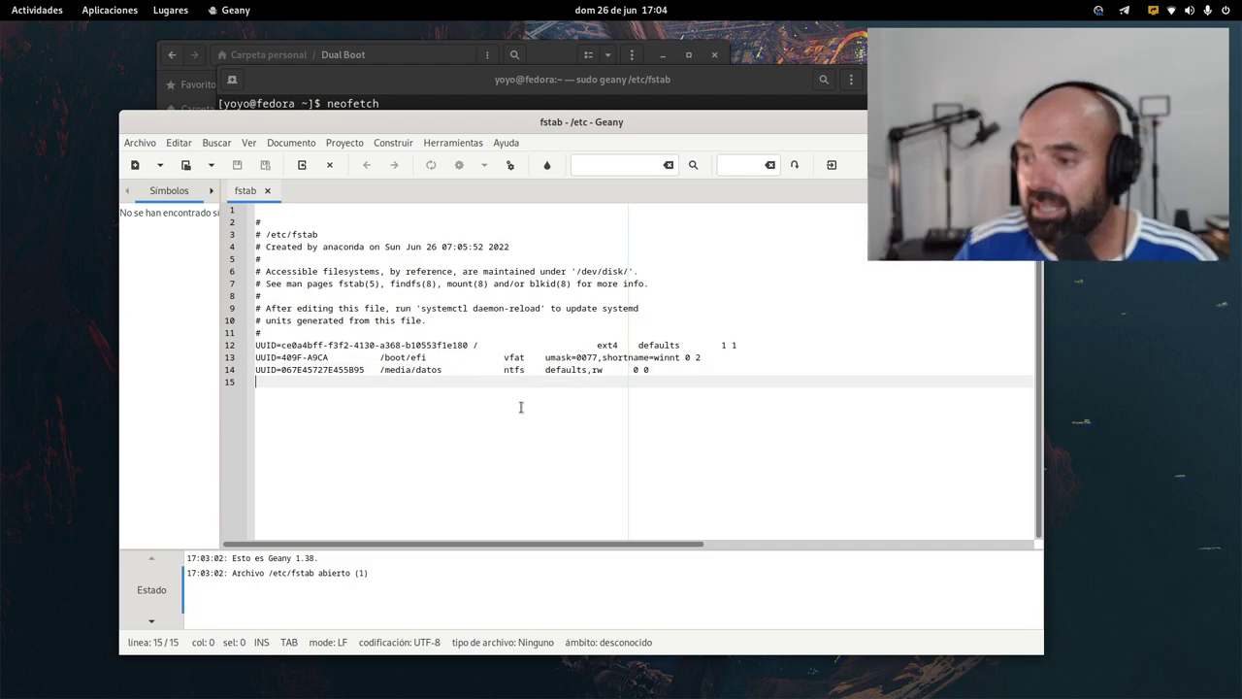
- Try the read-only option ro on the /media/datos entry and put rw back
left_click(602, 370)
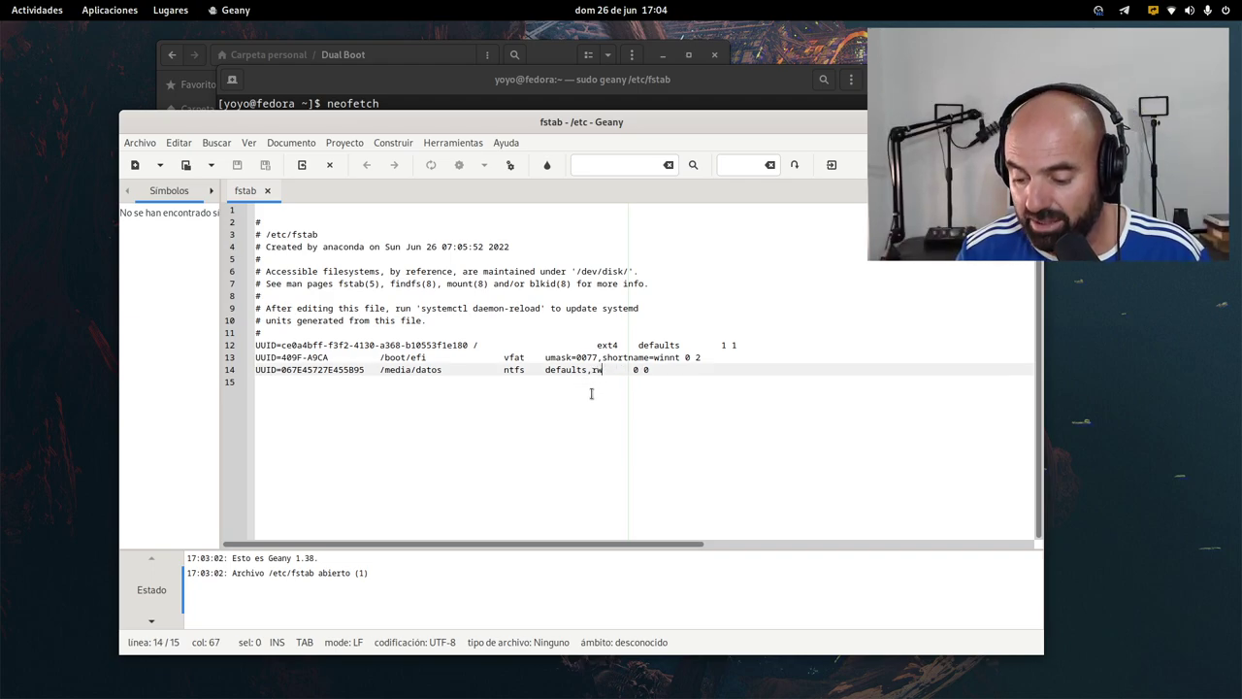
key("BackSpace")
type("o")
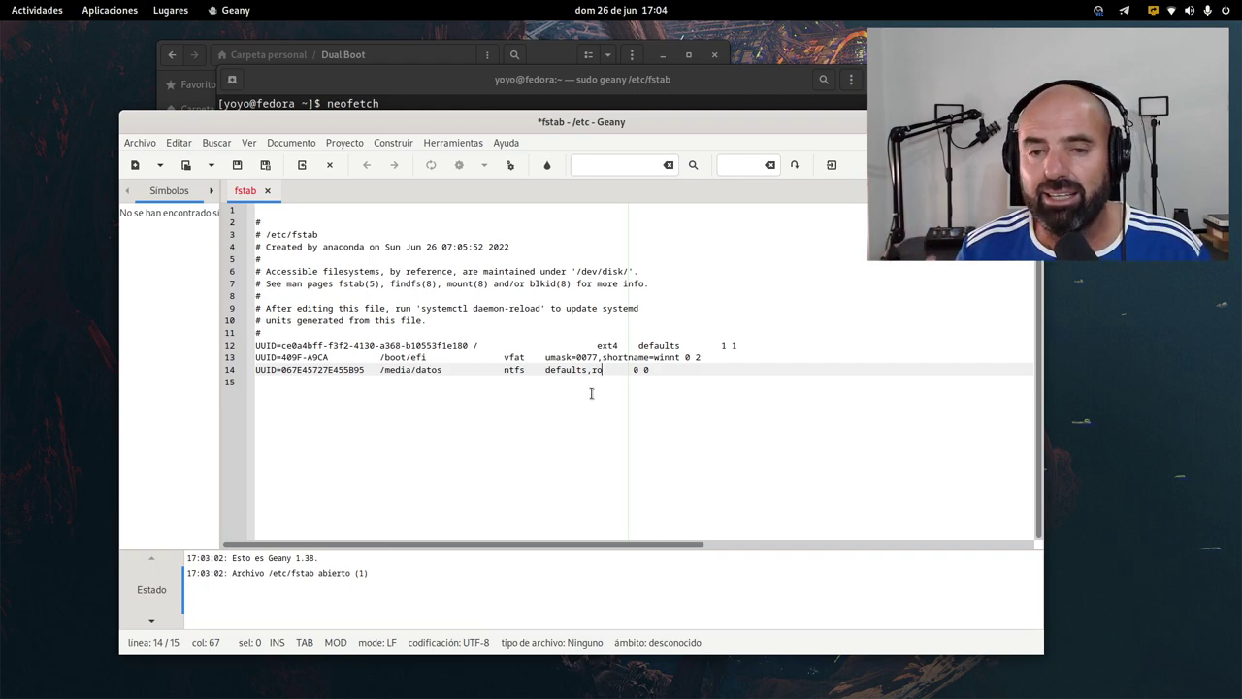
key("BackSpace")
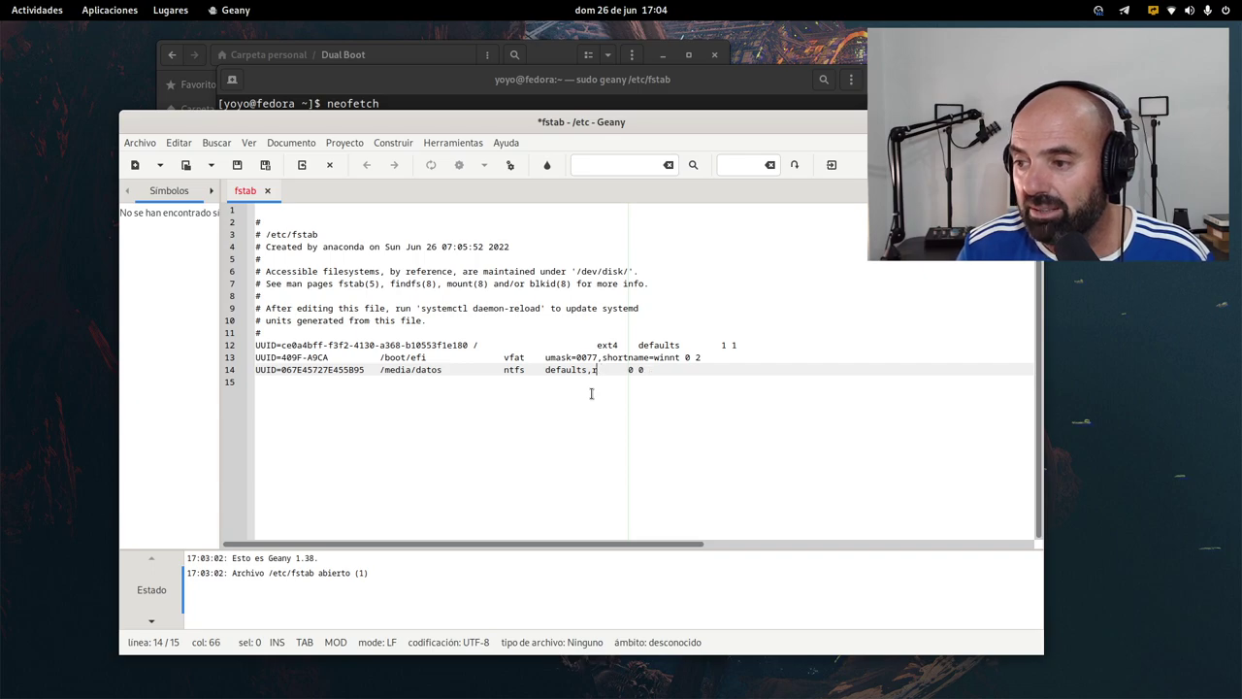
type("w")
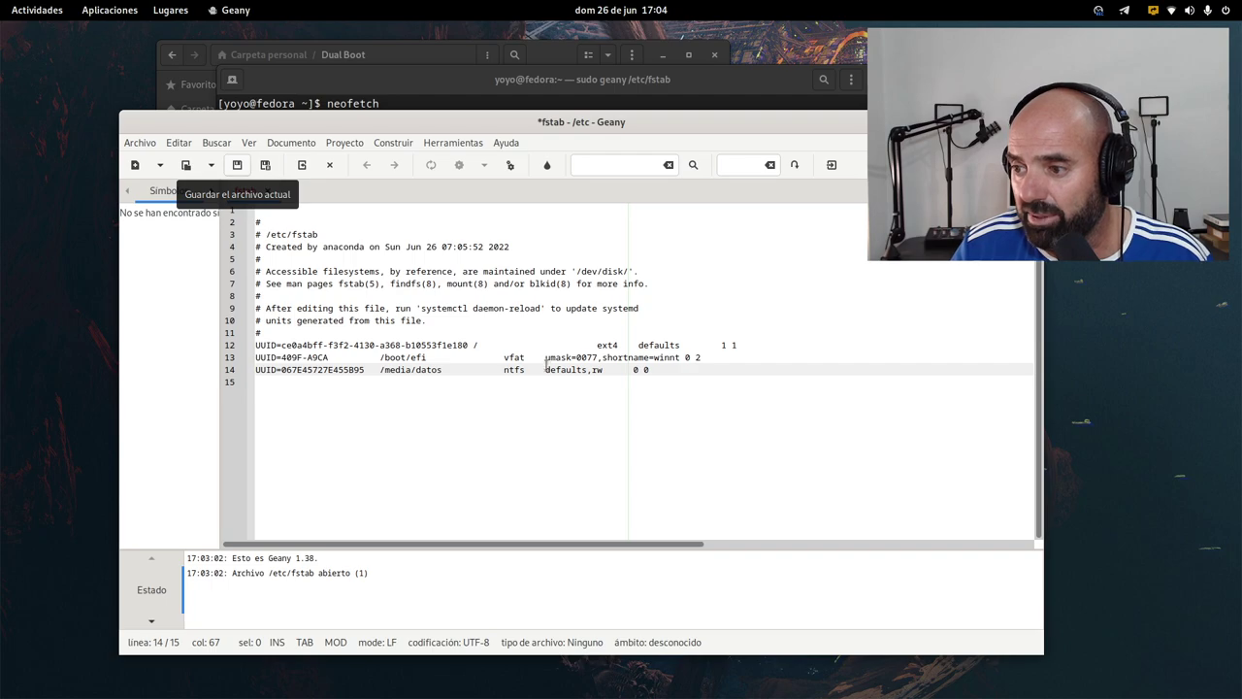
- Save the fstab file and quit Geany
left_click(236, 165)
left_click(267, 194)
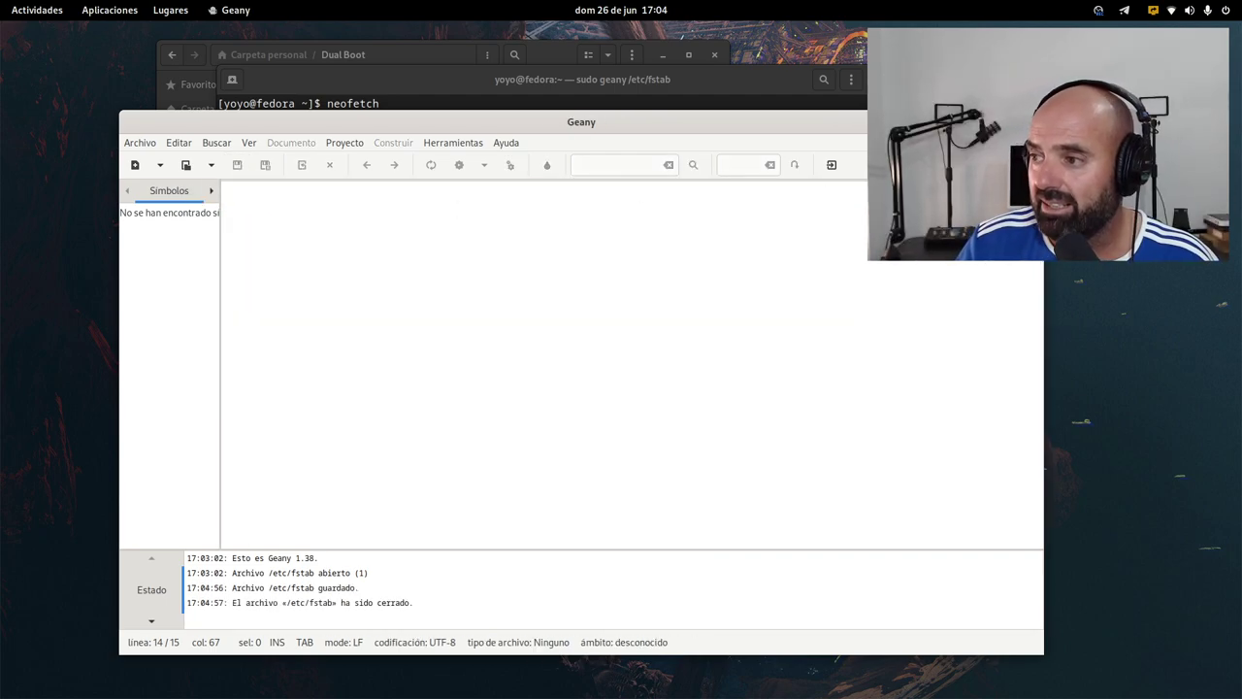
key("ctrl+q")
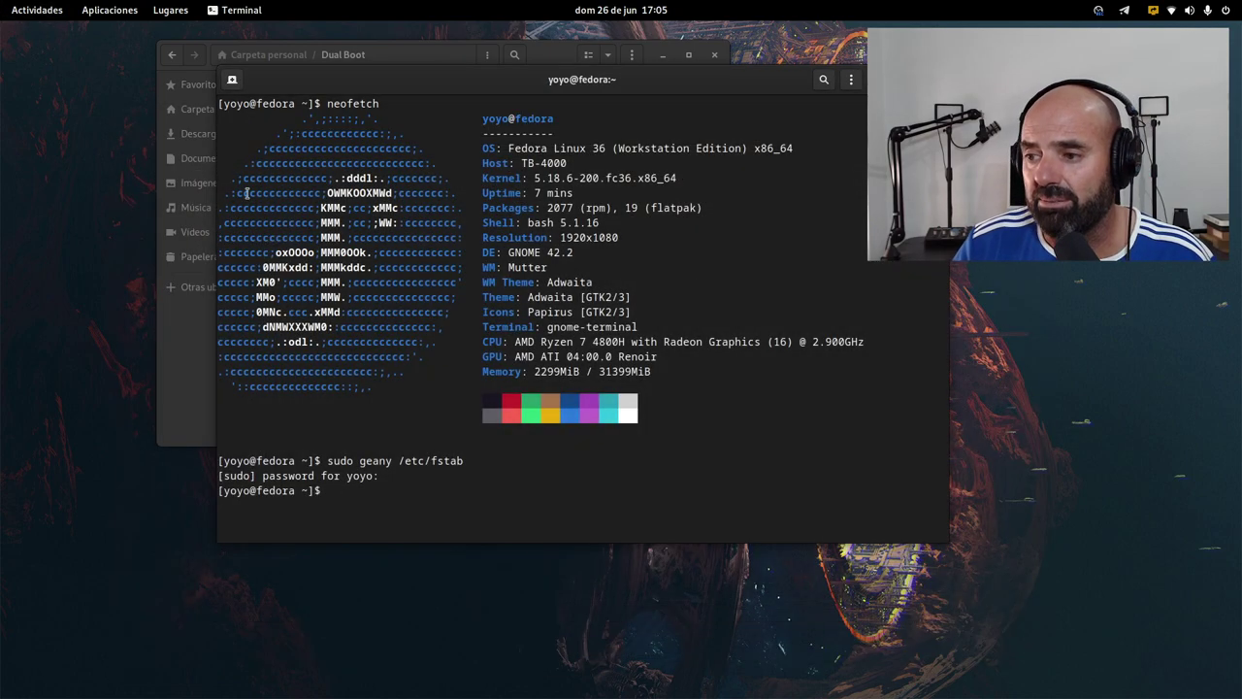
- Open the Leer y escribir en particiones (nuevo) document from the Dual Boot folder and enlarge its text to a comfortably readable size
left_click_drag(671, 86, 717, 278)
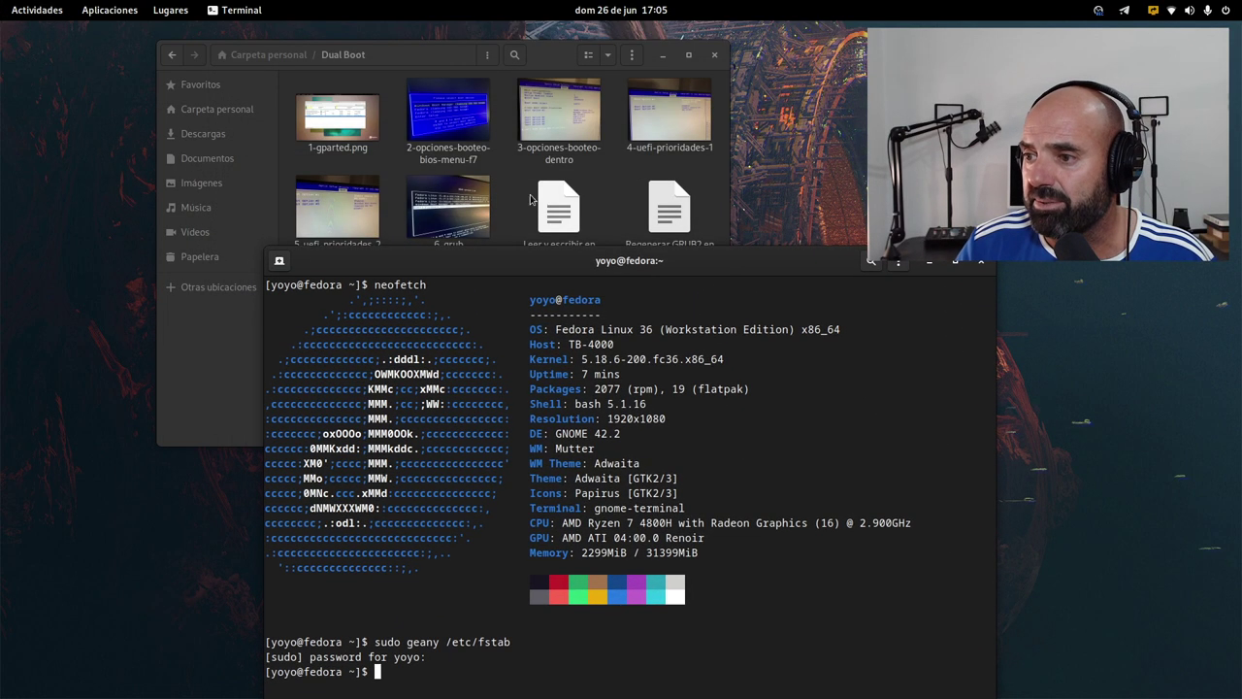
double_click(557, 206)
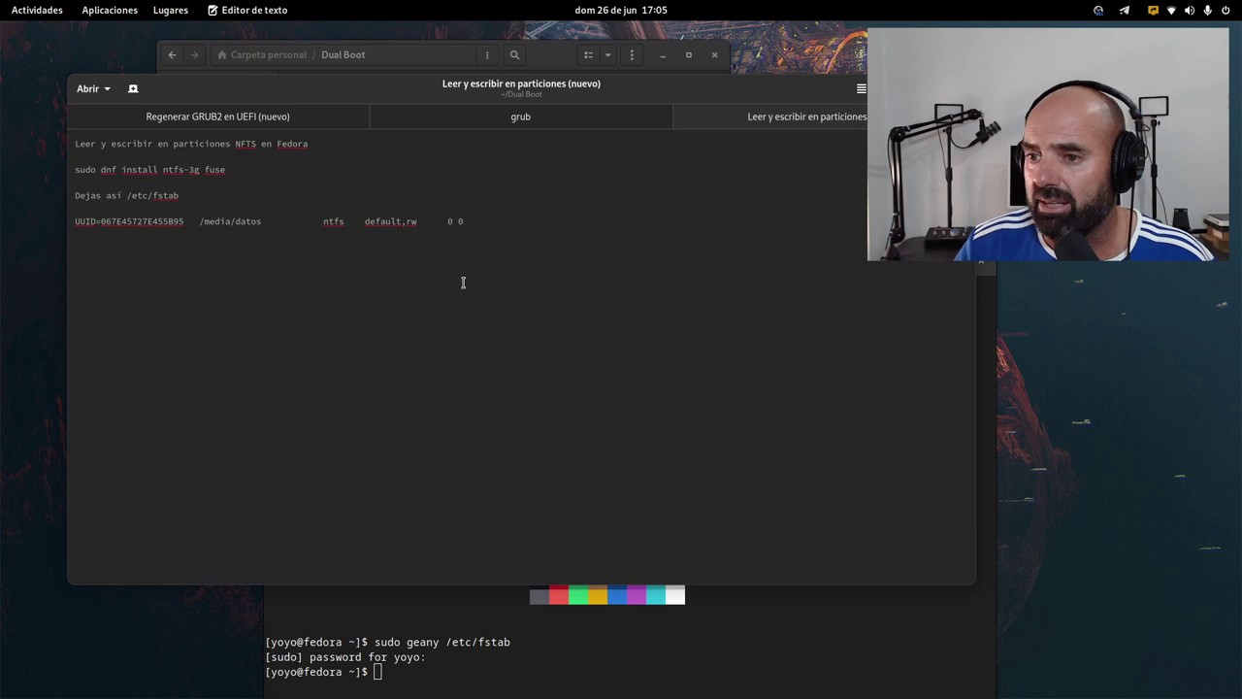
left_click(861, 88)
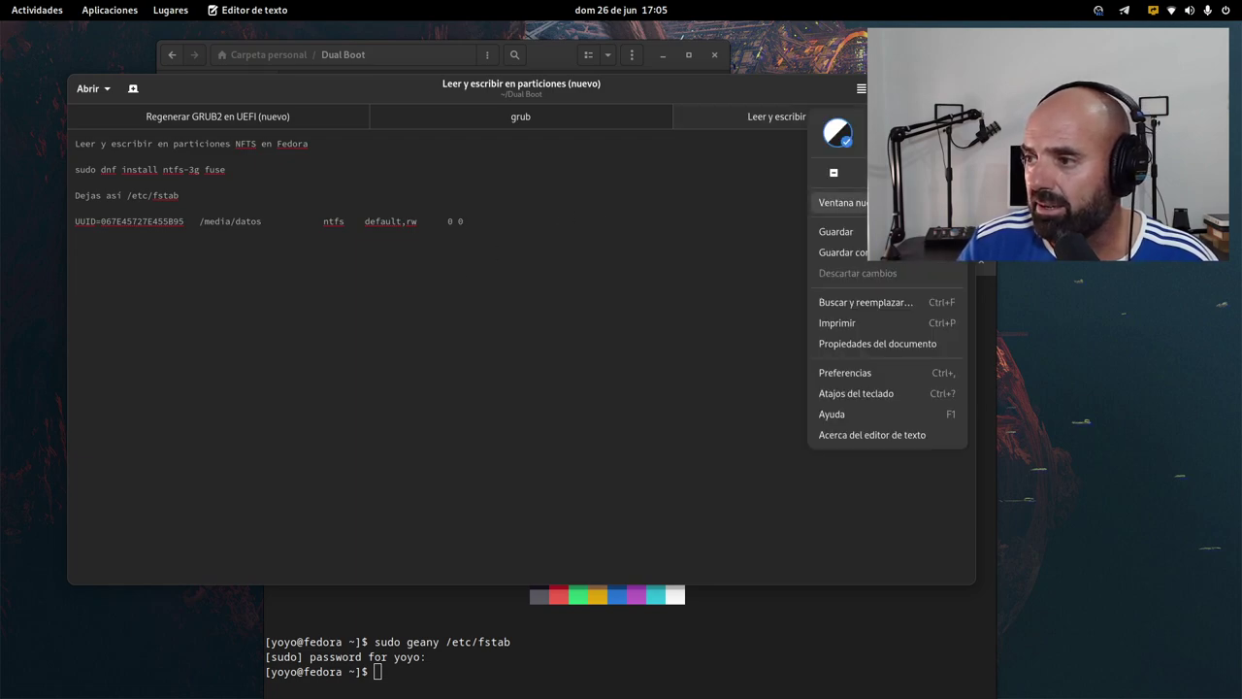
key("ctrl+plus")
key("ctrl+plus")
key("ctrl+plus")
key("ctrl+plus")
key("ctrl+plus")
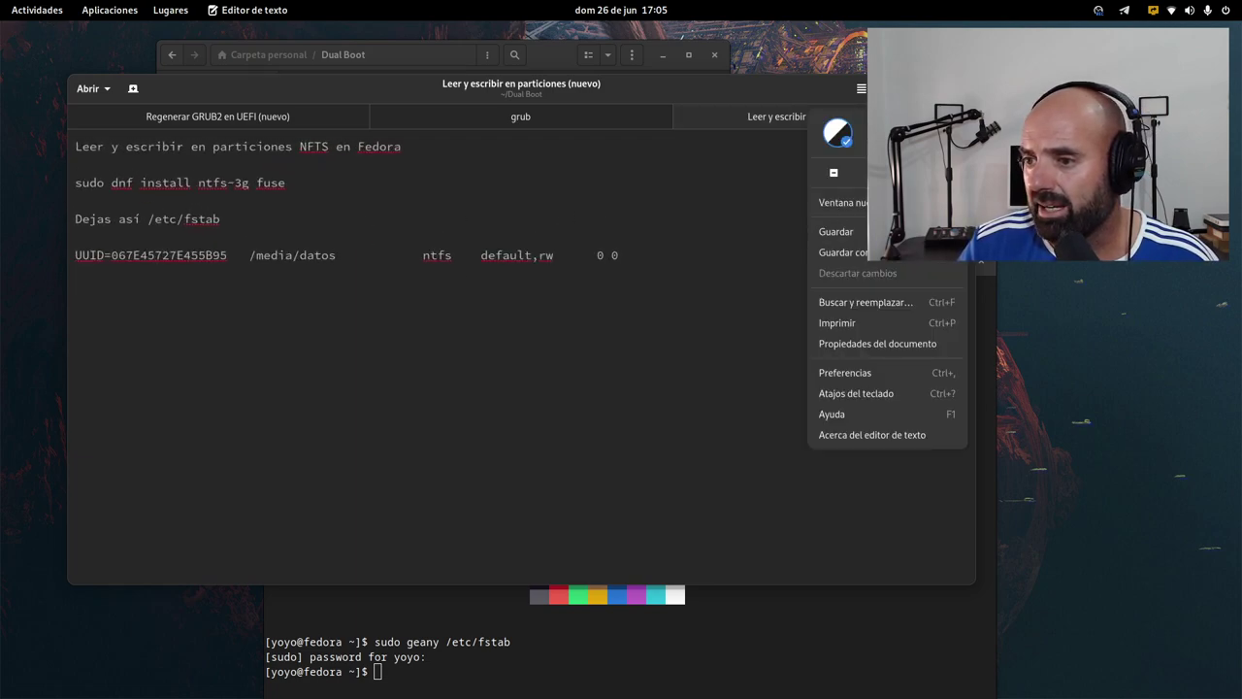
left_click(707, 344)
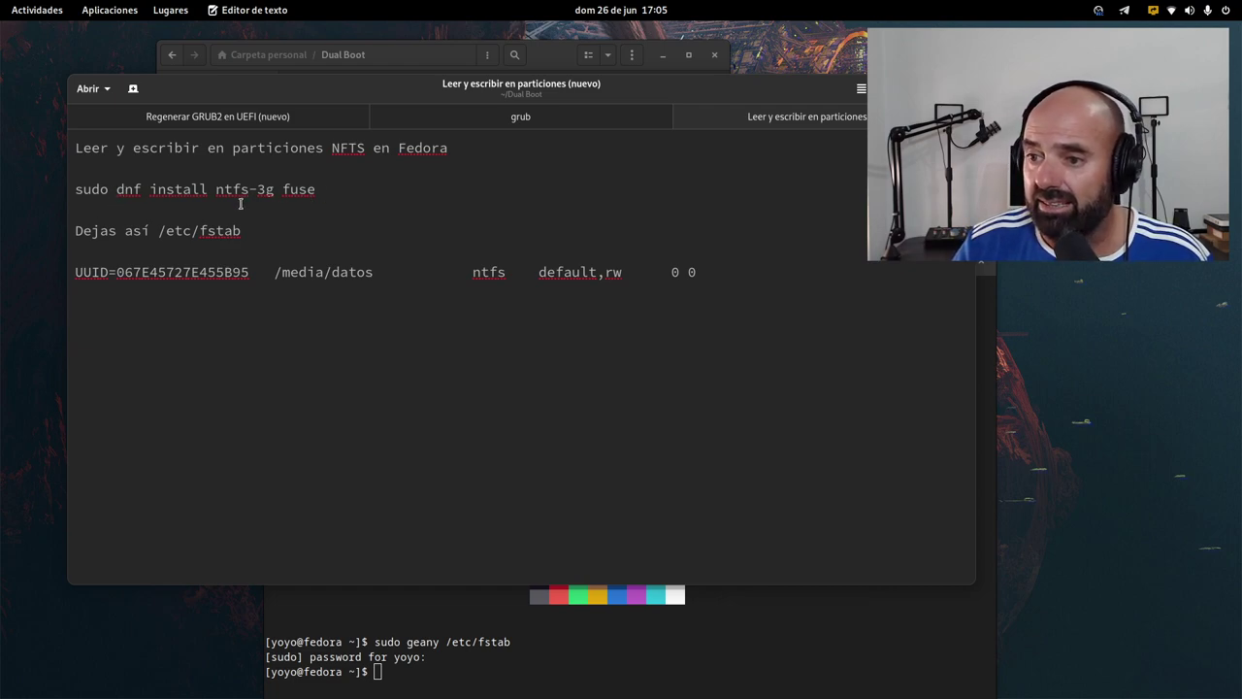
- Highlight the sudo dnf install ntfs-3g fuse command and correct the mount option to defaults in the note's /media/datos line
left_click_drag(324, 192, 73, 189)
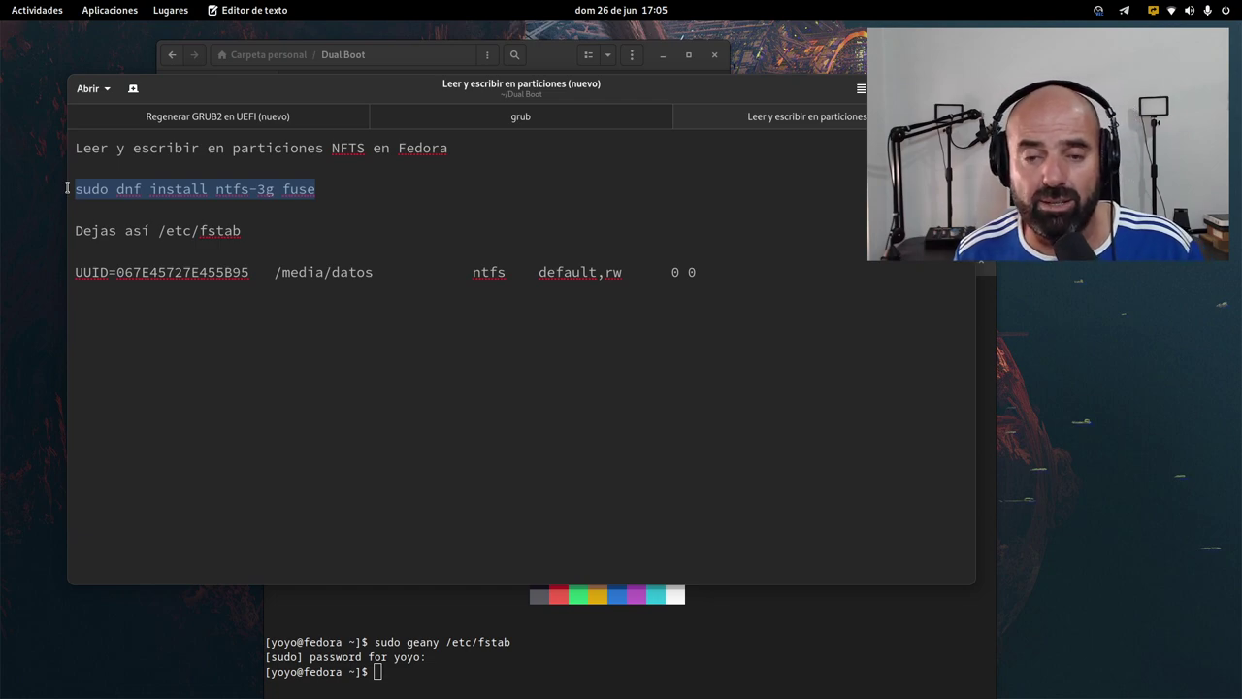
left_click(212, 327)
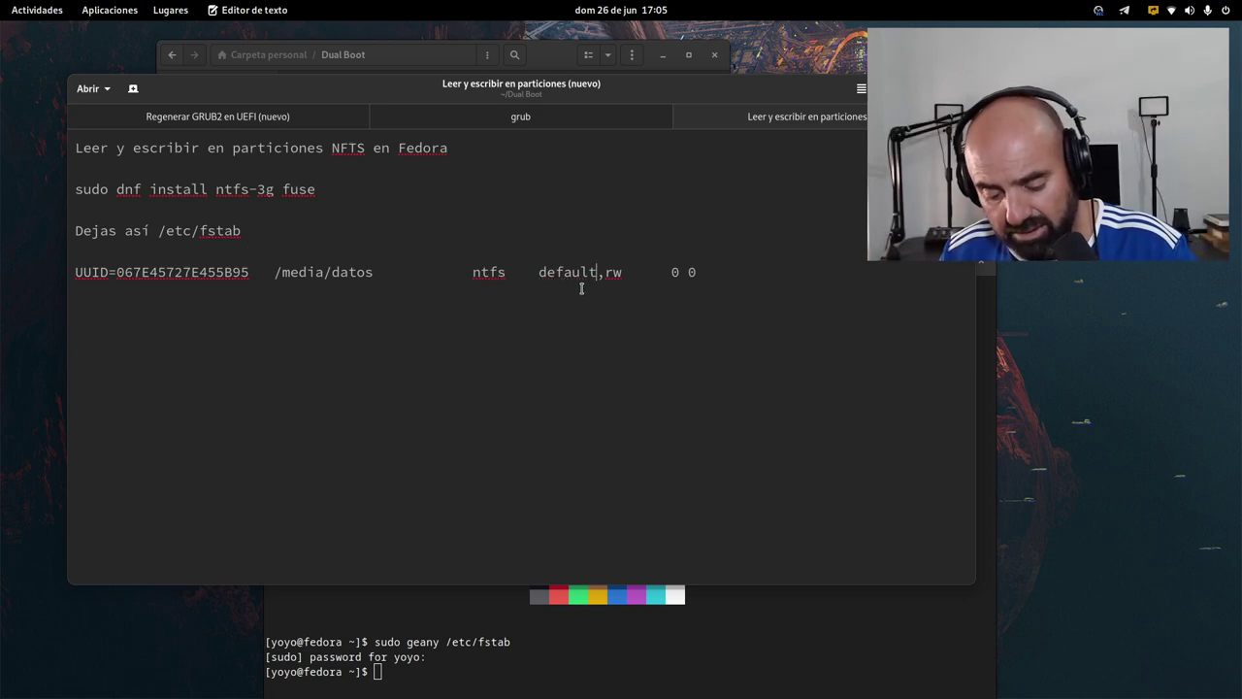
left_click(582, 288)
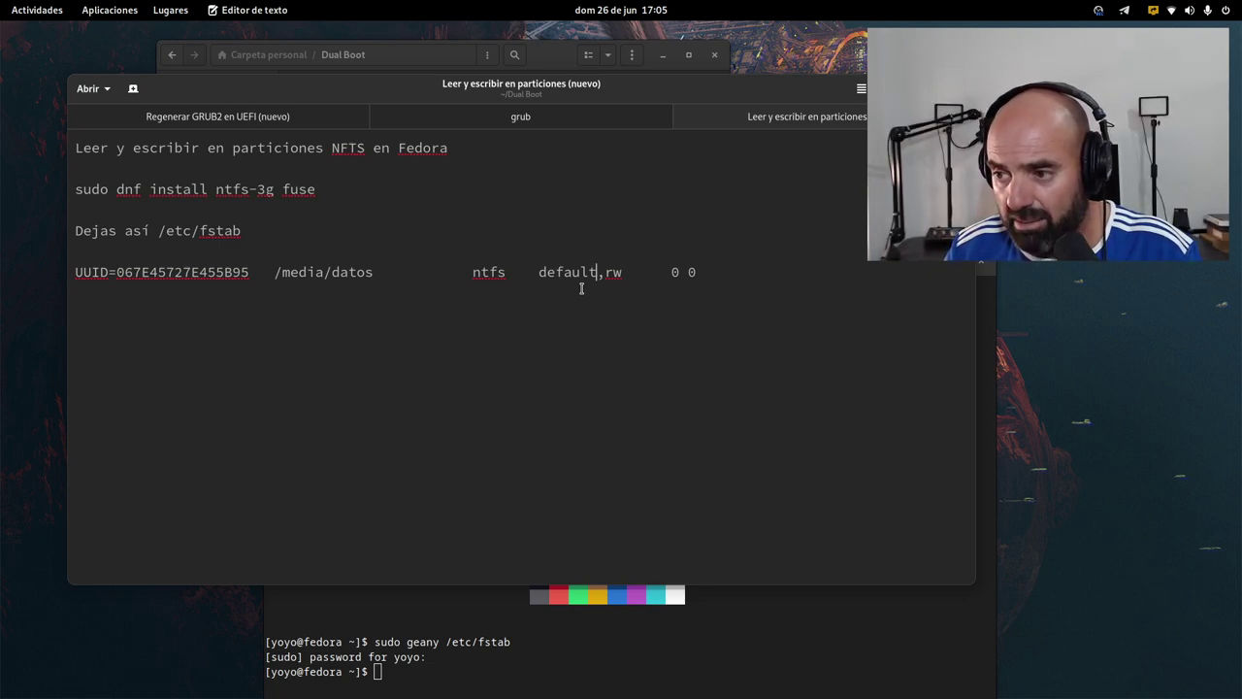
type("s")
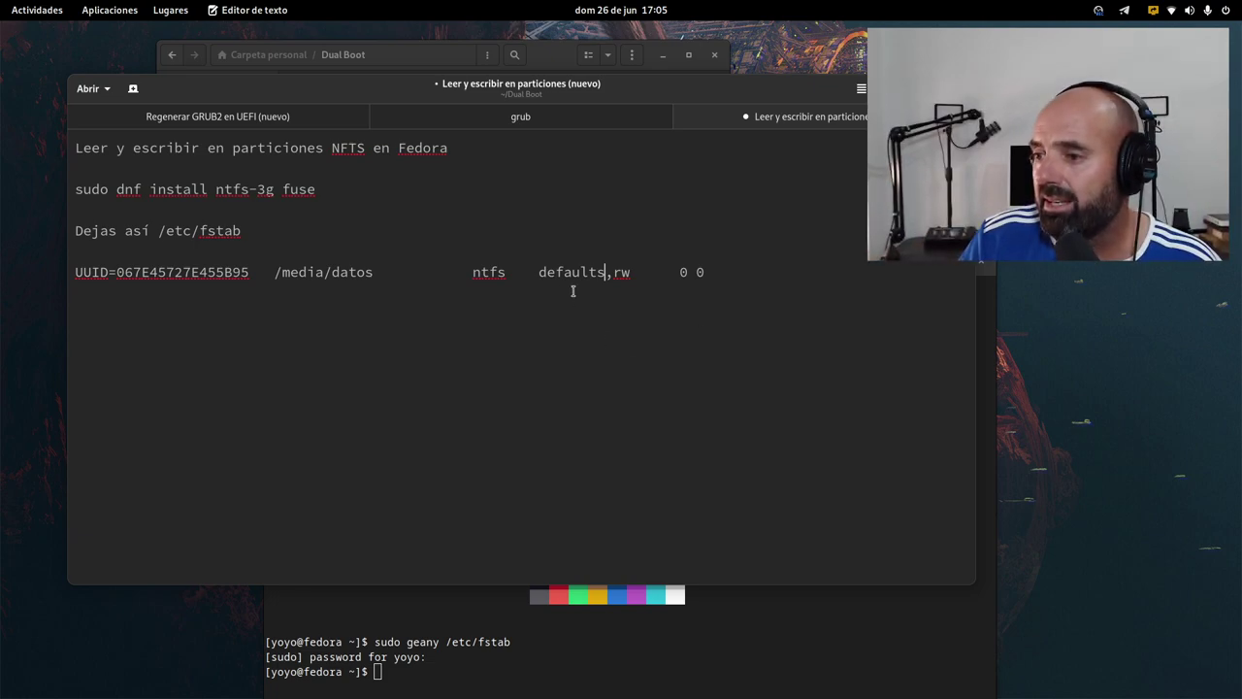
key("End")
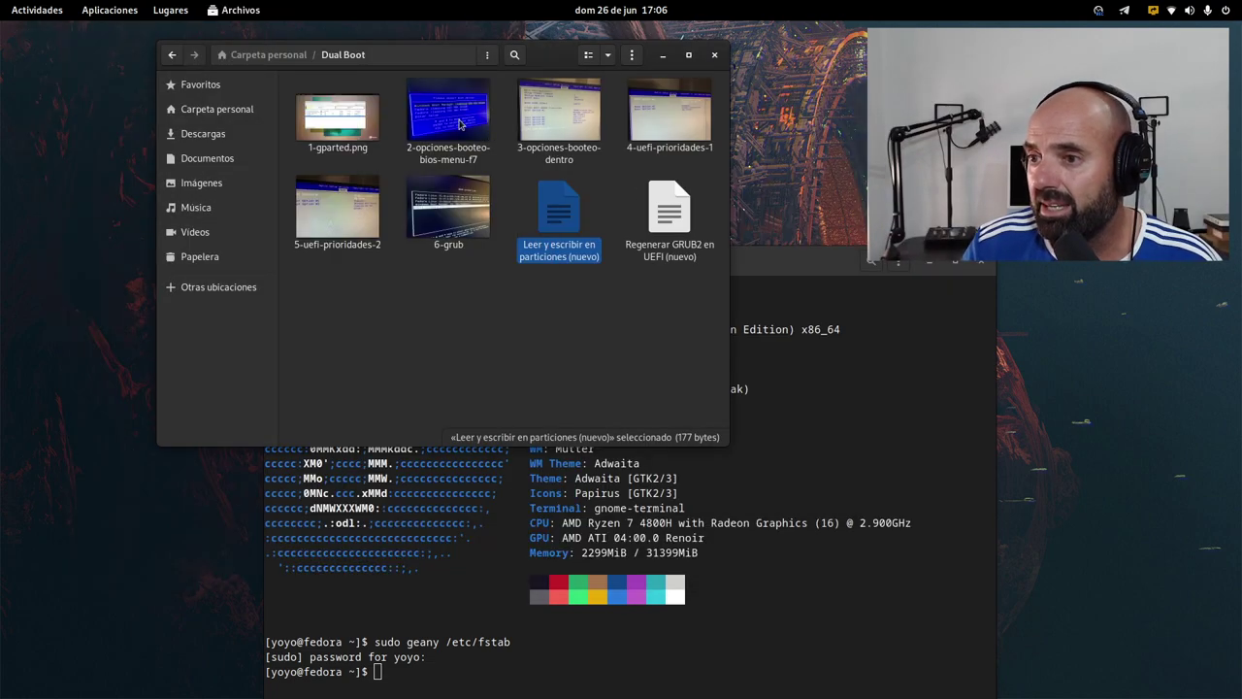
- Create a folder named ooo in the root of the Datos partition
left_click(171, 10)
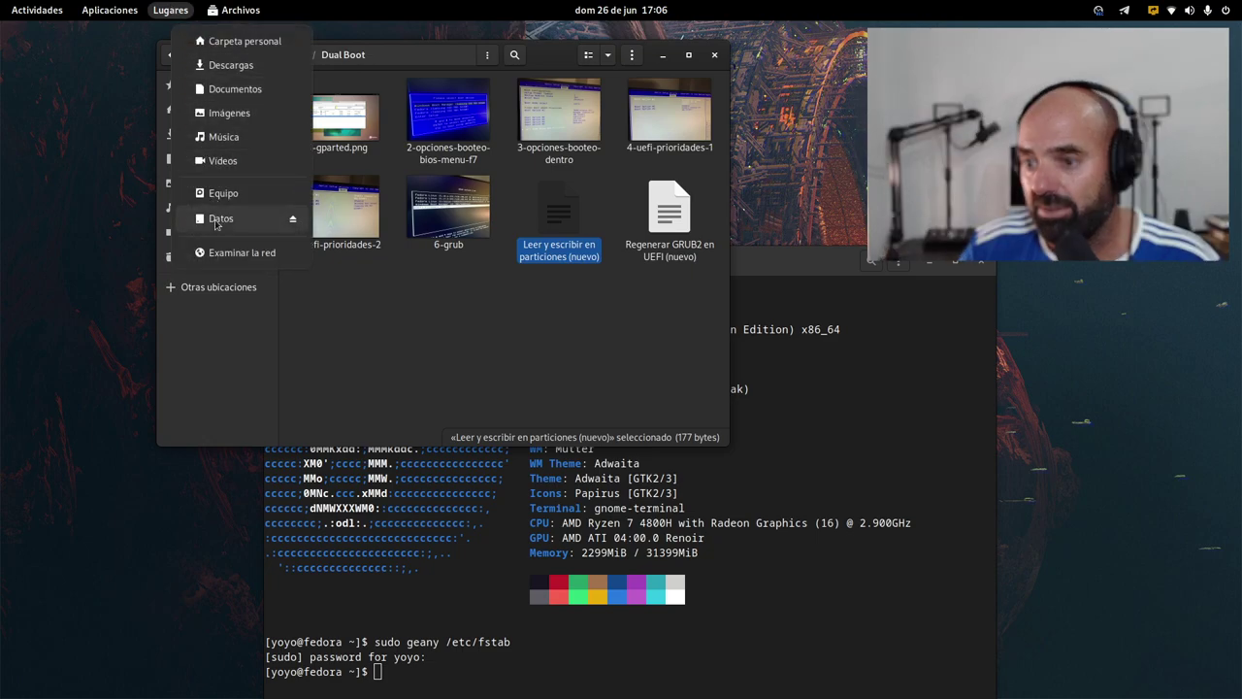
left_click(218, 218)
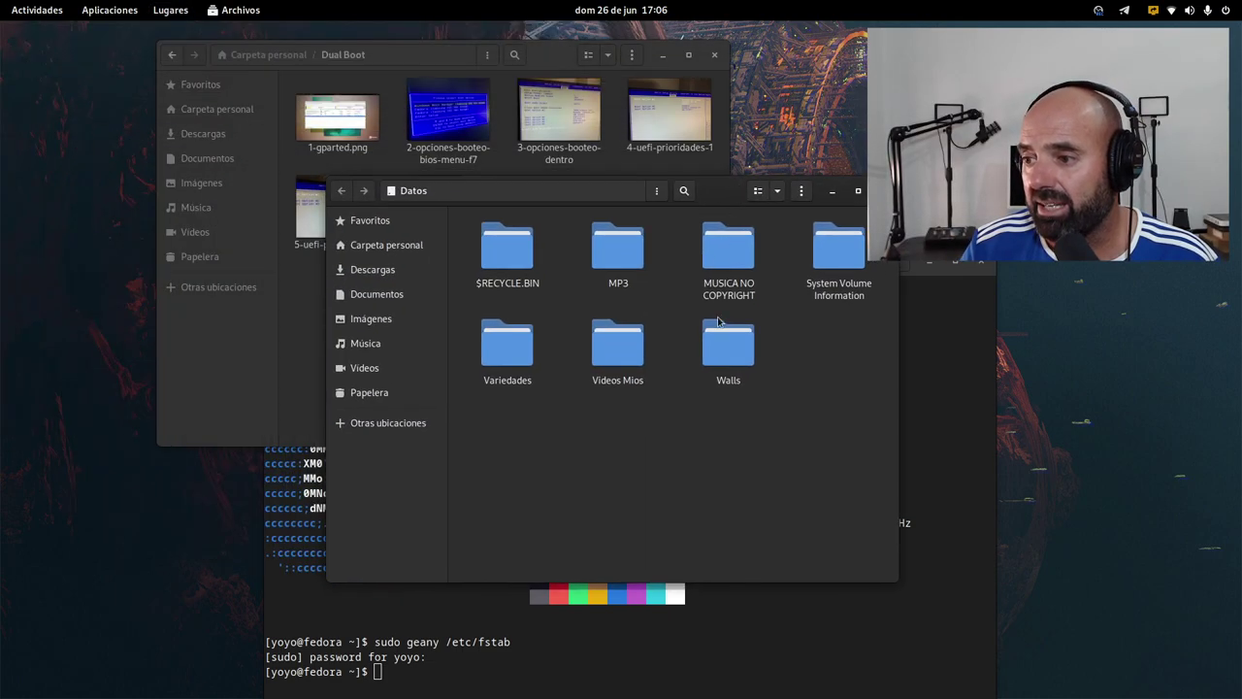
right_click(666, 468)
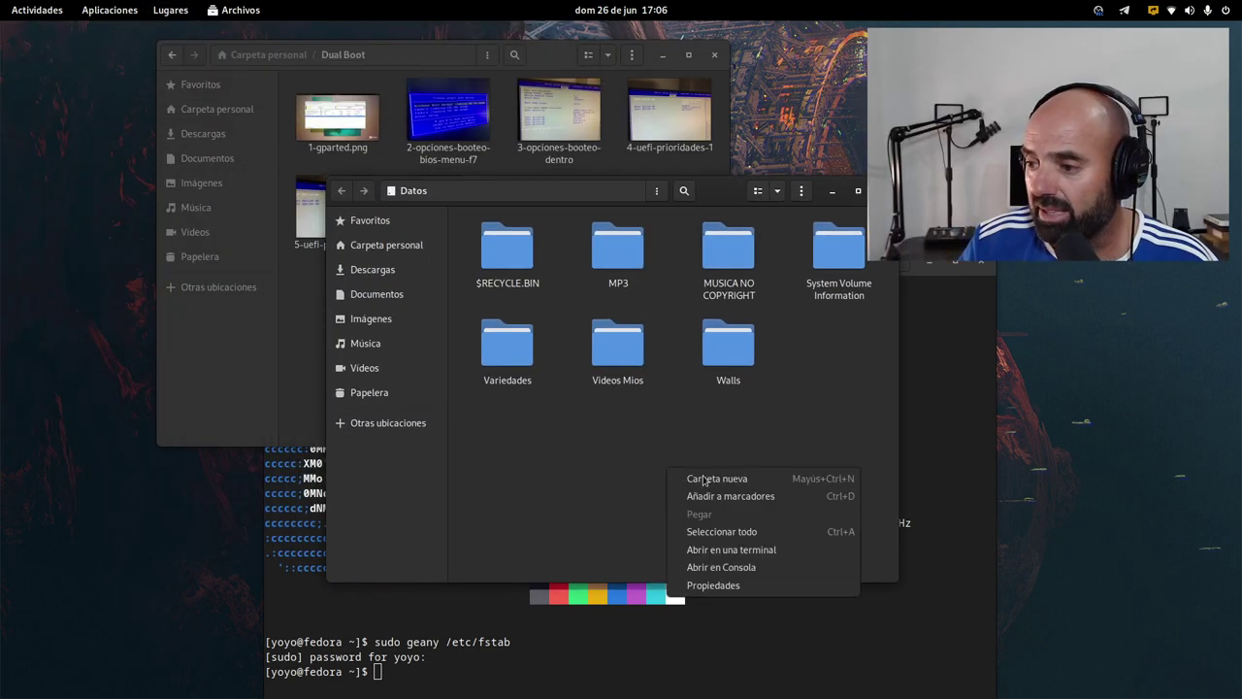
left_click(699, 477)
type("o")
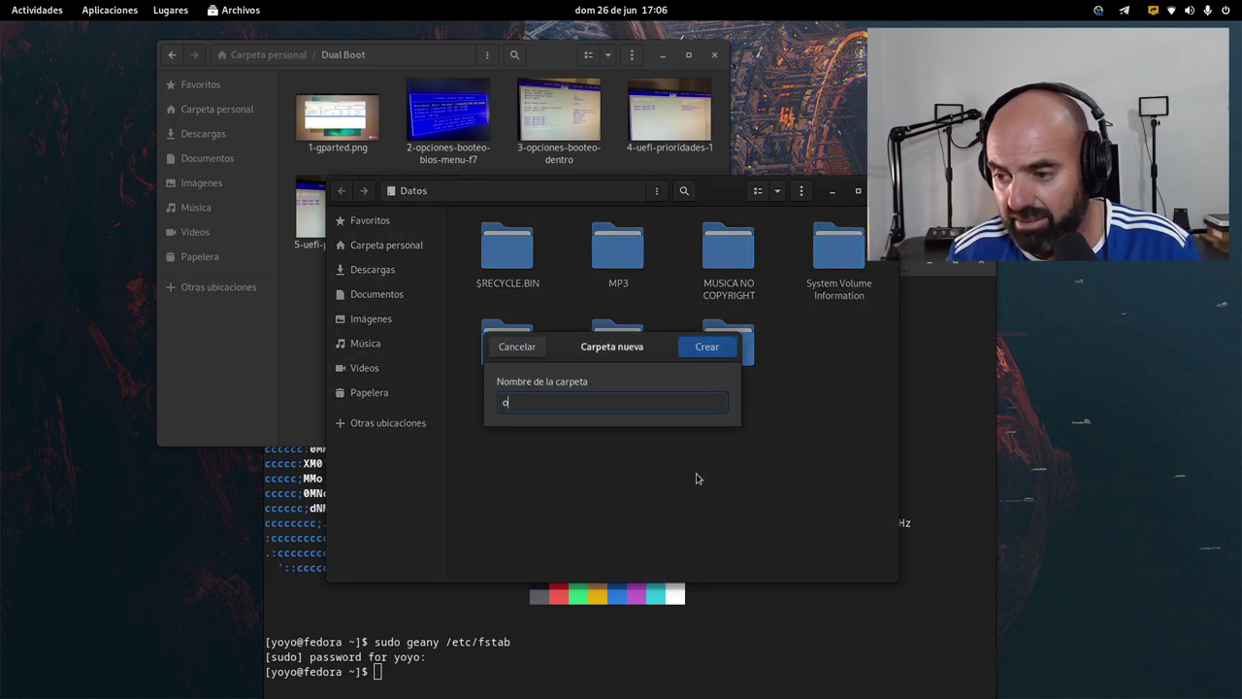
type("oo")
left_click(706, 347)
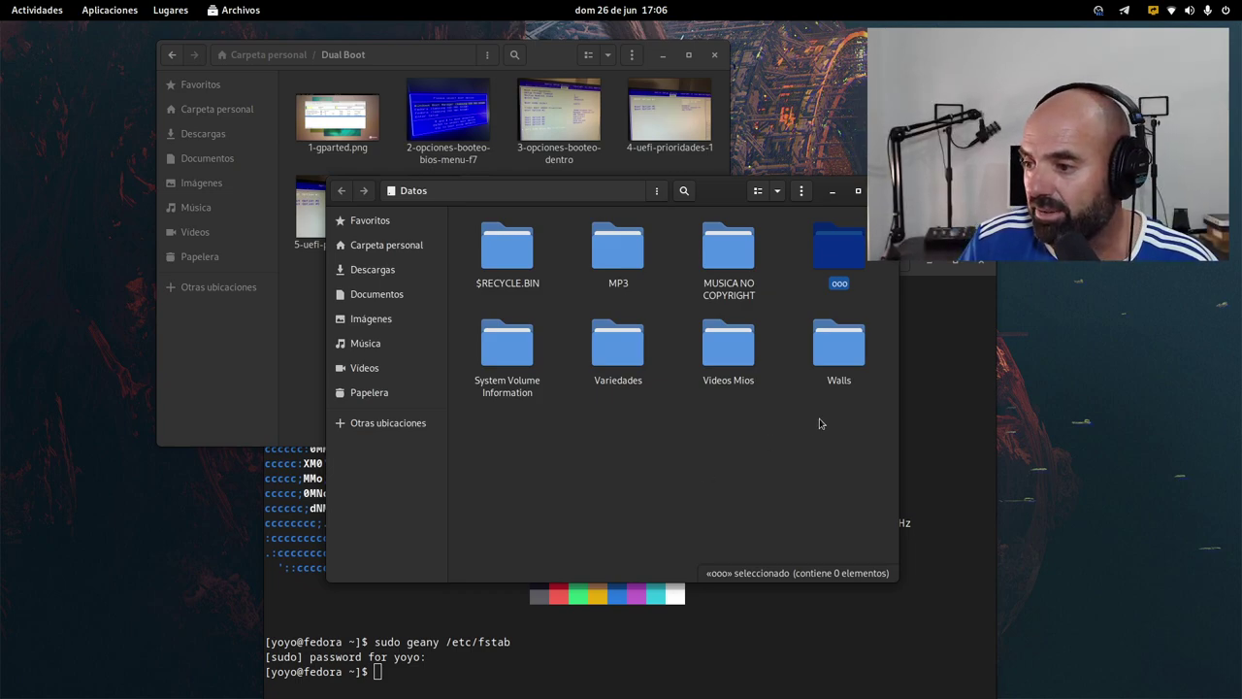
- Permanently delete mistic-1920×1080.jpg from the Walls folder of the Datos partition
double_click(838, 344)
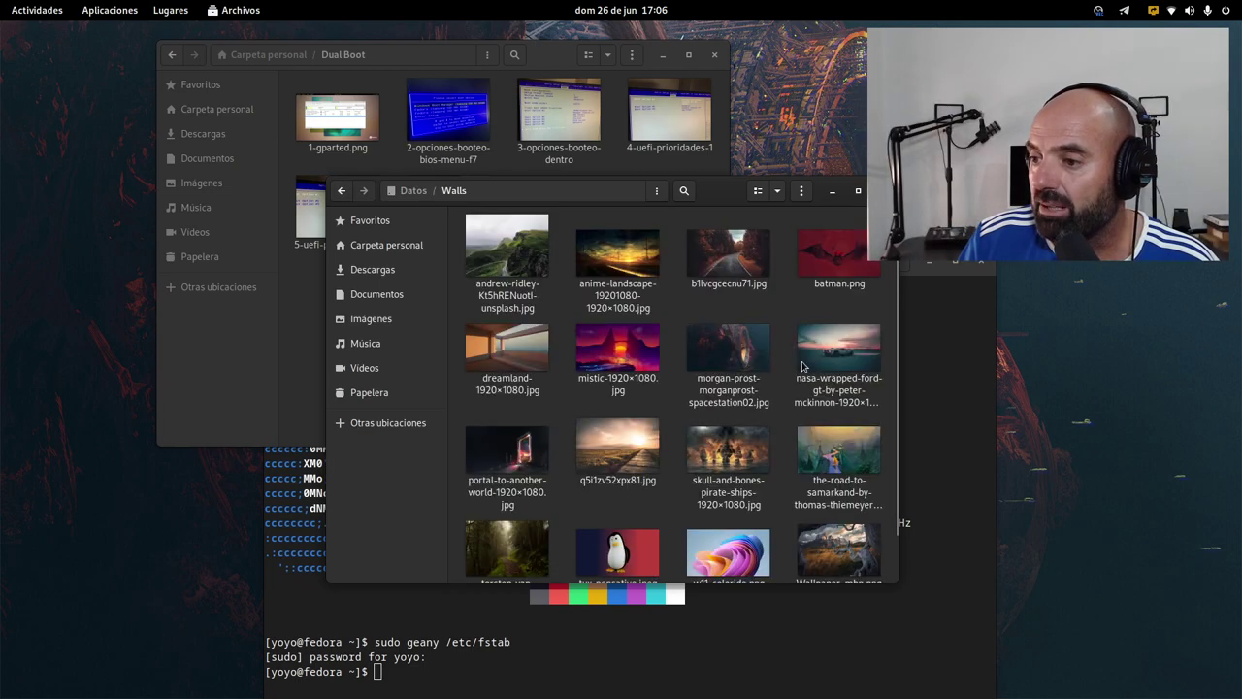
right_click(621, 358)
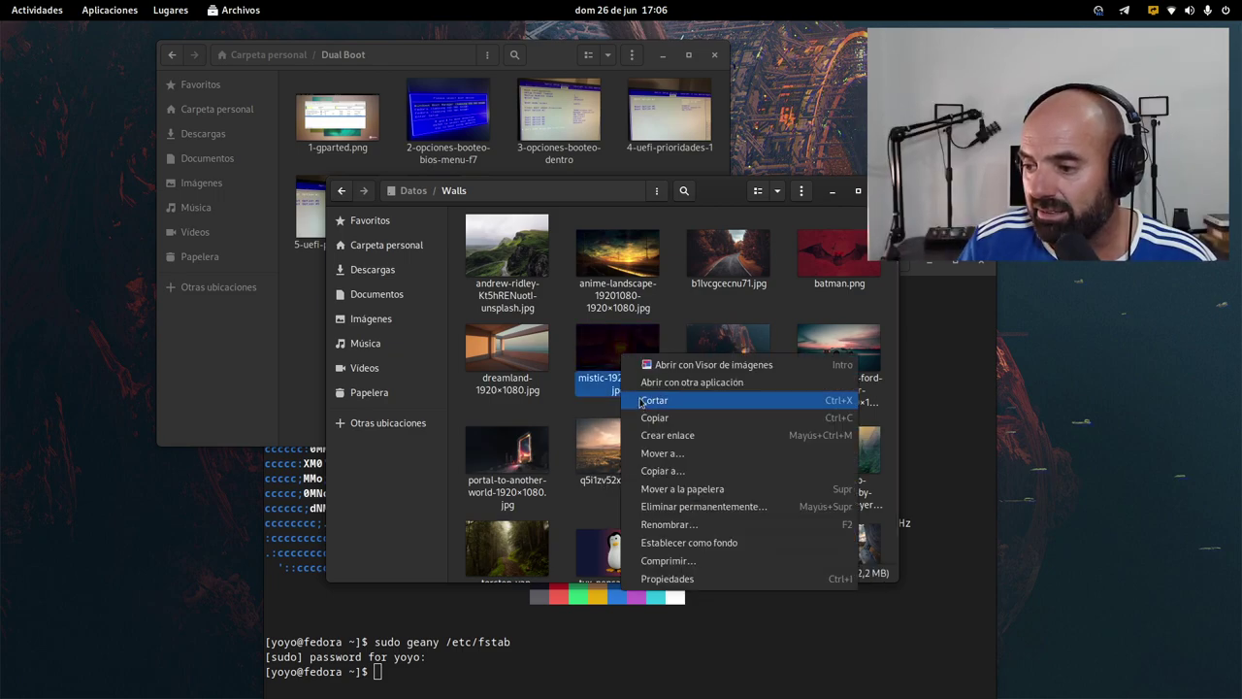
left_click(690, 508)
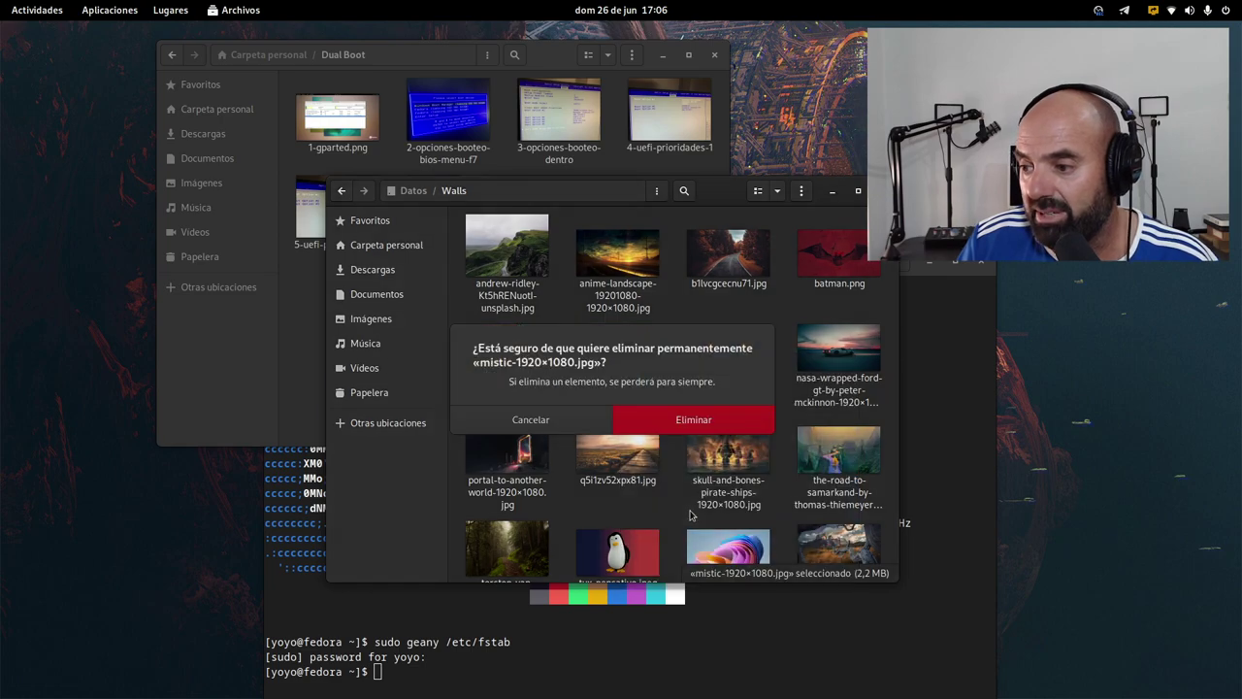
left_click(695, 423)
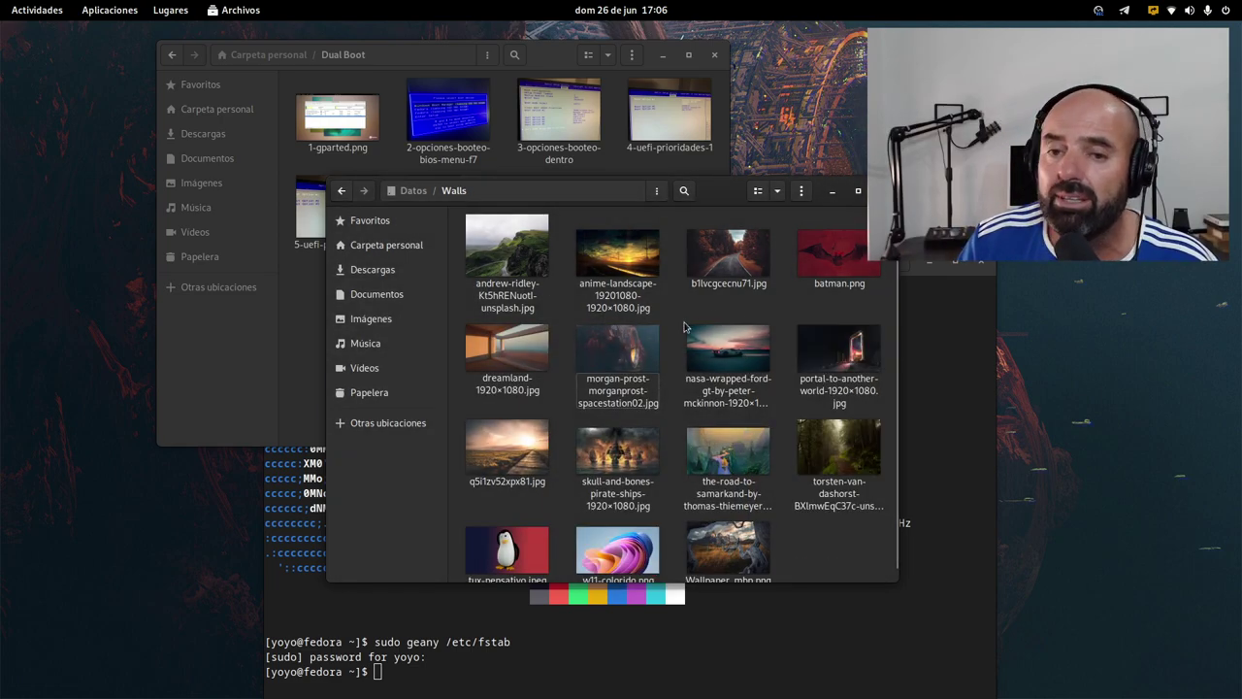
- Return to the root of the Datos partition and examine its general properties and its access permissions
left_click(342, 190)
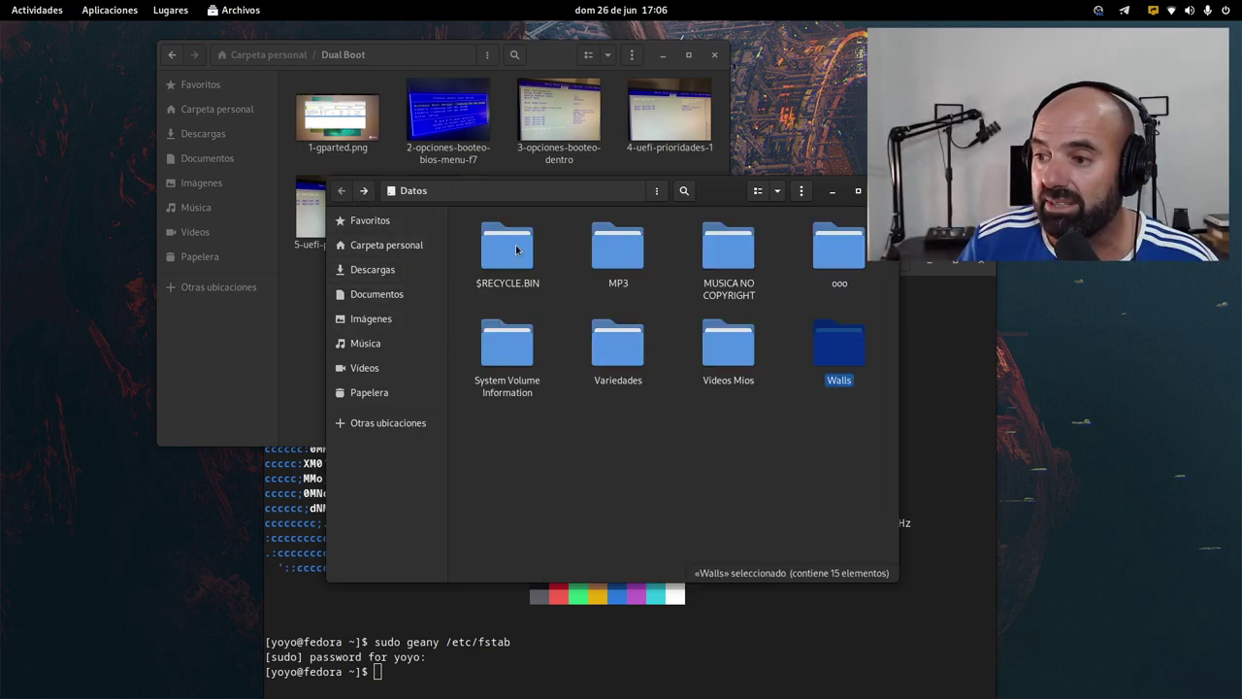
left_click(517, 250)
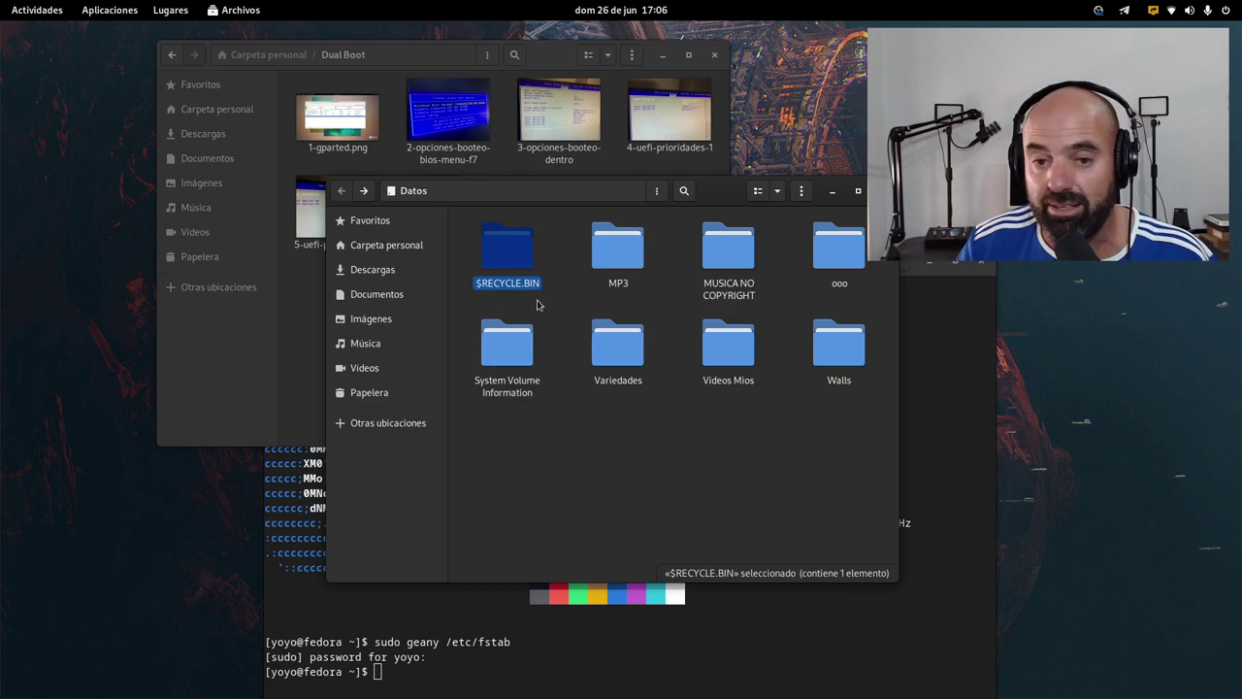
left_click(583, 438)
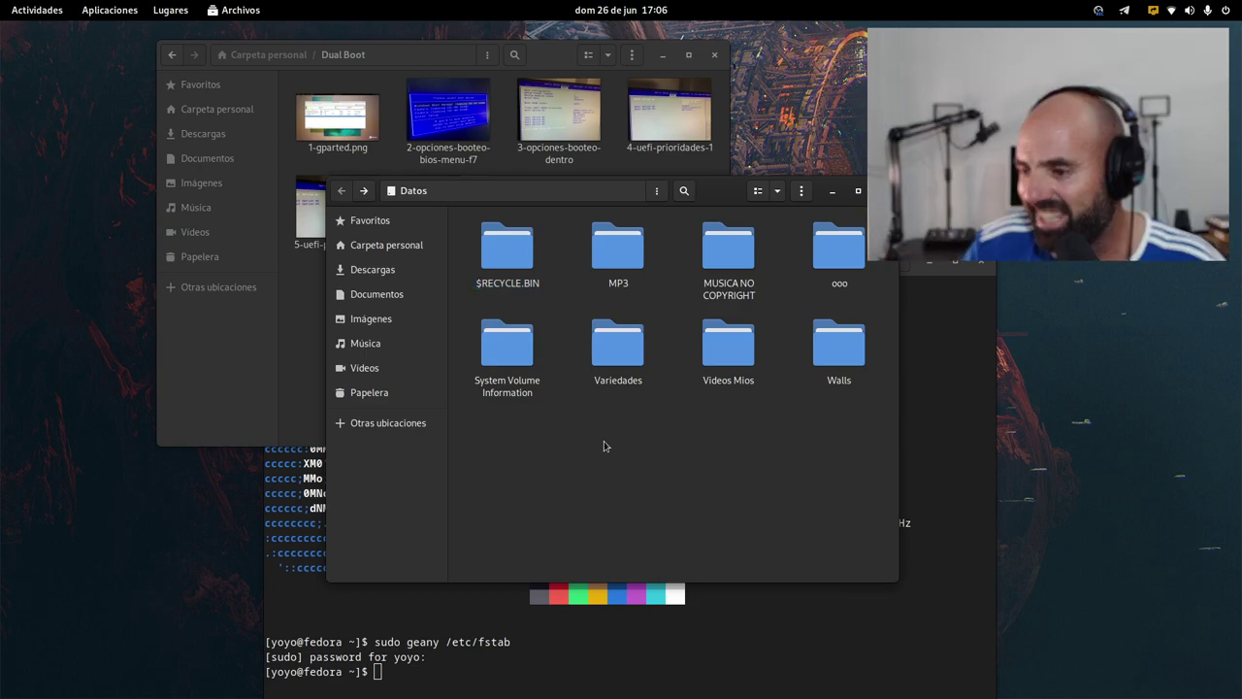
right_click(604, 440)
left_click(647, 558)
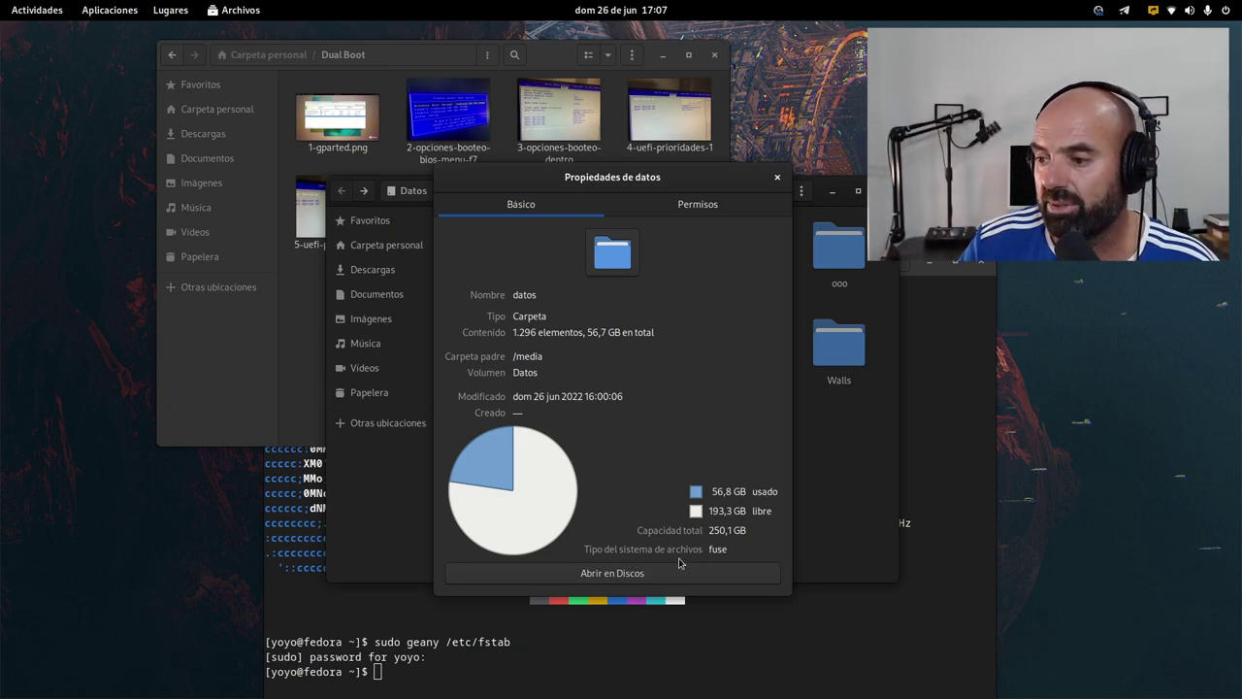
left_click(691, 209)
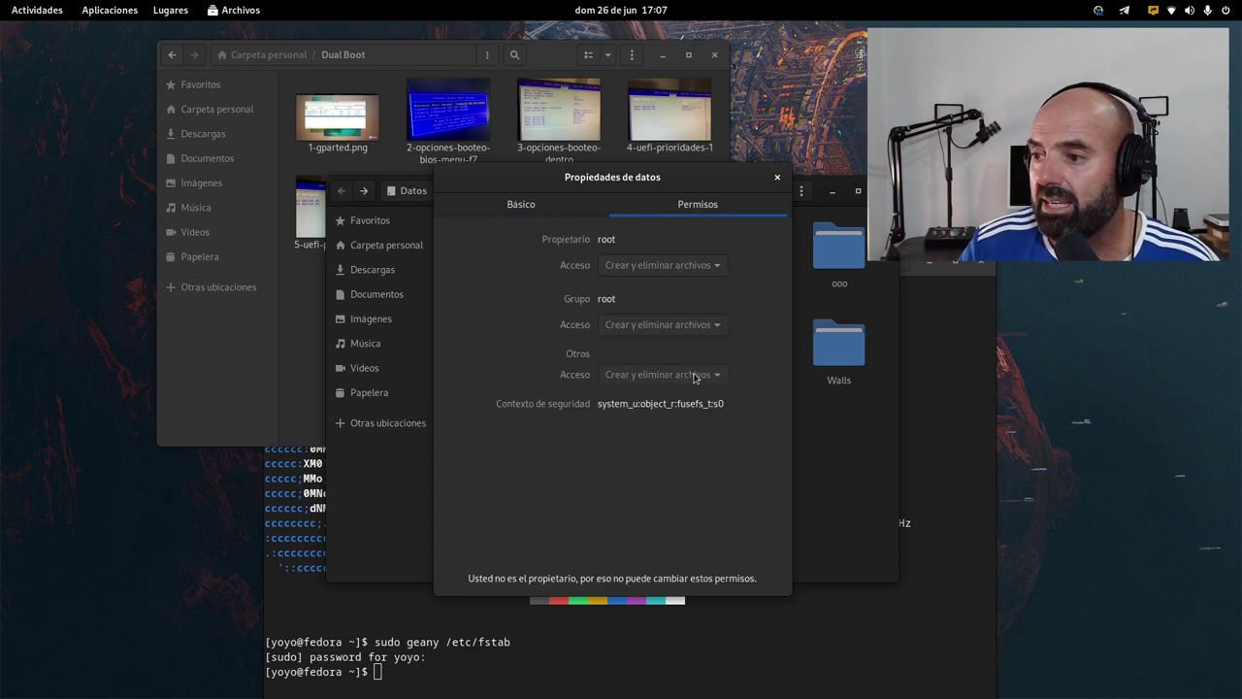
left_click(777, 178)
right_click(729, 352)
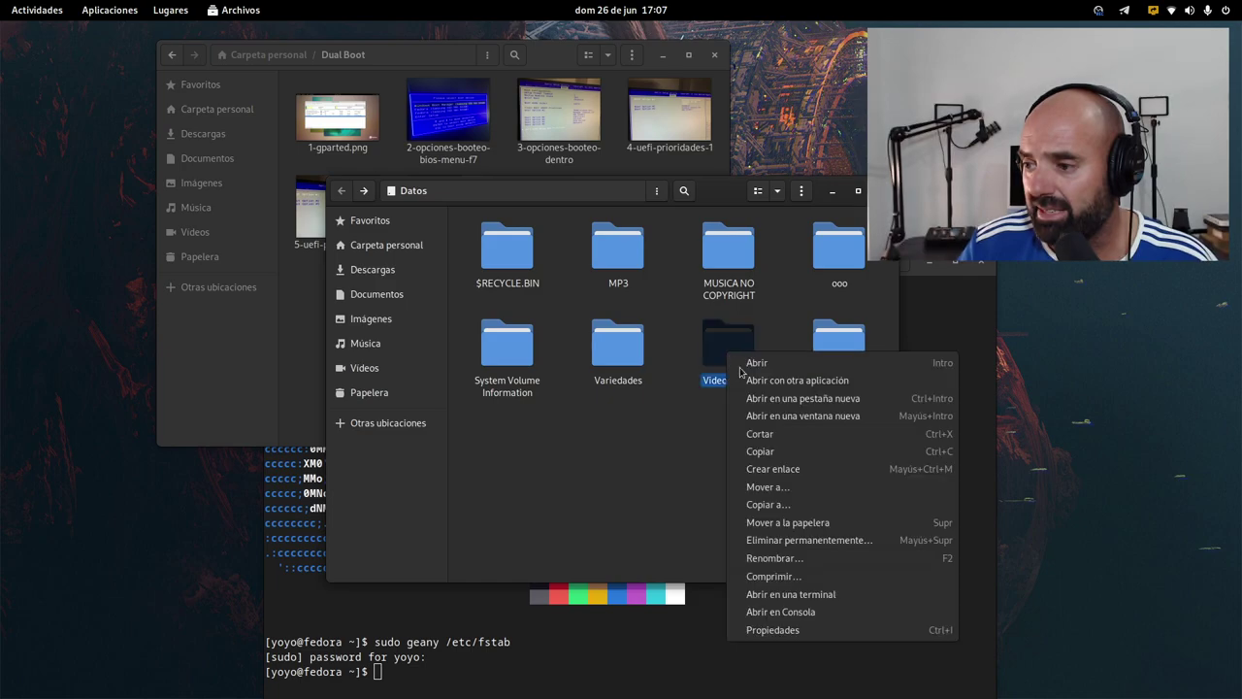
left_click(588, 499)
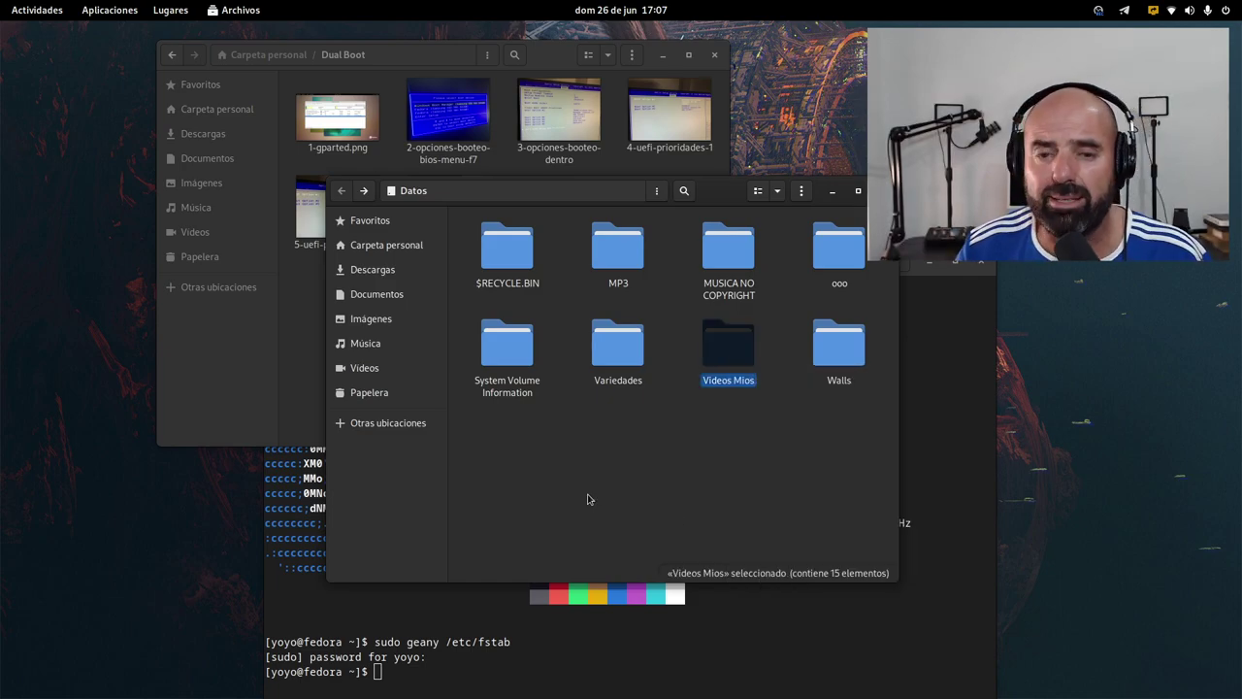
- Close the Datos and Dual Boot folder windows and move the terminal window nearer the upper middle of the desktop
key("ctrl+w")
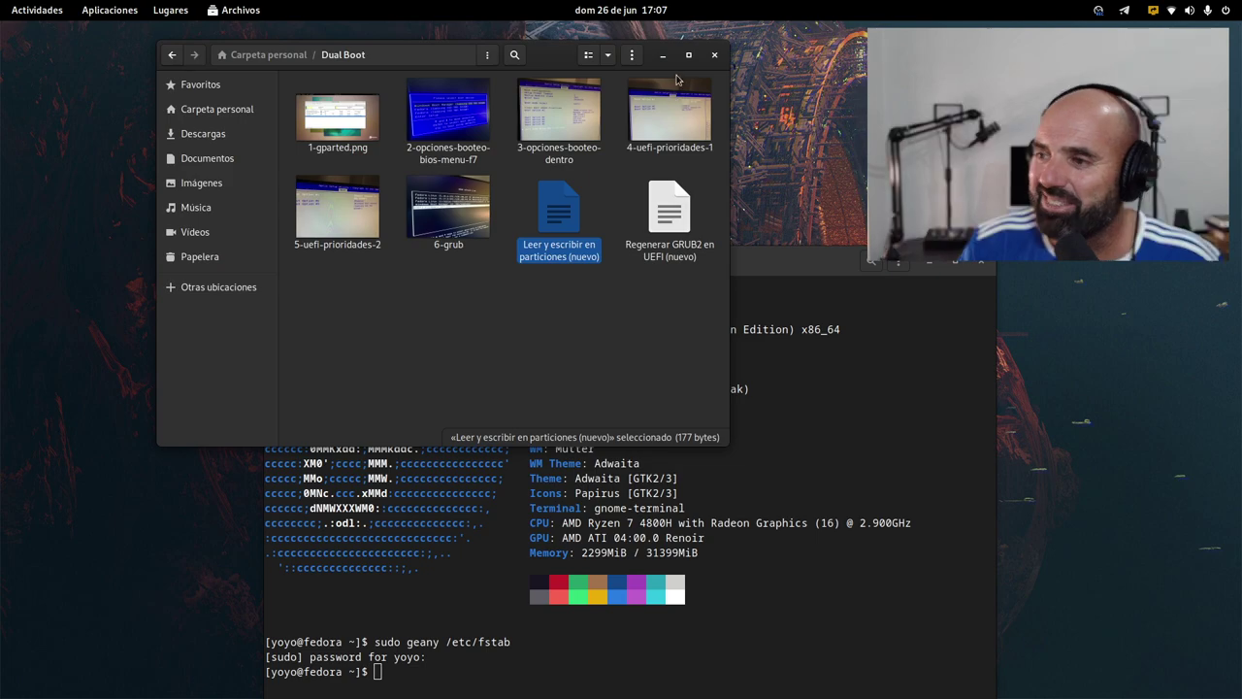
left_click(580, 381)
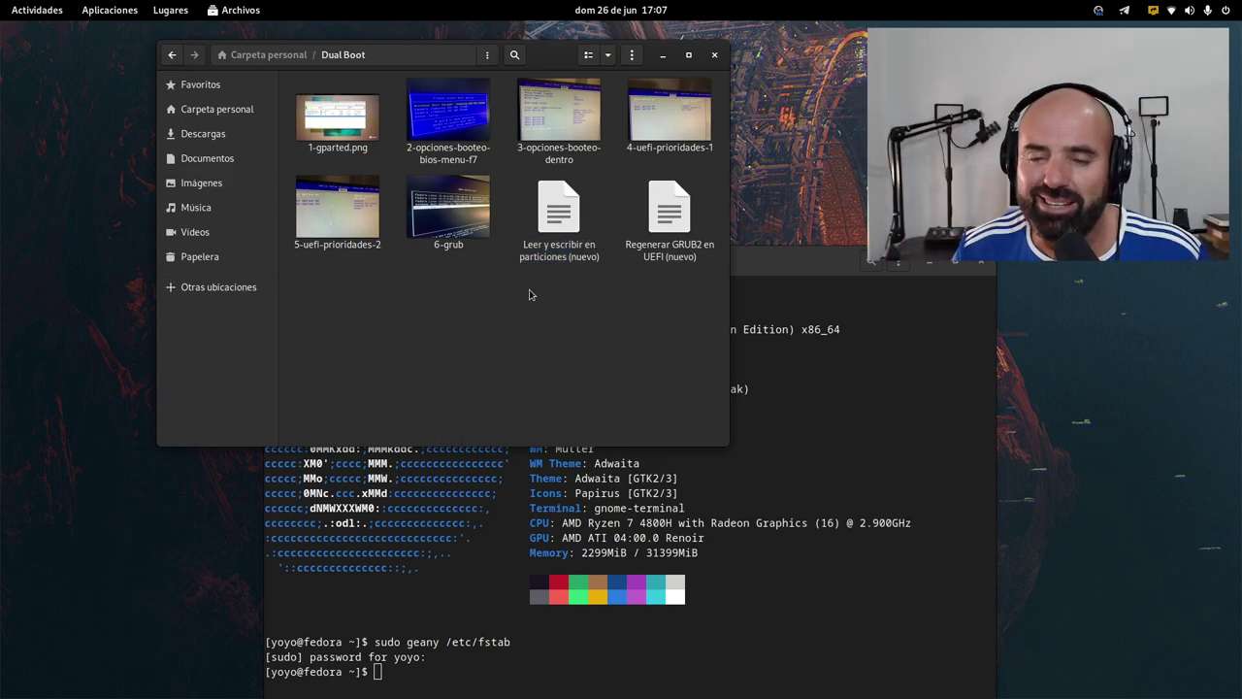
left_click(715, 54)
left_click_drag(753, 266, 662, 107)
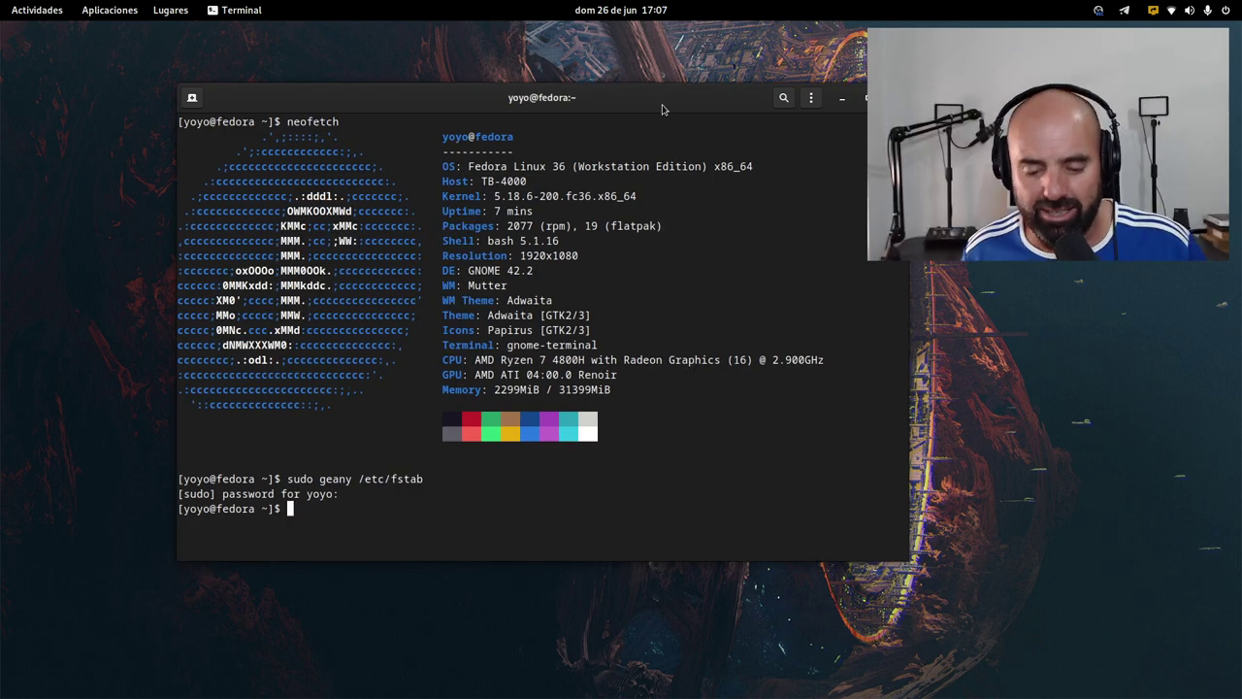